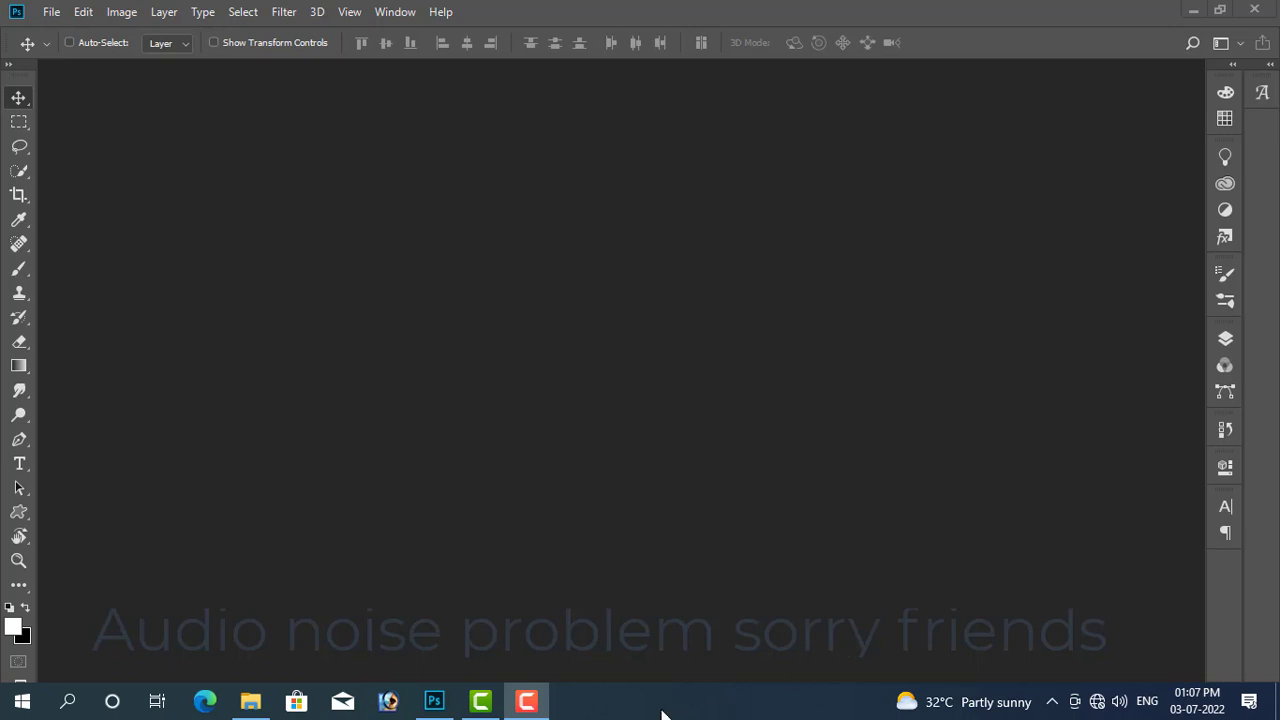
# Step: Create a blank white 15 x 10 inch document at 300 ppi (Untitled-1)
pyautogui.click(538, 276)
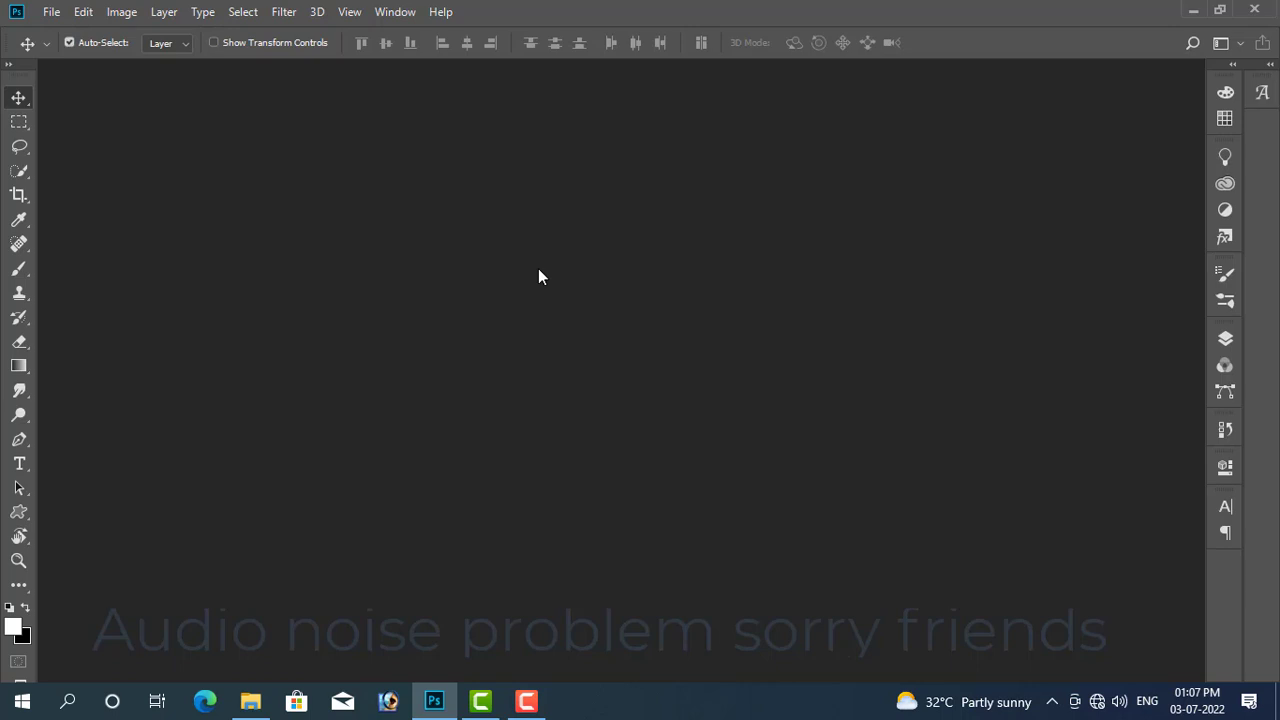
pyautogui.hotkey('ctrl', 'n')
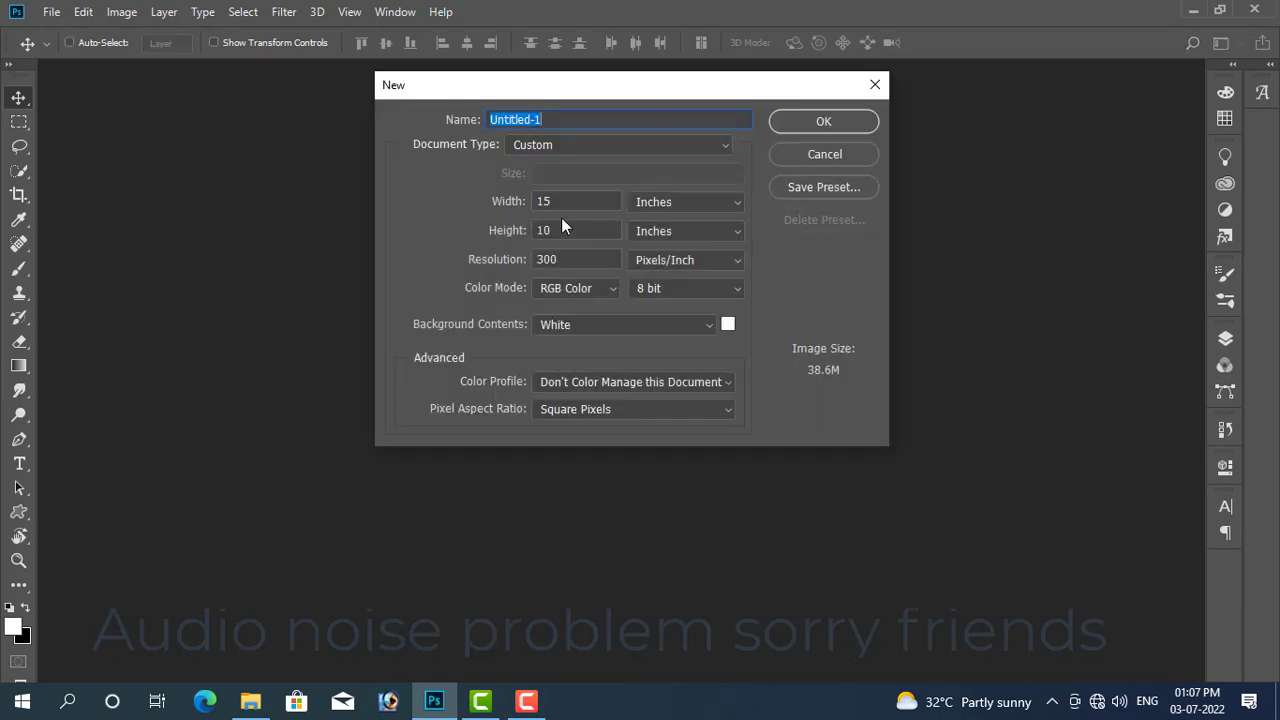
pyautogui.doubleClick(563, 201)
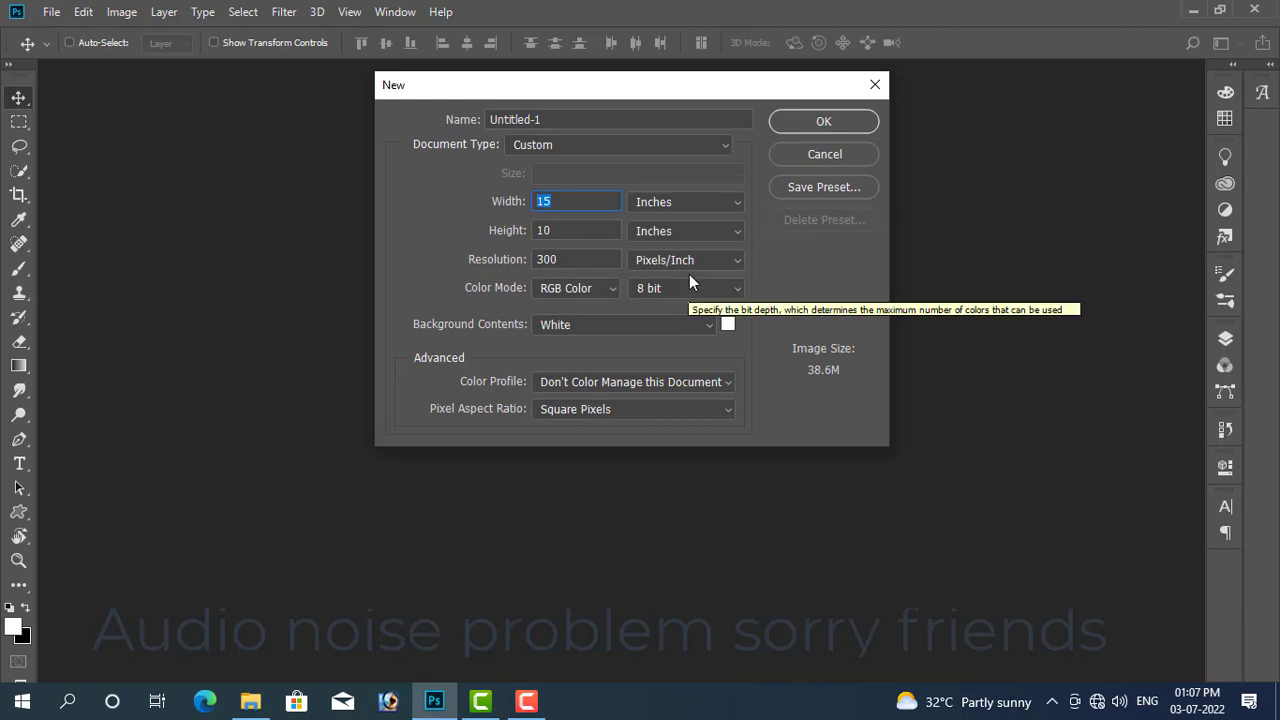
pyautogui.doubleClick(573, 259)
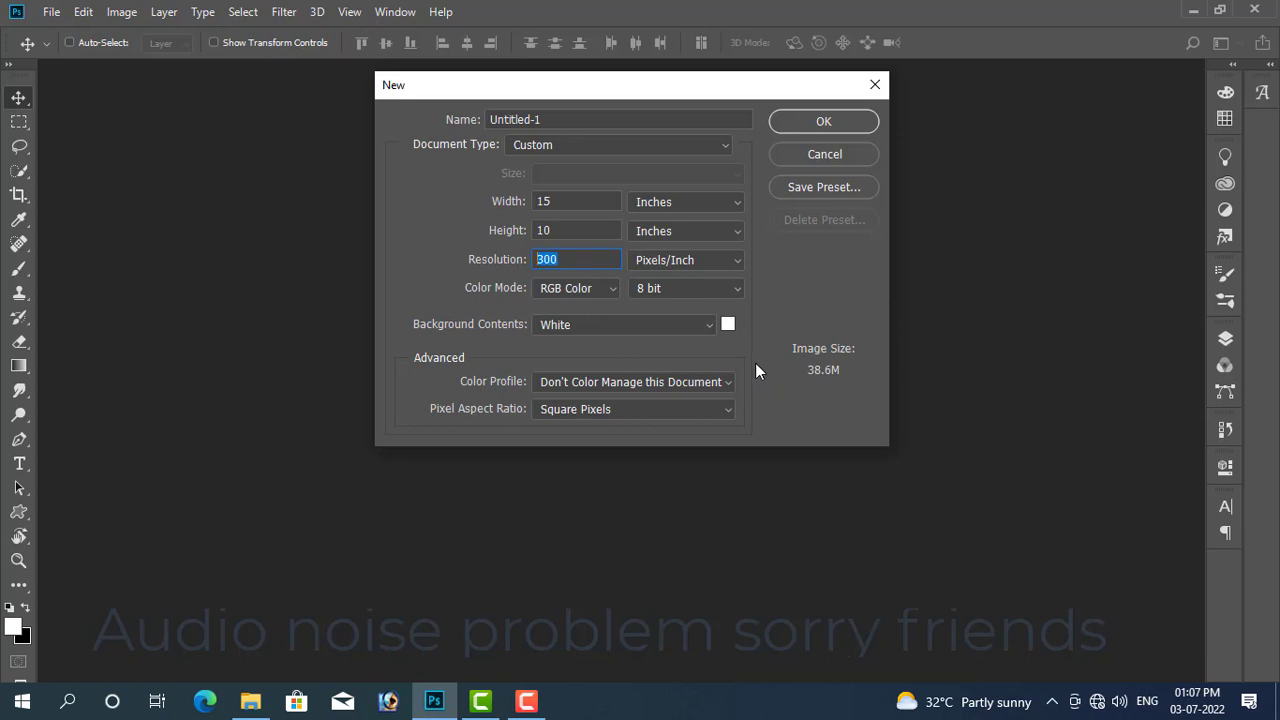
pyautogui.click(800, 121)
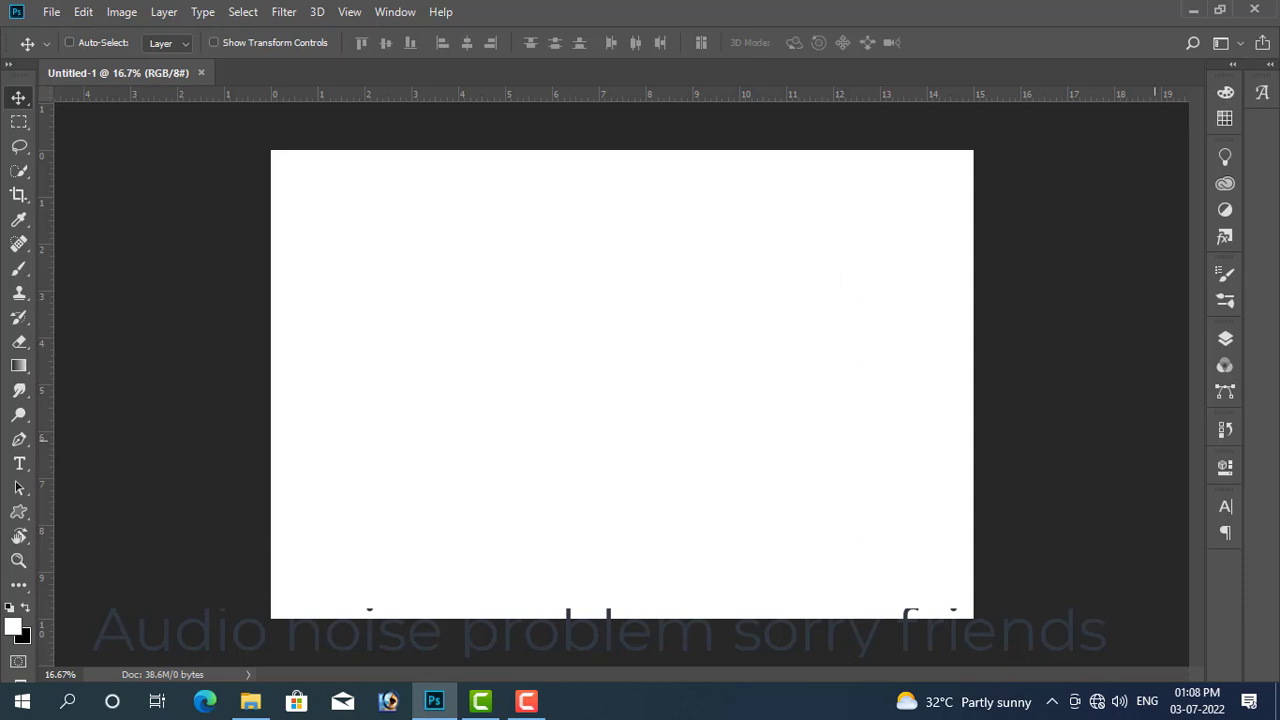
# Step: Add a new empty layer to the poster
pyautogui.click(1225, 338)
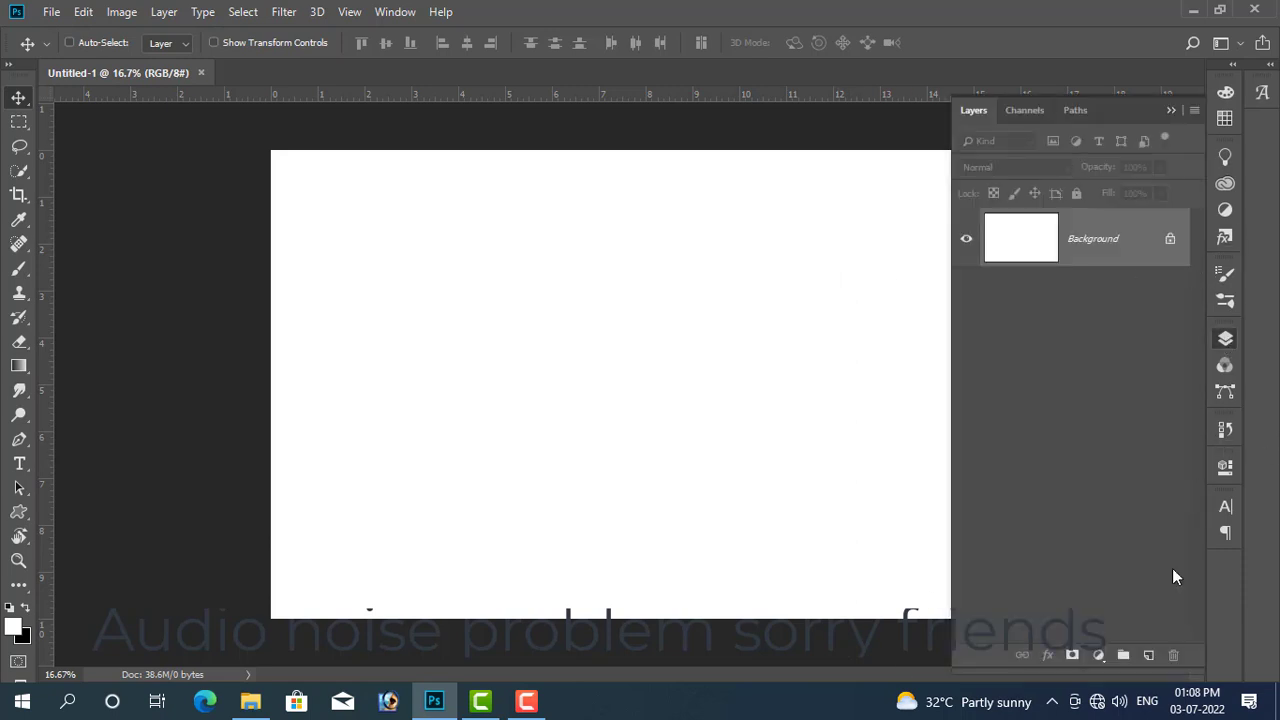
pyautogui.click(1148, 656)
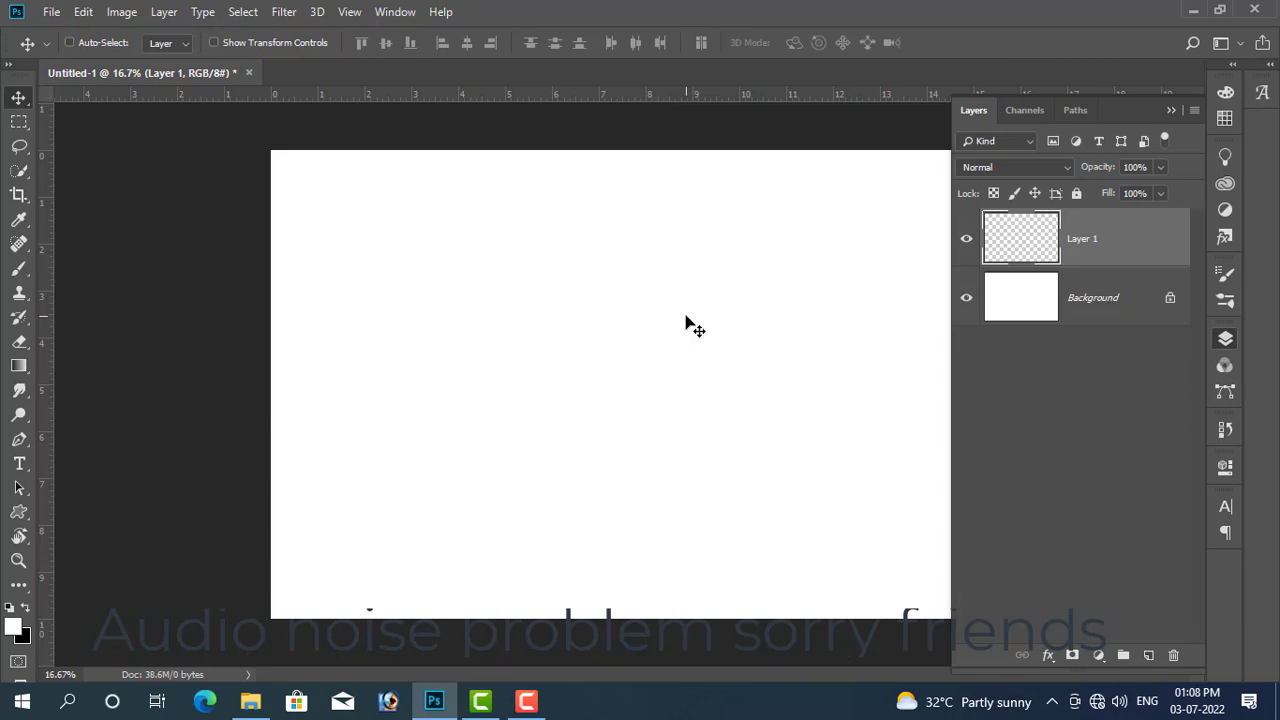
pyautogui.press('ctrl')
# Step: Open all five images from the Desktop's TECH TAMIL INFO folder
pyautogui.hotkey('ctrl', 'o')
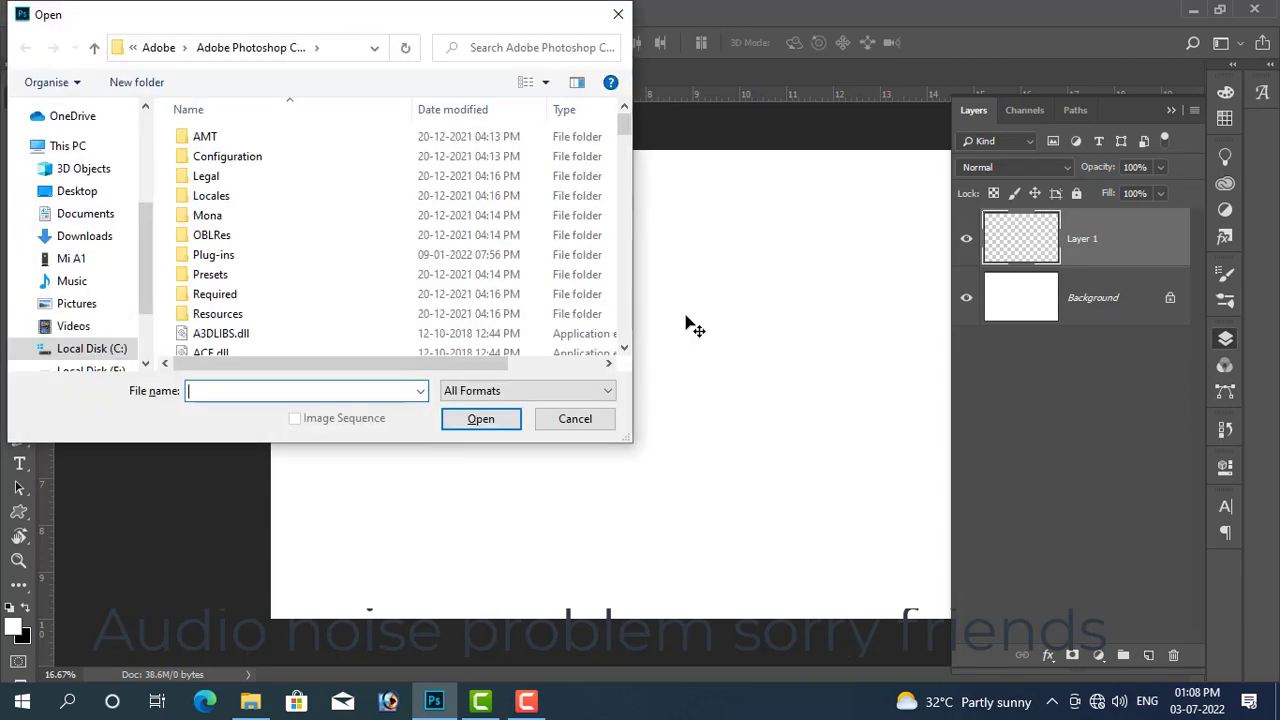
pyautogui.click(118, 199)
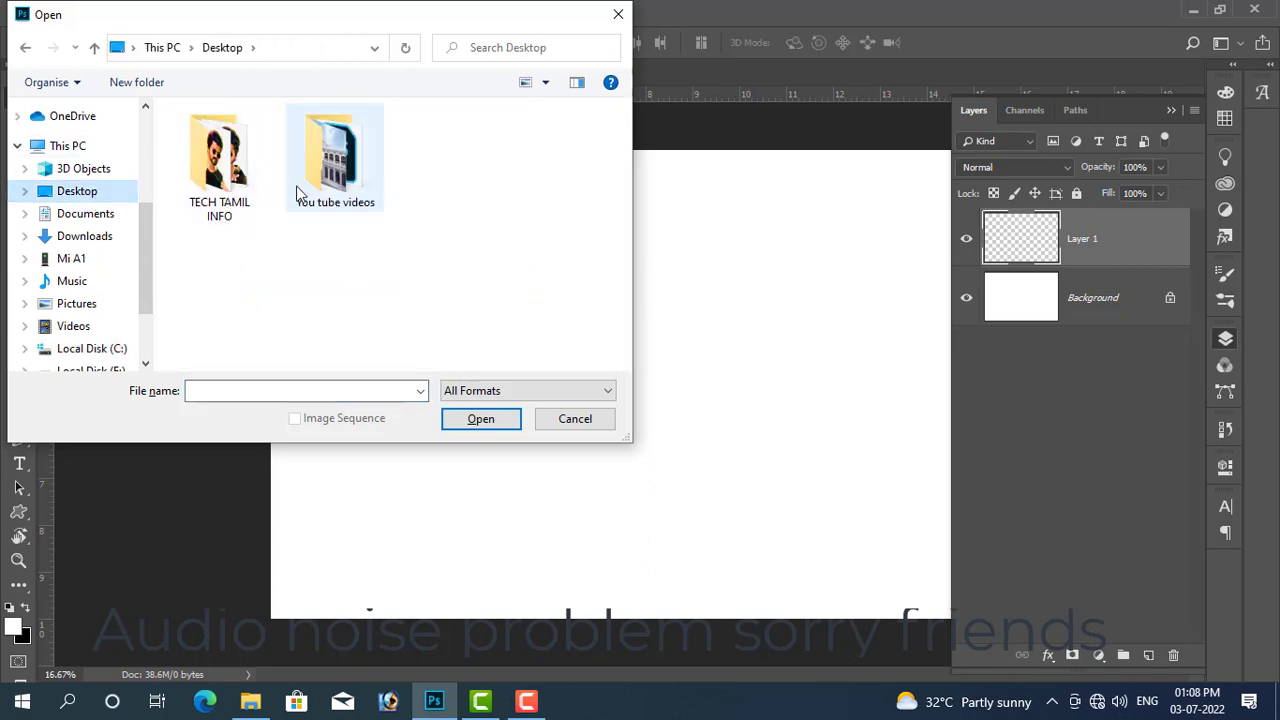
pyautogui.click(222, 165)
pyautogui.doubleClick(222, 165)
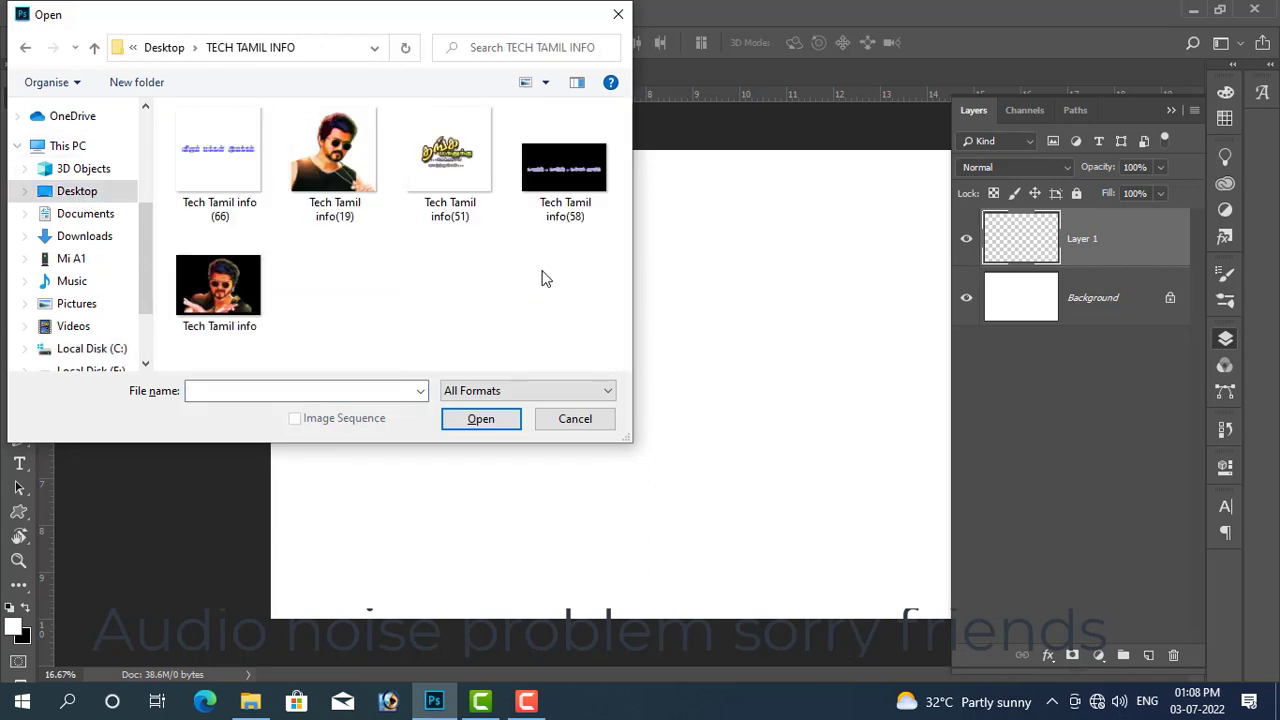
pyautogui.moveTo(352, 364); pyautogui.dragTo(172, 104)
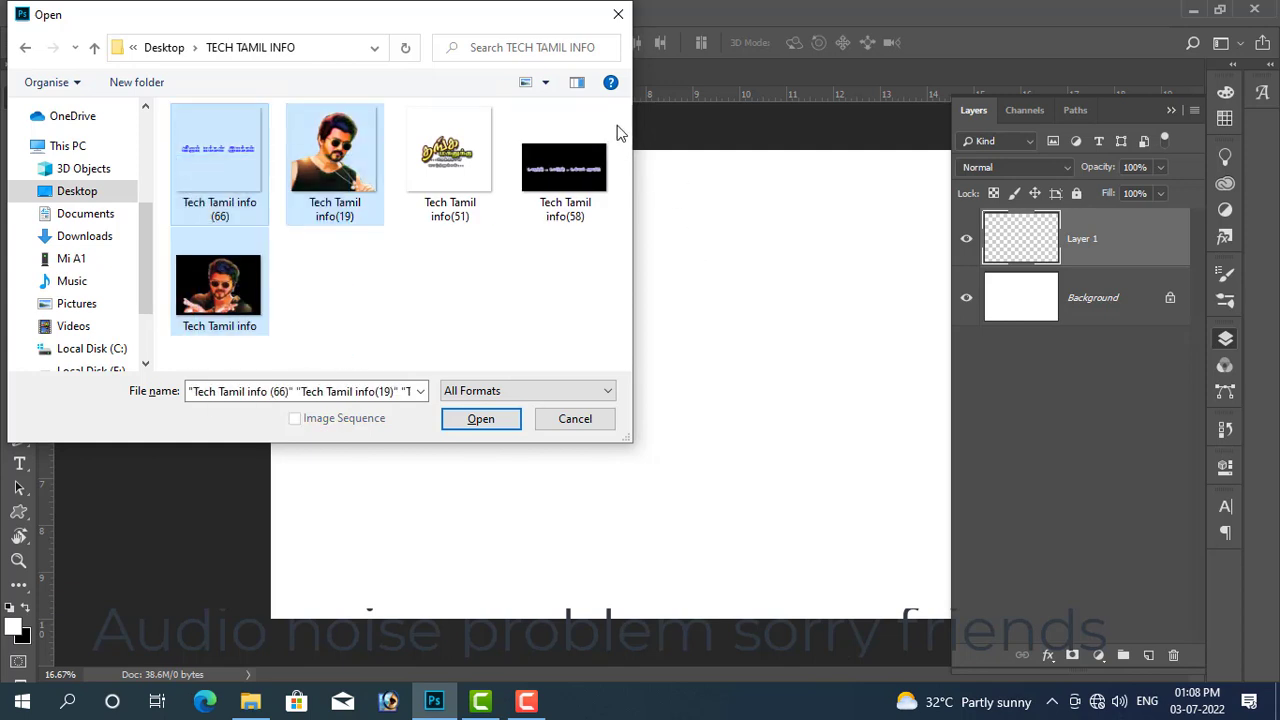
pyautogui.moveTo(620, 155); pyautogui.dragTo(226, 348)
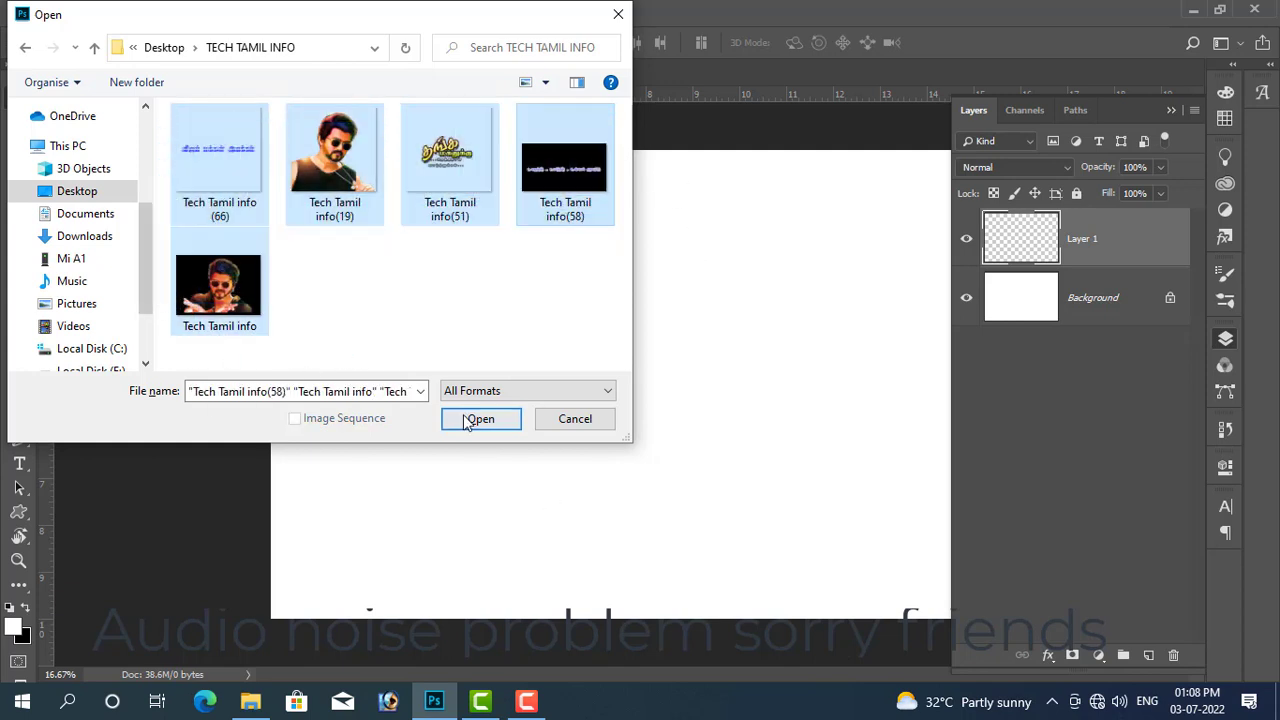
pyautogui.click(472, 418)
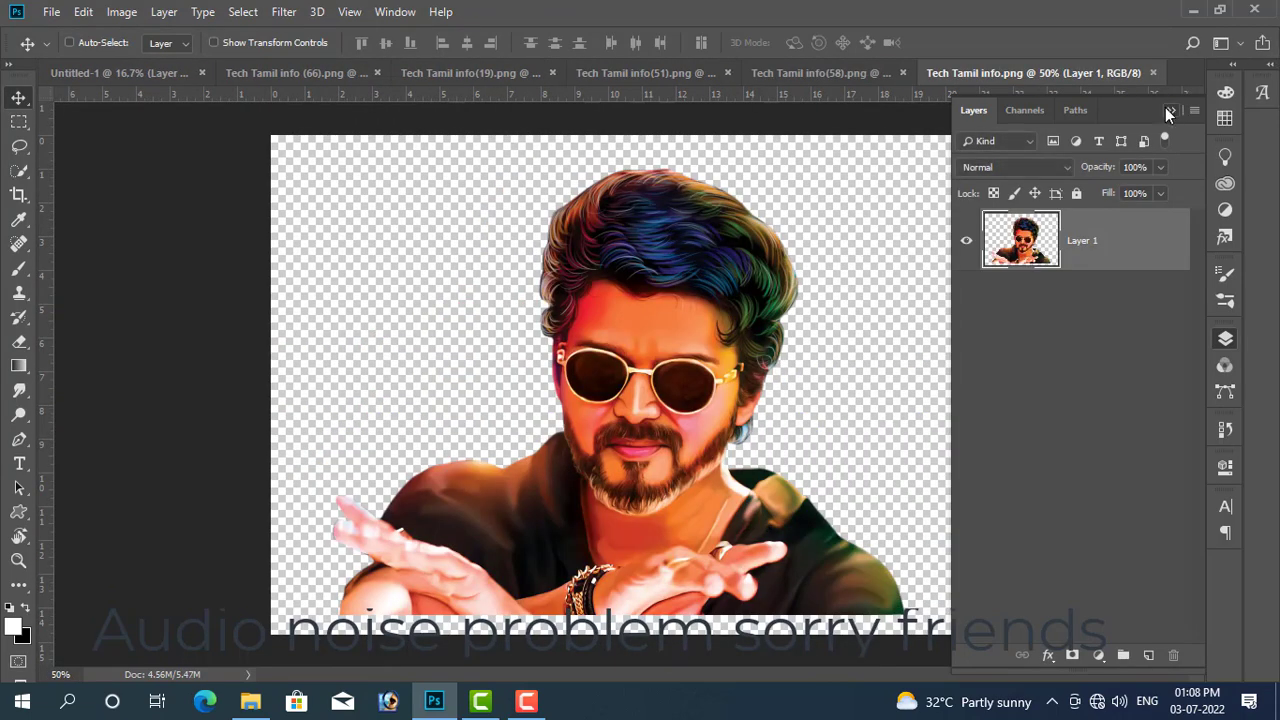
# Step: Copy the Tech Tamil info(19) portrait into the poster and enlarge it to about 230%
pyautogui.click(1168, 109)
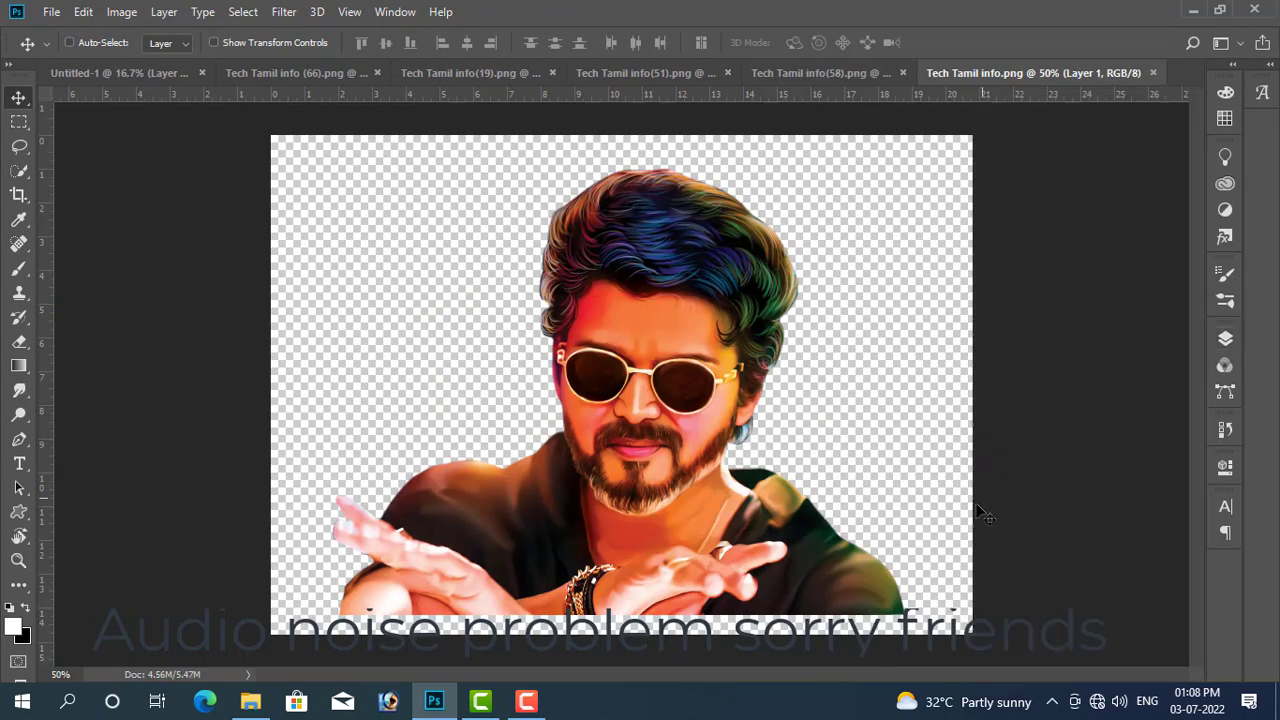
pyautogui.click(831, 66)
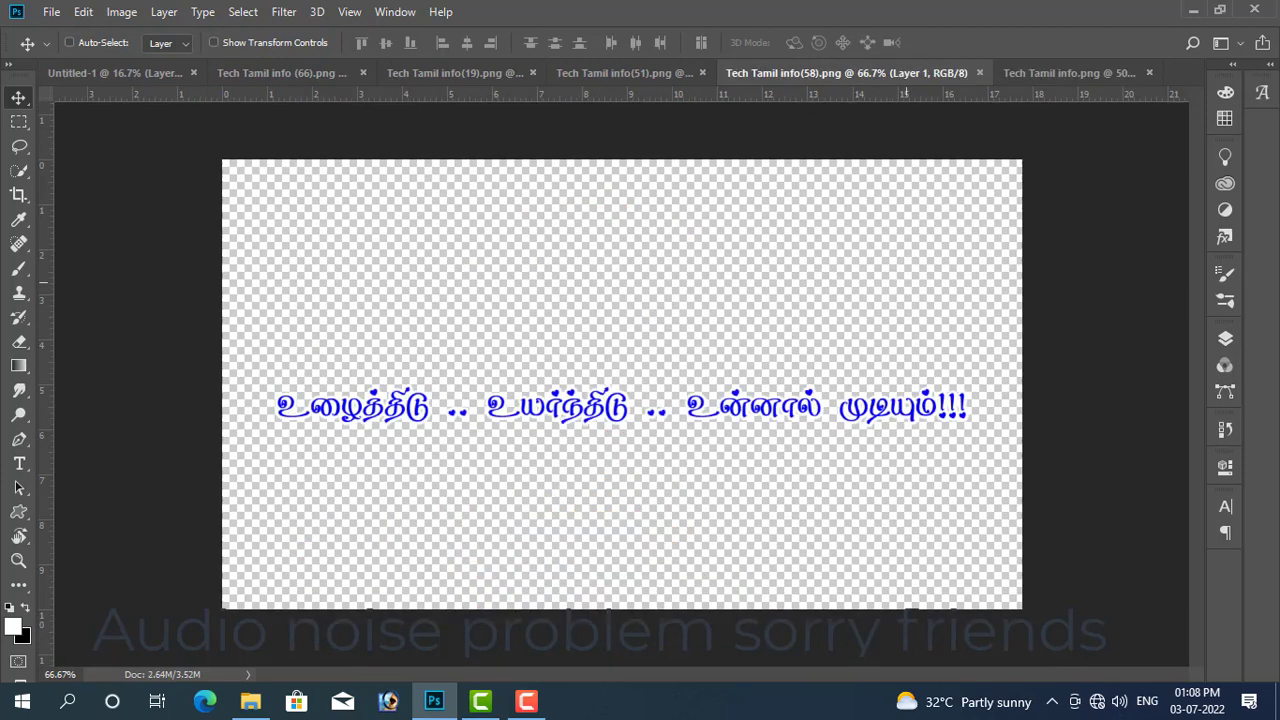
pyautogui.click(259, 71)
pyautogui.click(133, 72)
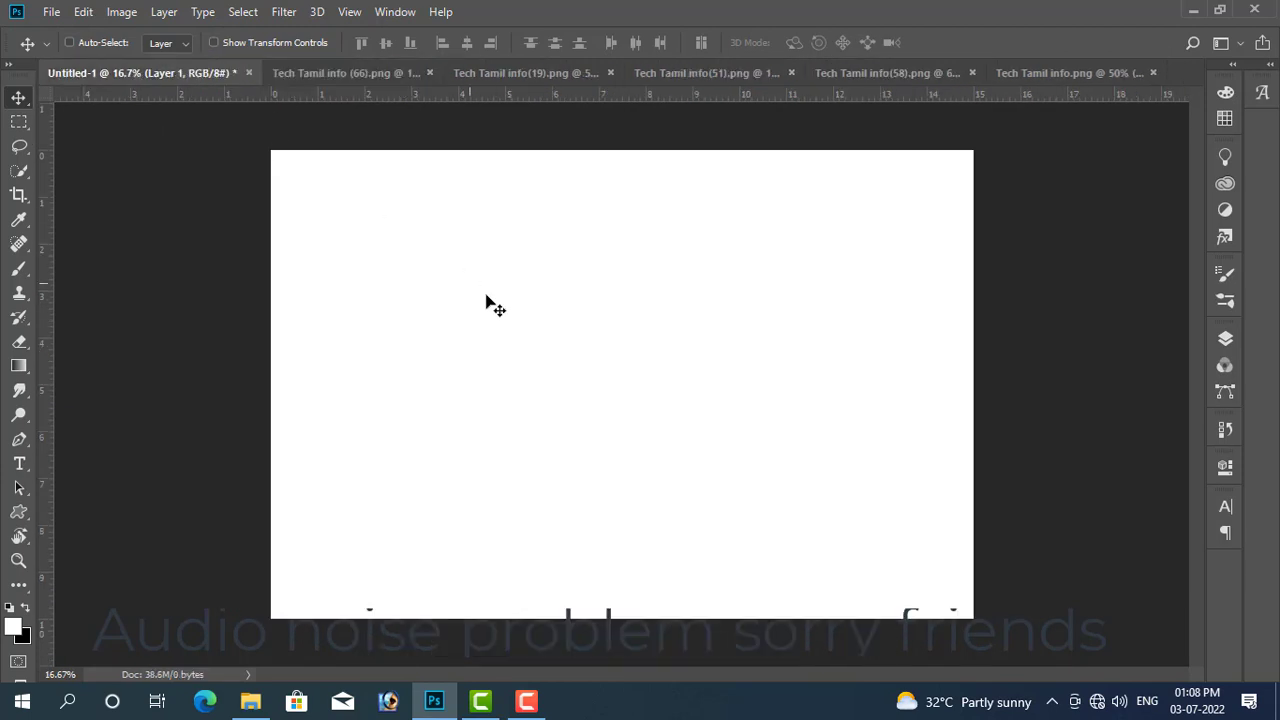
pyautogui.click(470, 72)
pyautogui.moveTo(628, 327)
pyautogui.mouseDown()
pyautogui.moveTo(87, 77)
pyautogui.moveTo(380, 432)
pyautogui.mouseUp()
pyautogui.hotkey('ctrl', 't')
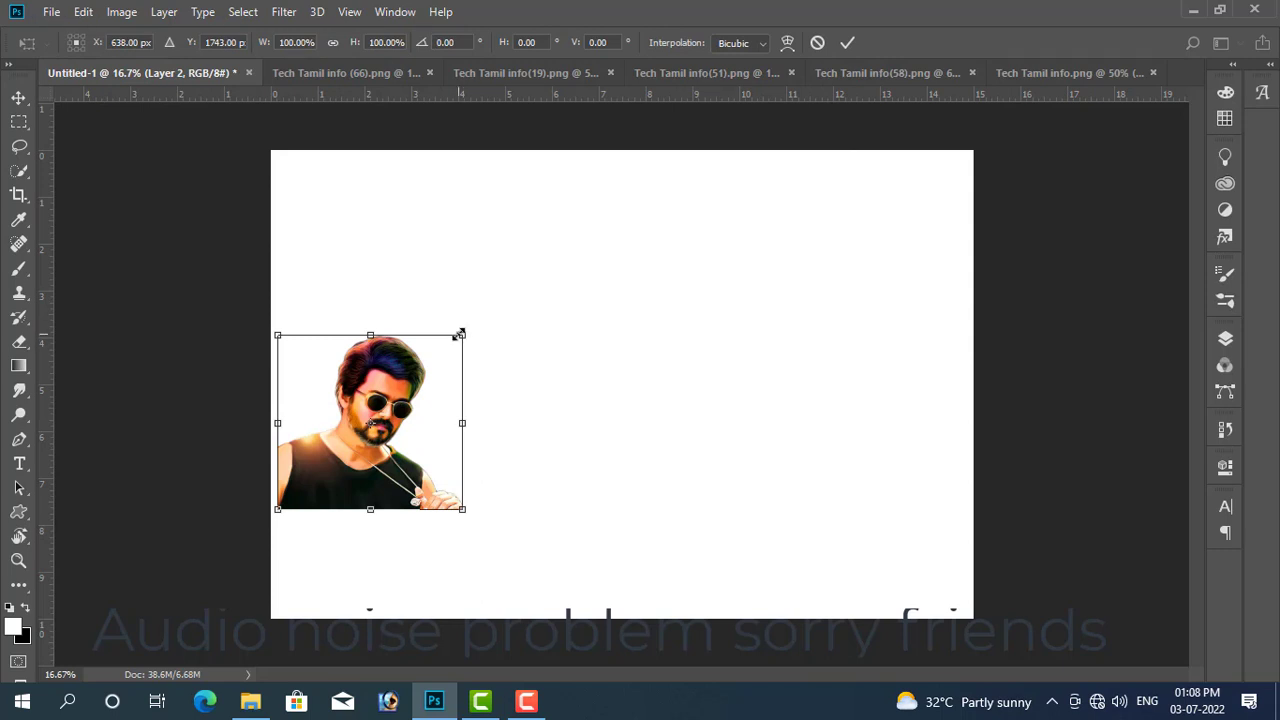
pyautogui.moveTo(462, 337)
pyautogui.mouseDown()
pyautogui.moveTo(604, 247)
pyautogui.moveTo(596, 262)
pyautogui.mouseUp()
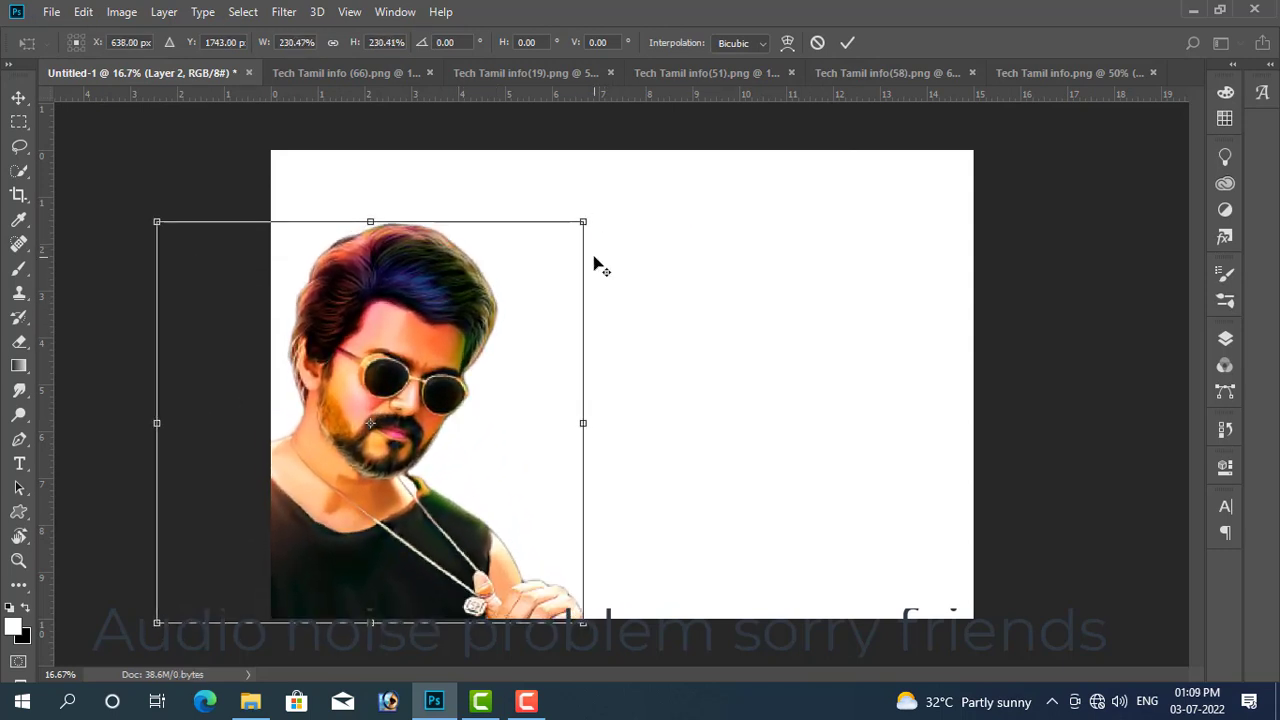
pyautogui.press('Return')
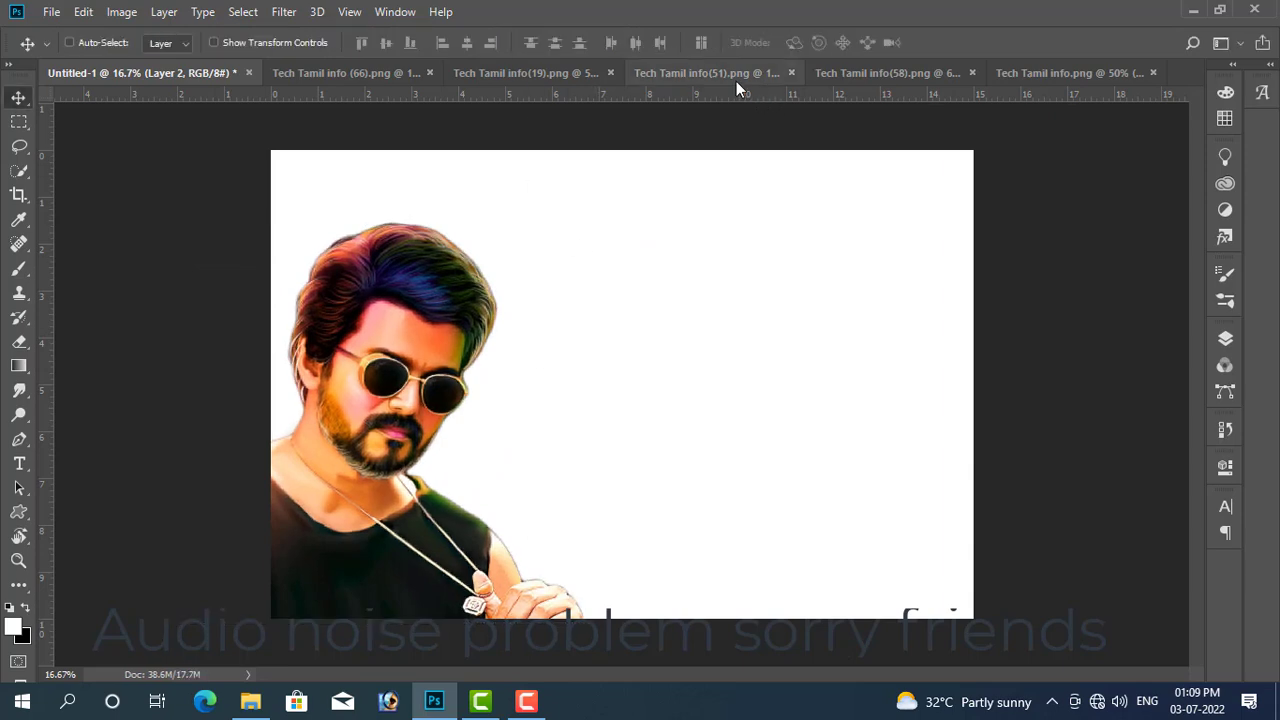
# Step: Copy the second portrait into the poster and enlarge it to about 260%
pyautogui.click(953, 76)
pyautogui.click(1022, 76)
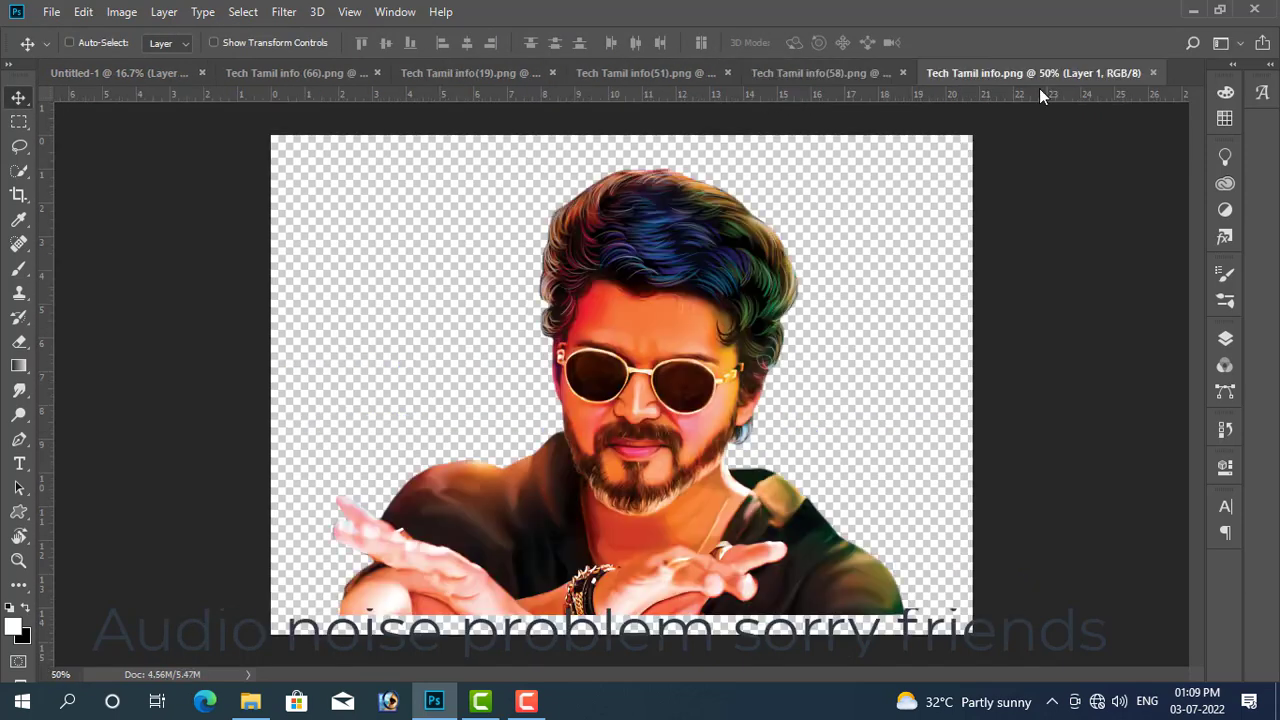
pyautogui.moveTo(637, 372)
pyautogui.mouseDown()
pyautogui.moveTo(87, 74)
pyautogui.moveTo(511, 508)
pyautogui.mouseUp()
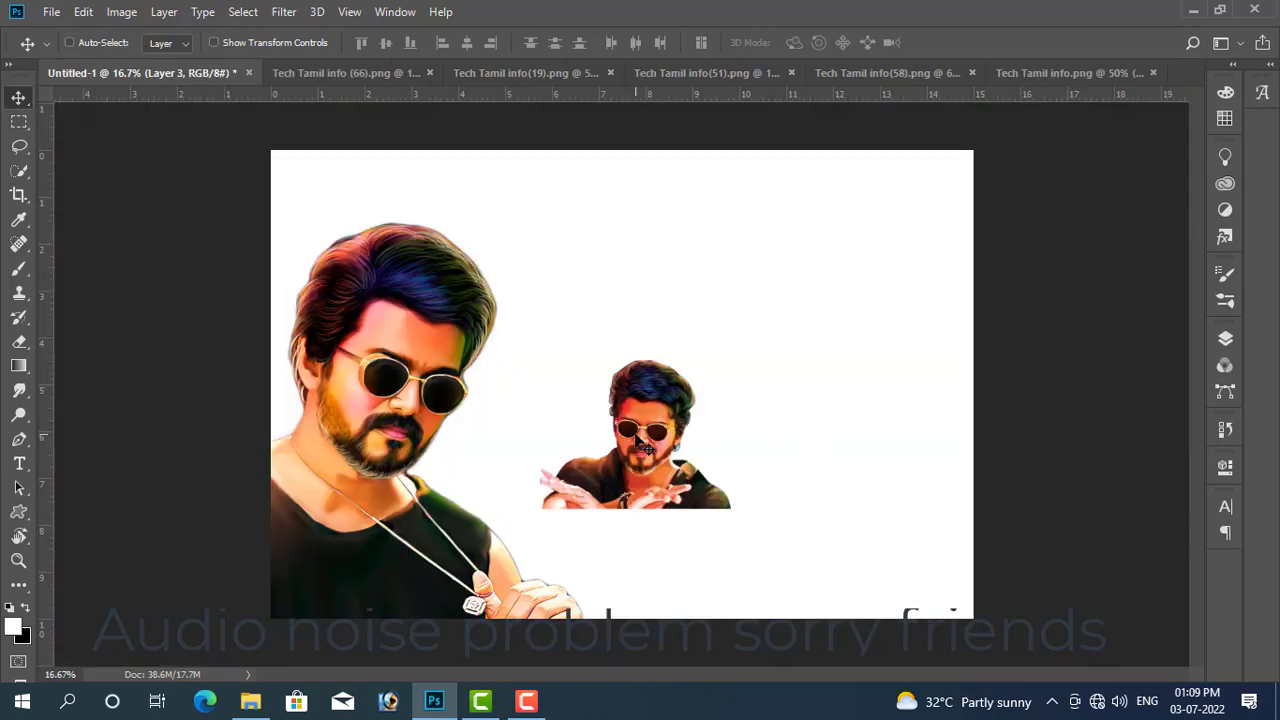
pyautogui.hotkey('ctrl', 't')
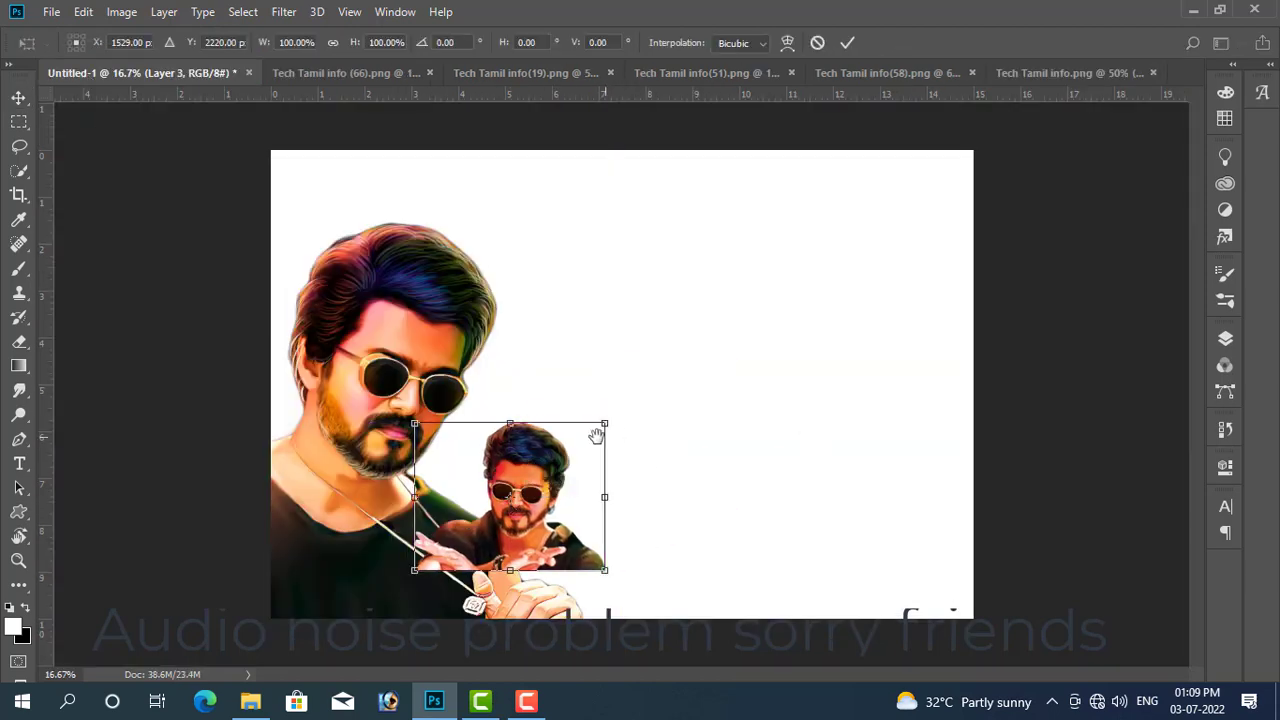
pyautogui.moveTo(605, 426); pyautogui.dragTo(752, 286)
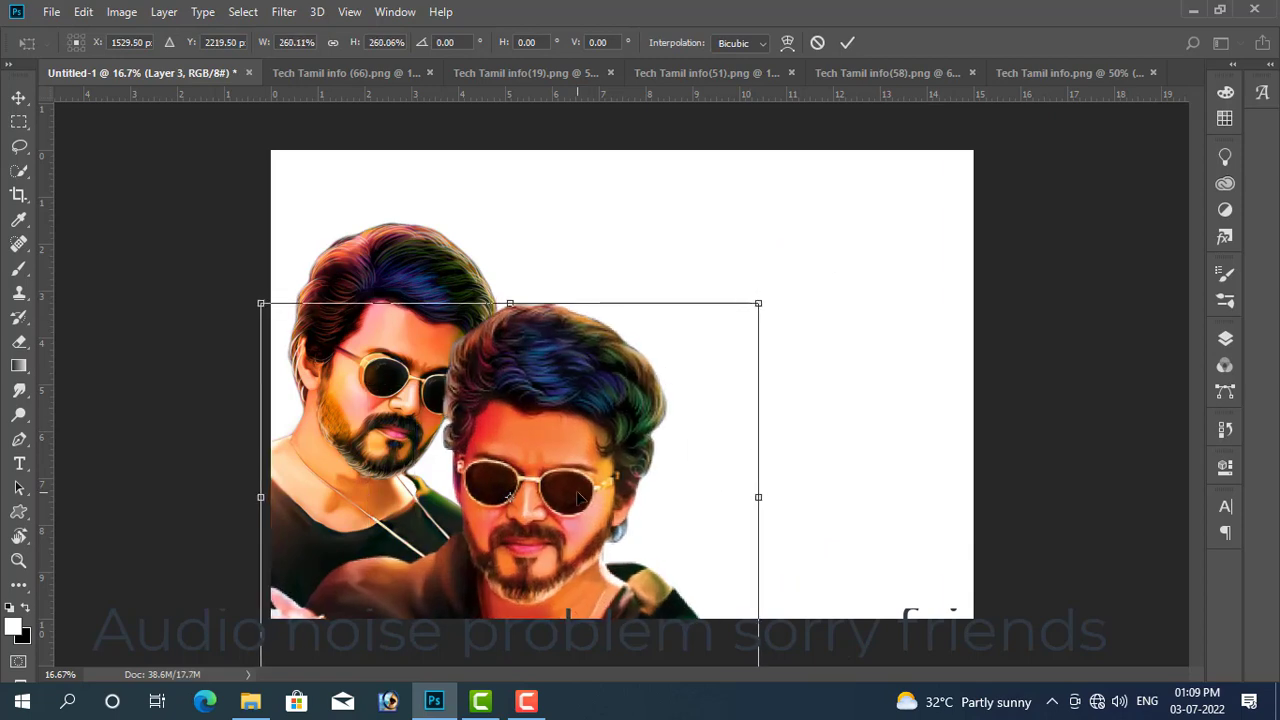
pyautogui.press('Return')
# Step: Arrange Layer 2 and Layer 3 portraits overlapping side by side on the left
pyautogui.moveTo(533, 536)
pyautogui.mouseDown()
pyautogui.moveTo(393, 498)
pyautogui.moveTo(389, 472)
pyautogui.mouseUp()
pyautogui.rightClick(298, 476)
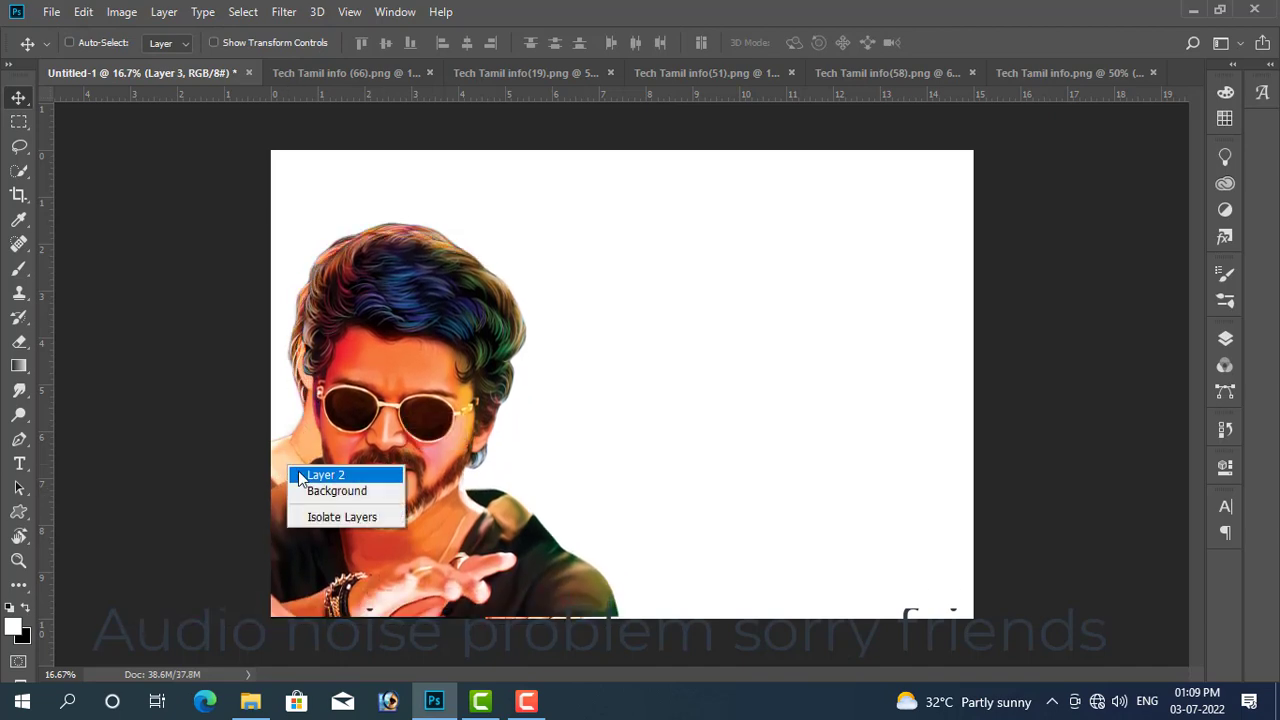
pyautogui.click(298, 476)
pyautogui.moveTo(289, 467); pyautogui.dragTo(471, 488)
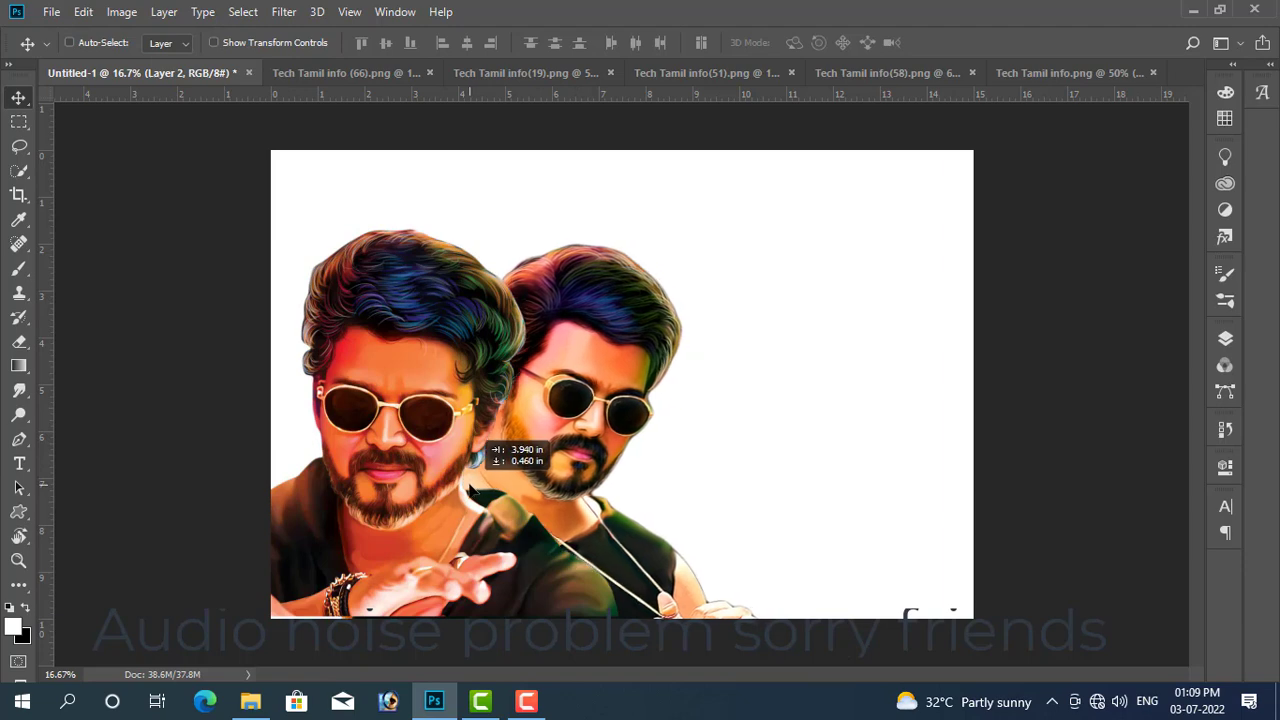
pyautogui.rightClick(406, 433)
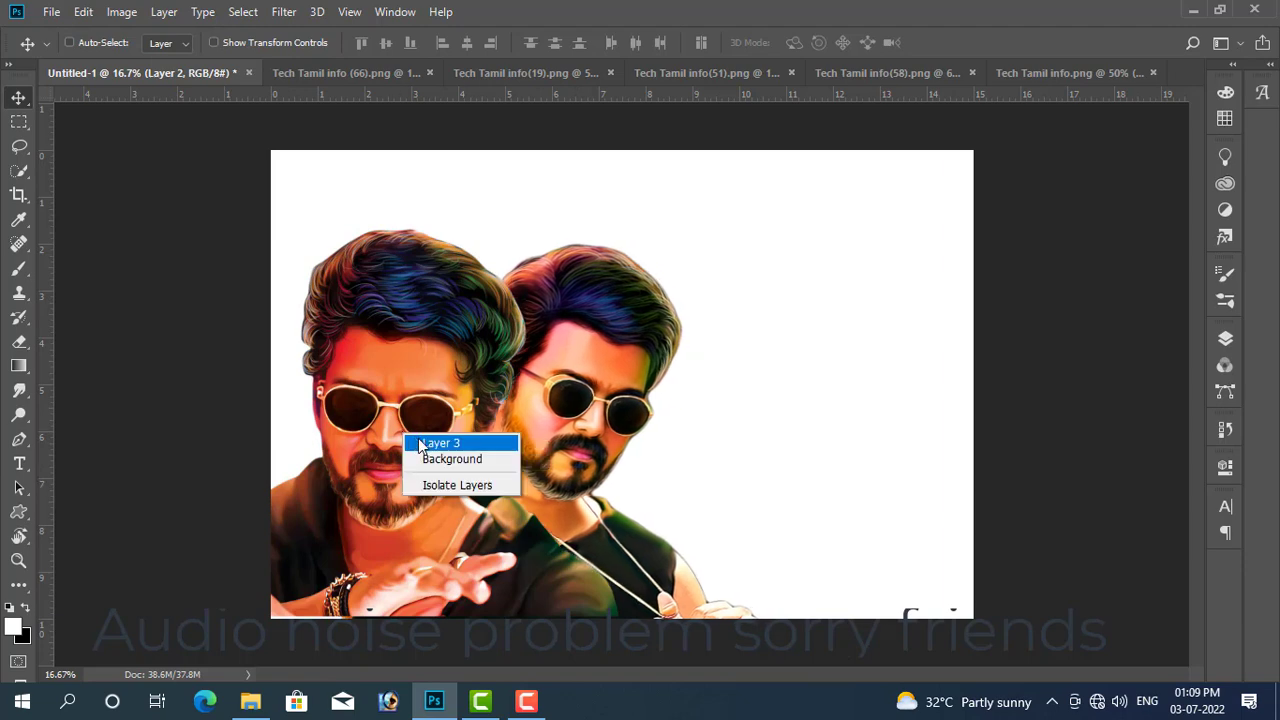
pyautogui.click(420, 443)
pyautogui.moveTo(410, 445); pyautogui.dragTo(380, 445)
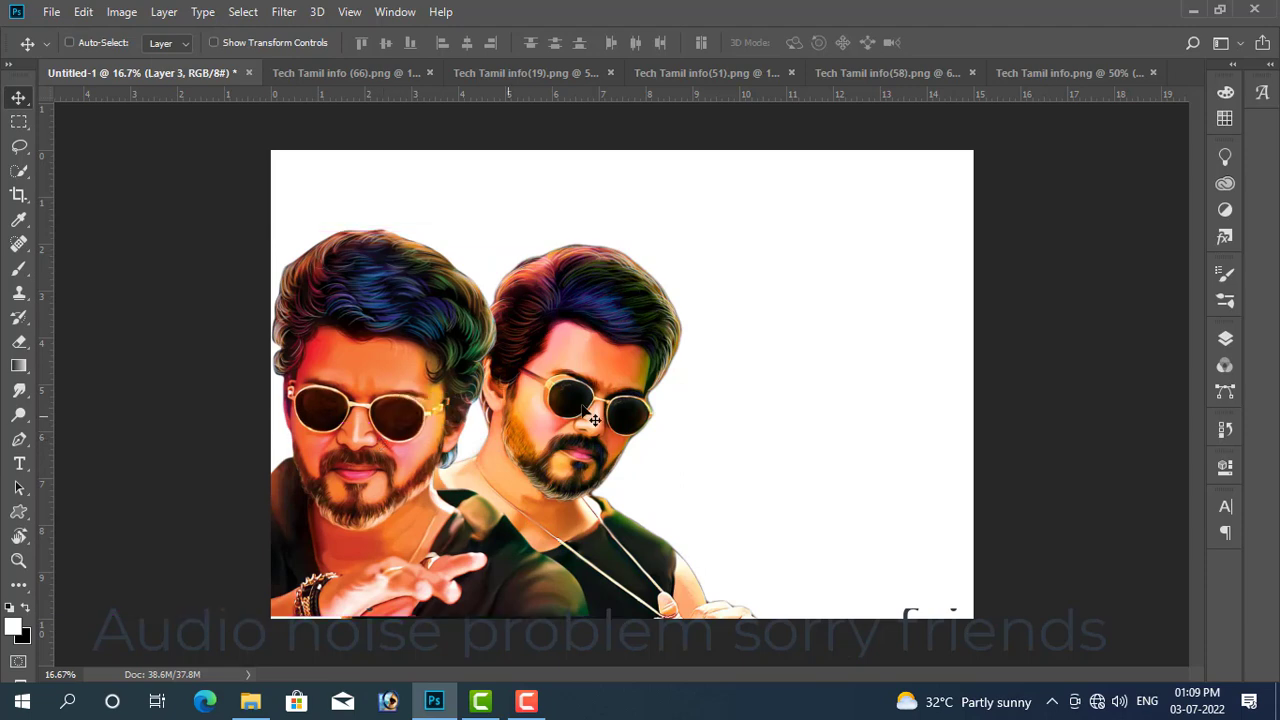
pyautogui.rightClick(576, 420)
pyautogui.click(576, 420)
pyautogui.moveTo(578, 420); pyautogui.dragTo(546, 420)
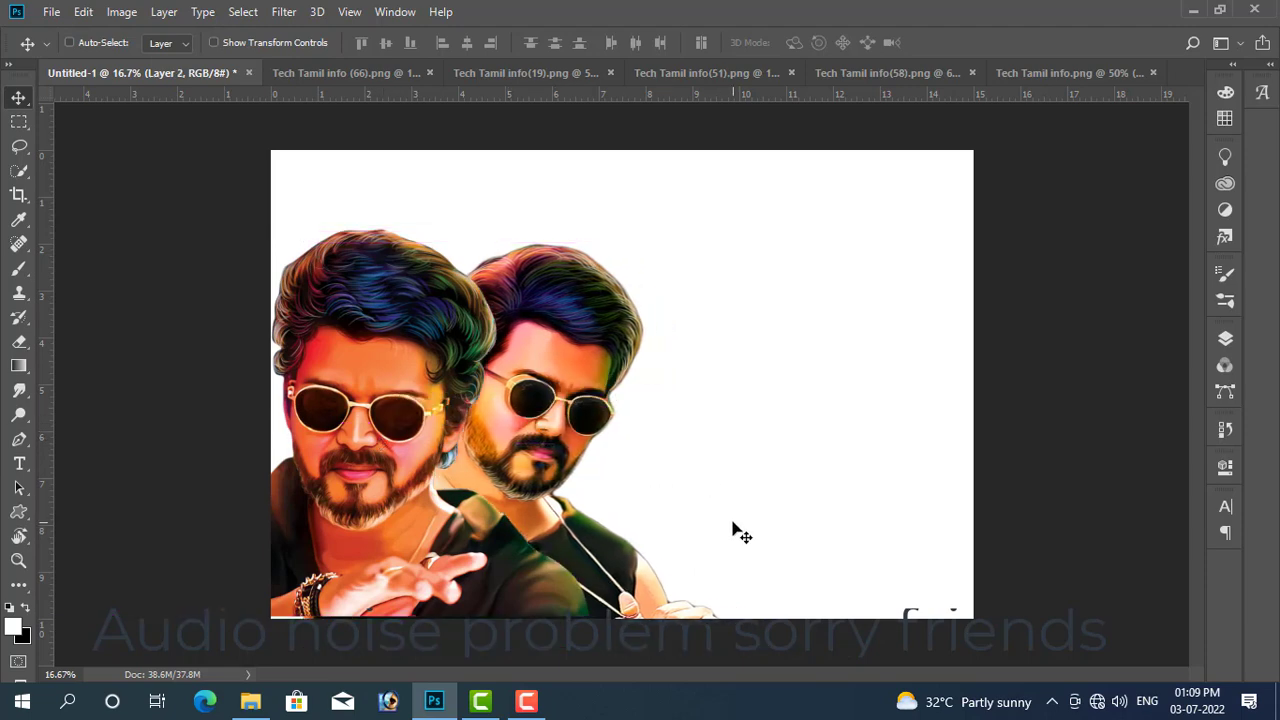
# Step: Bring the blue Tamil text into the poster, shrink it to about 59% at bottom right
pyautogui.click(305, 73)
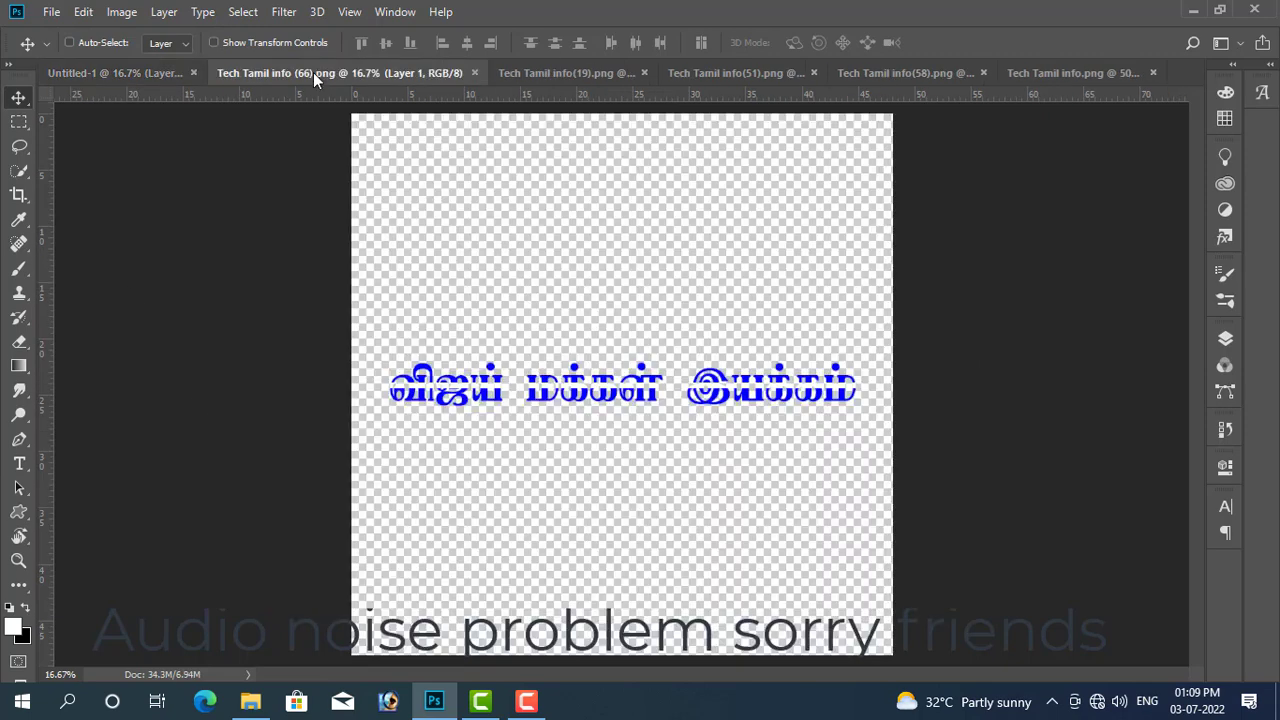
pyautogui.rightClick(534, 393)
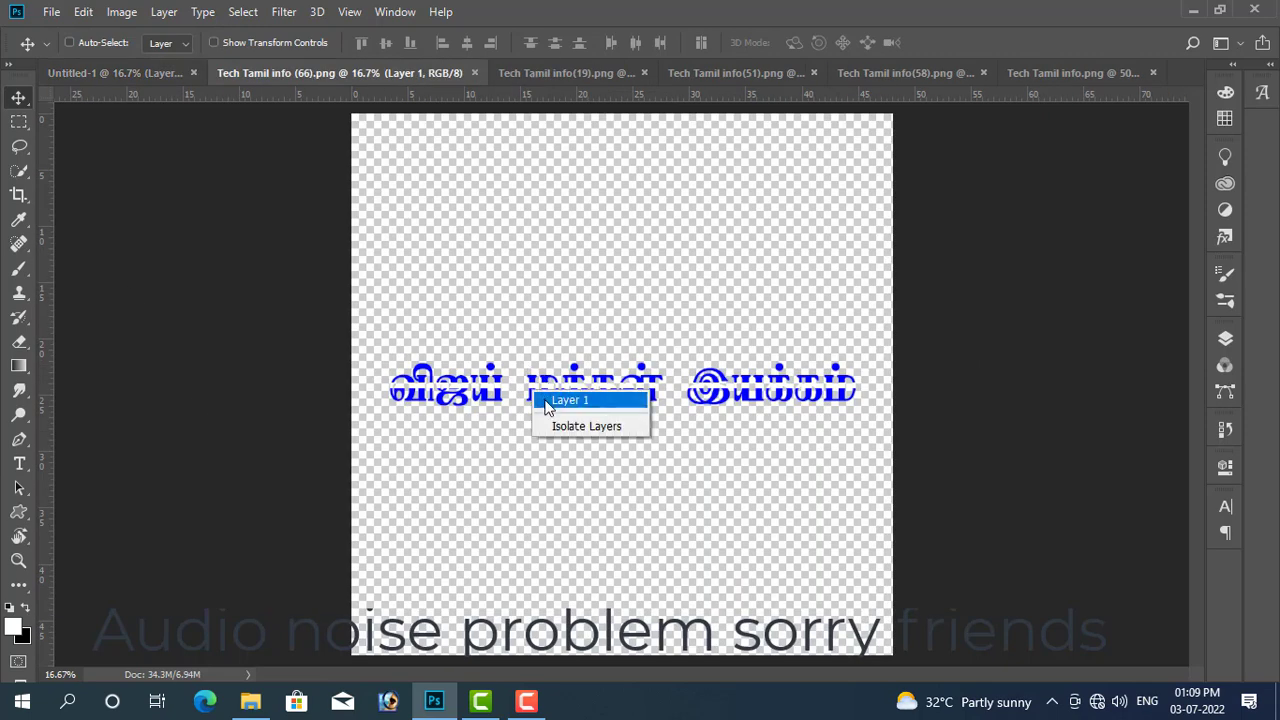
pyautogui.click(546, 403)
pyautogui.moveTo(546, 406); pyautogui.dragTo(369, 166)
pyautogui.click(108, 77)
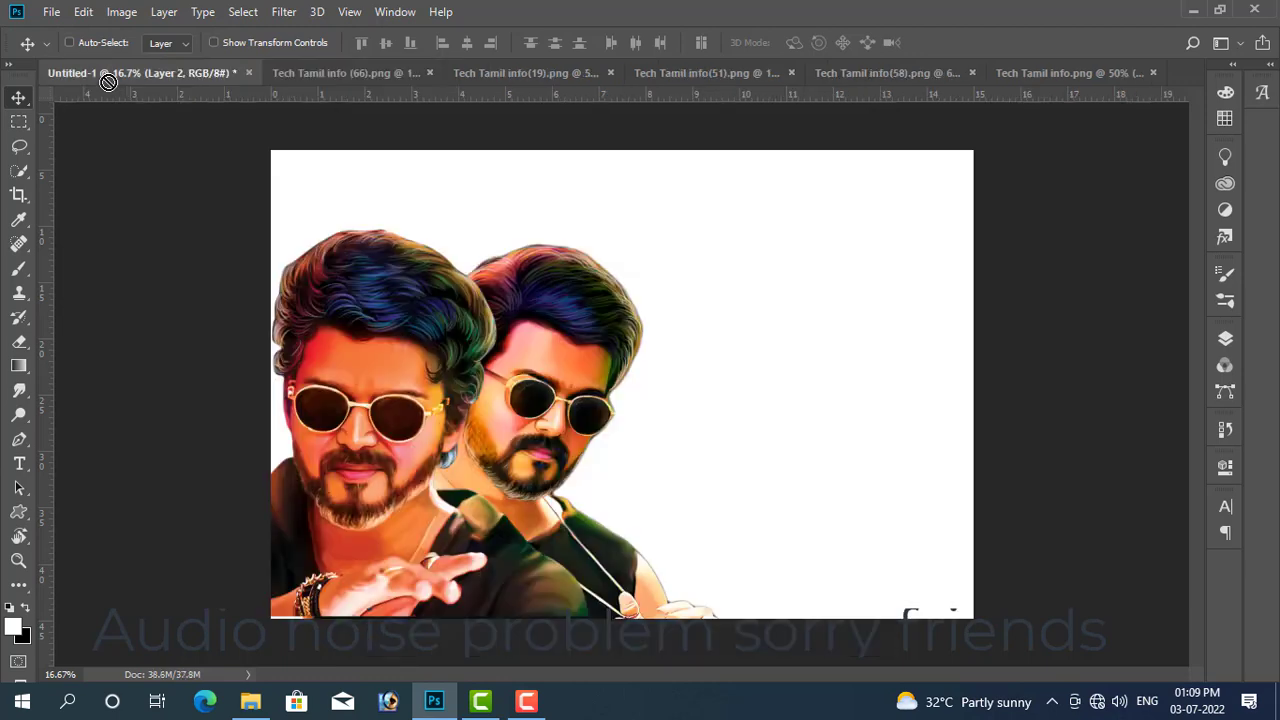
pyautogui.moveTo(108, 80)
pyautogui.mouseDown()
pyautogui.moveTo(775, 483)
pyautogui.moveTo(750, 580)
pyautogui.moveTo(720, 566)
pyautogui.mouseUp()
pyautogui.hotkey('ctrl', 't')
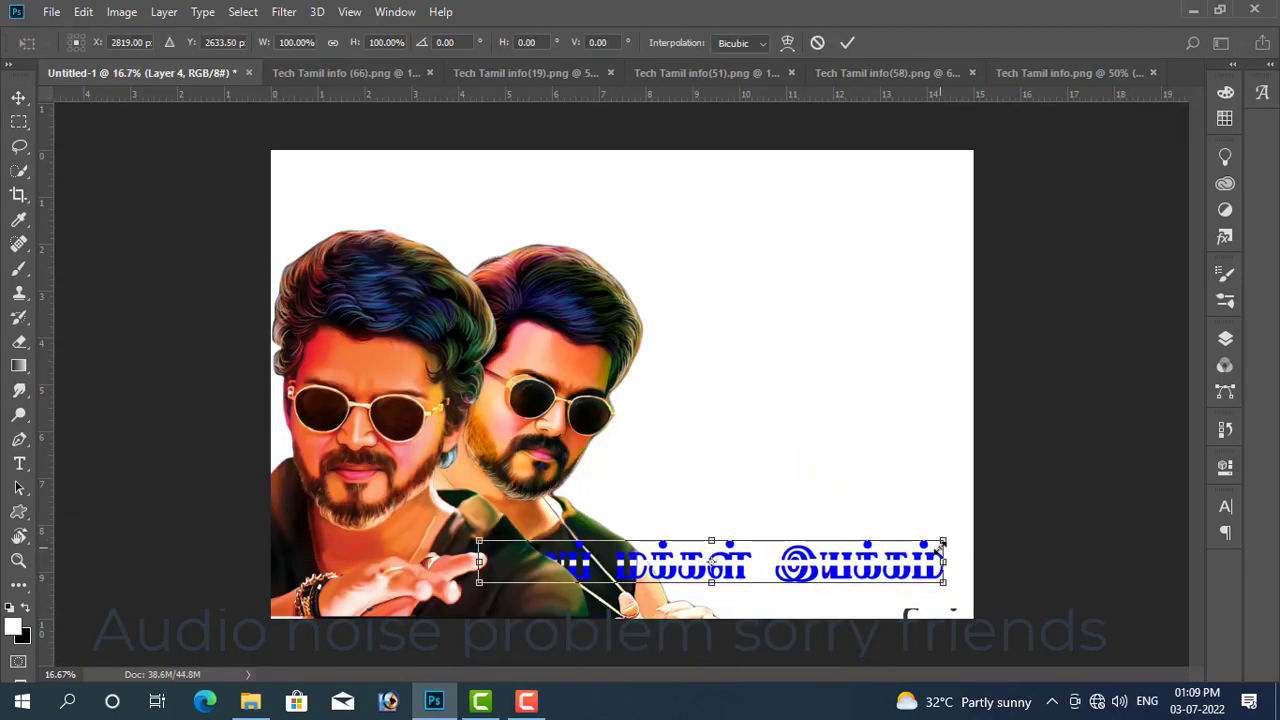
pyautogui.moveTo(940, 545); pyautogui.dragTo(848, 566)
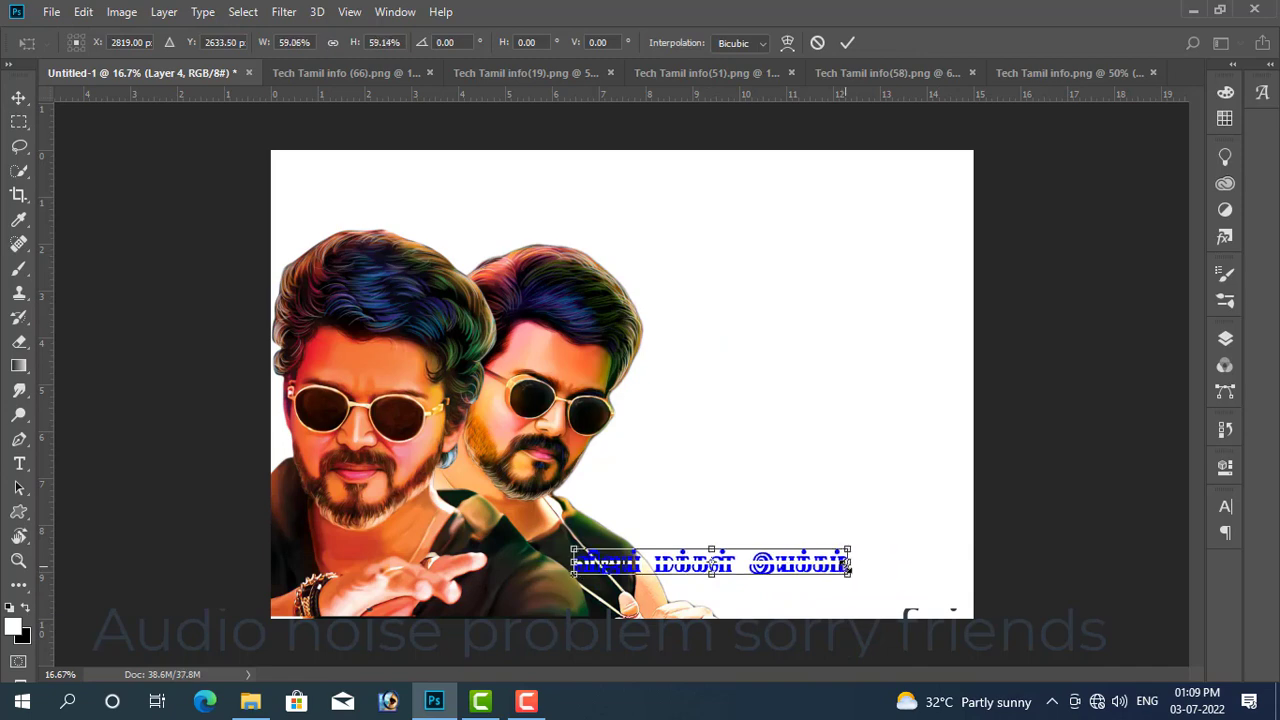
pyautogui.press('Return')
pyautogui.moveTo(880, 583); pyautogui.dragTo(877, 583)
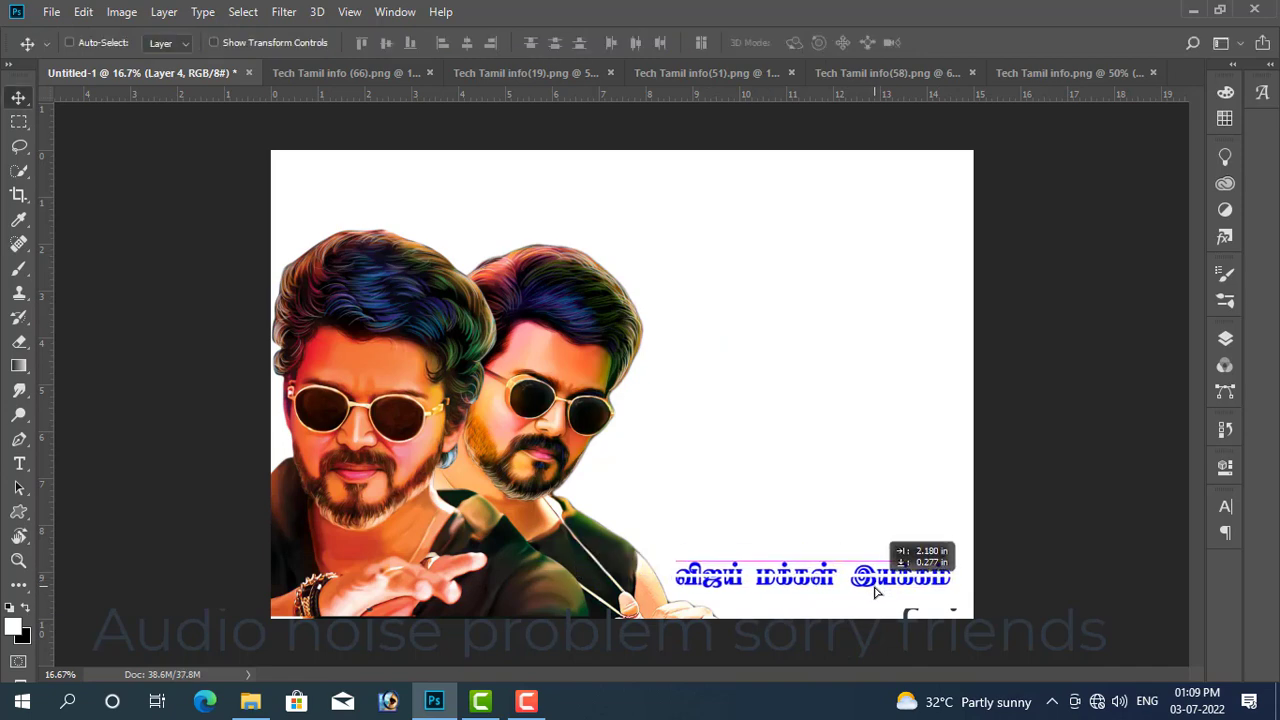
# Step: Select the yellow birthday title layer in its source image and drag it toward the poster
pyautogui.click(536, 74)
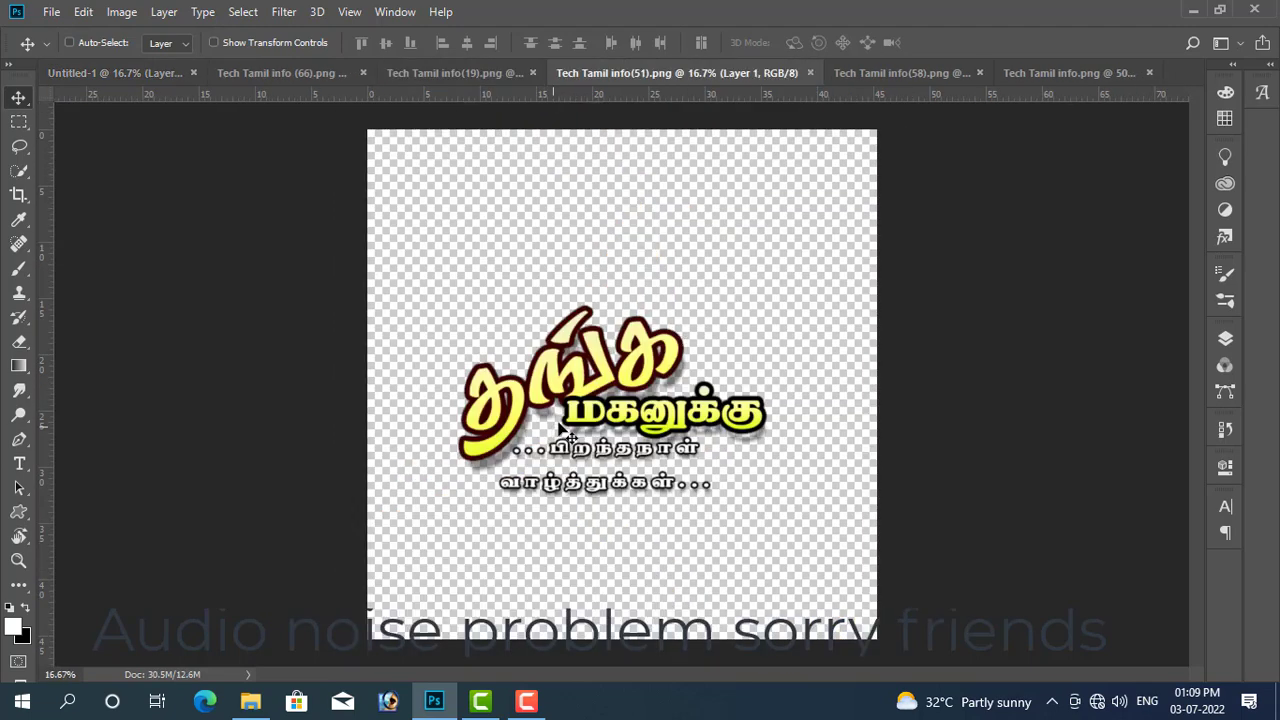
pyautogui.rightClick(570, 376)
pyautogui.click(583, 384)
pyautogui.rightClick(568, 378)
pyautogui.click(583, 384)
pyautogui.moveTo(583, 388)
pyautogui.mouseDown()
pyautogui.moveTo(137, 79)
pyautogui.moveTo(790, 420)
pyautogui.mouseUp()
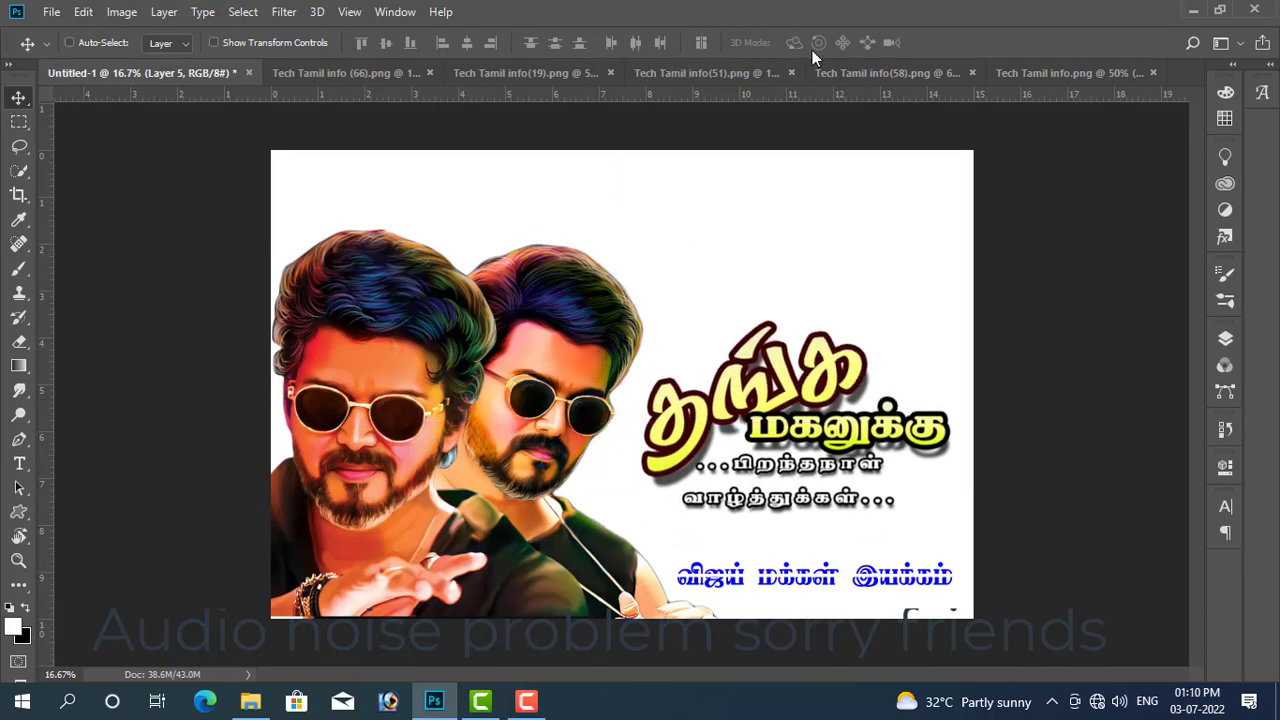
# Step: Drop the birthday title into the poster and bring over the blue slogan from Tech Tamil info(58)
pyautogui.click(744, 71)
pyautogui.click(855, 73)
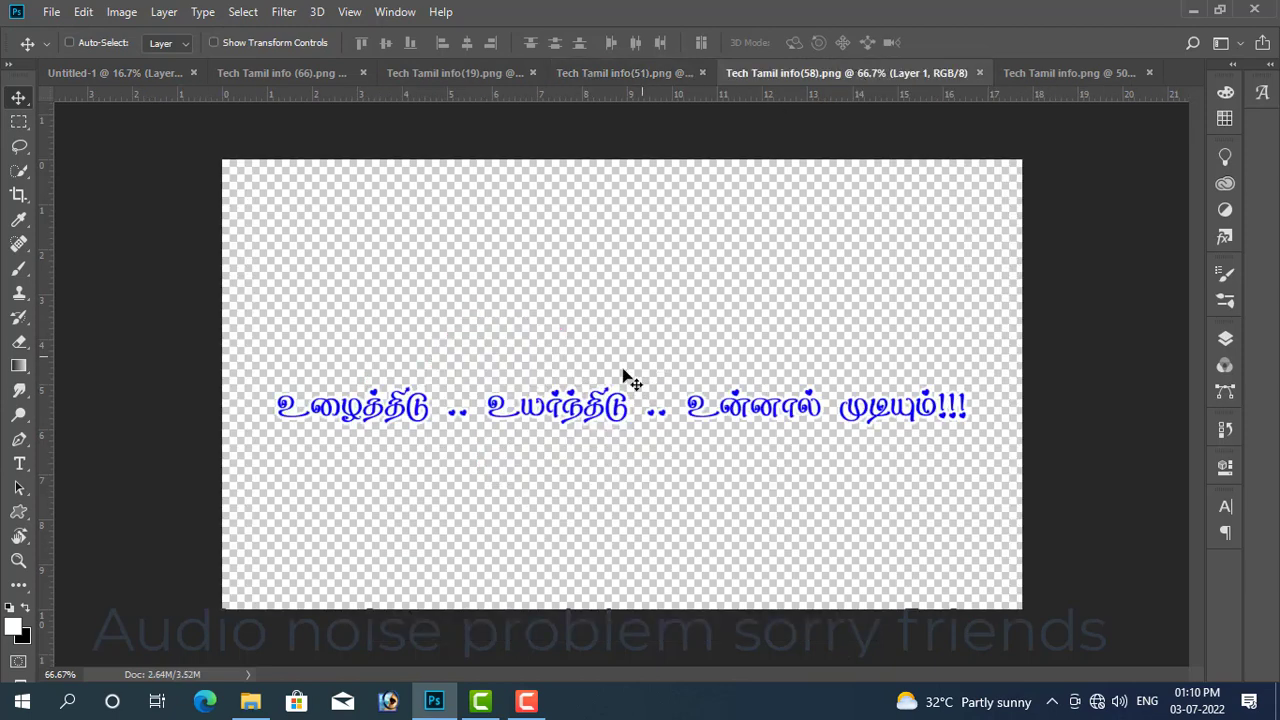
pyautogui.rightClick(583, 413)
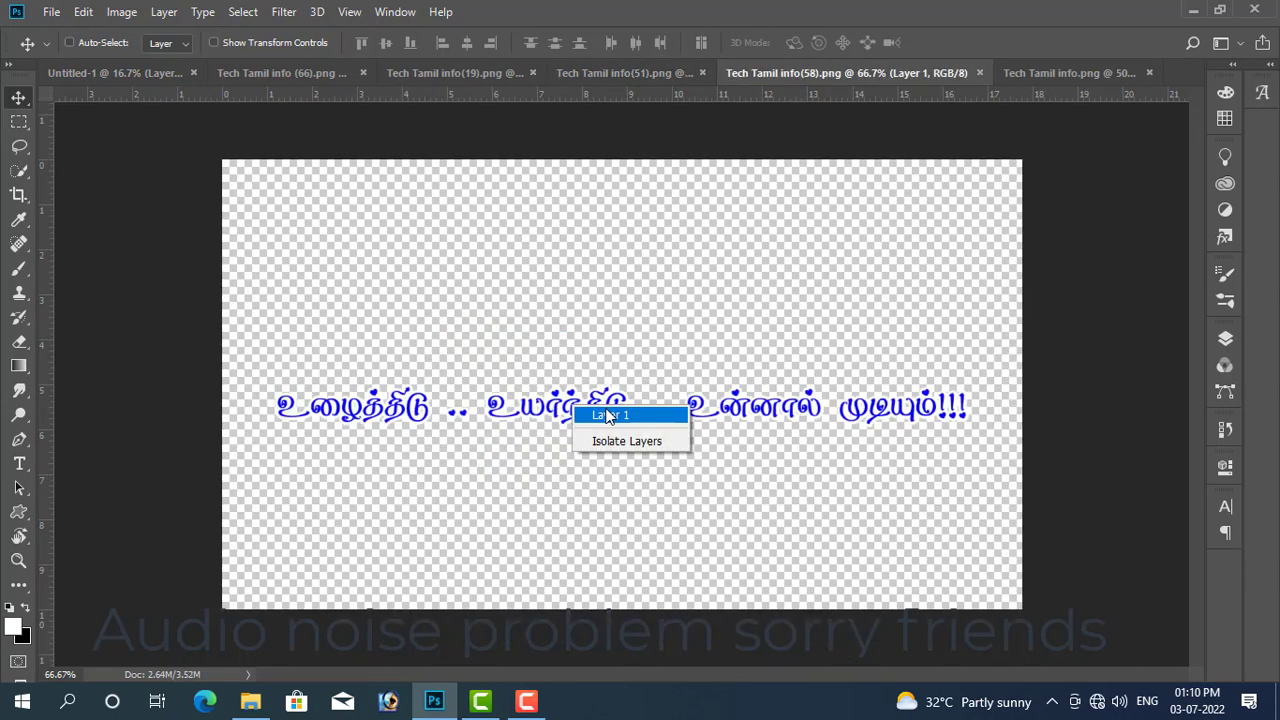
pyautogui.click(614, 417)
pyautogui.moveTo(600, 412)
pyautogui.mouseDown()
pyautogui.moveTo(166, 84)
pyautogui.moveTo(603, 191)
pyautogui.mouseUp()
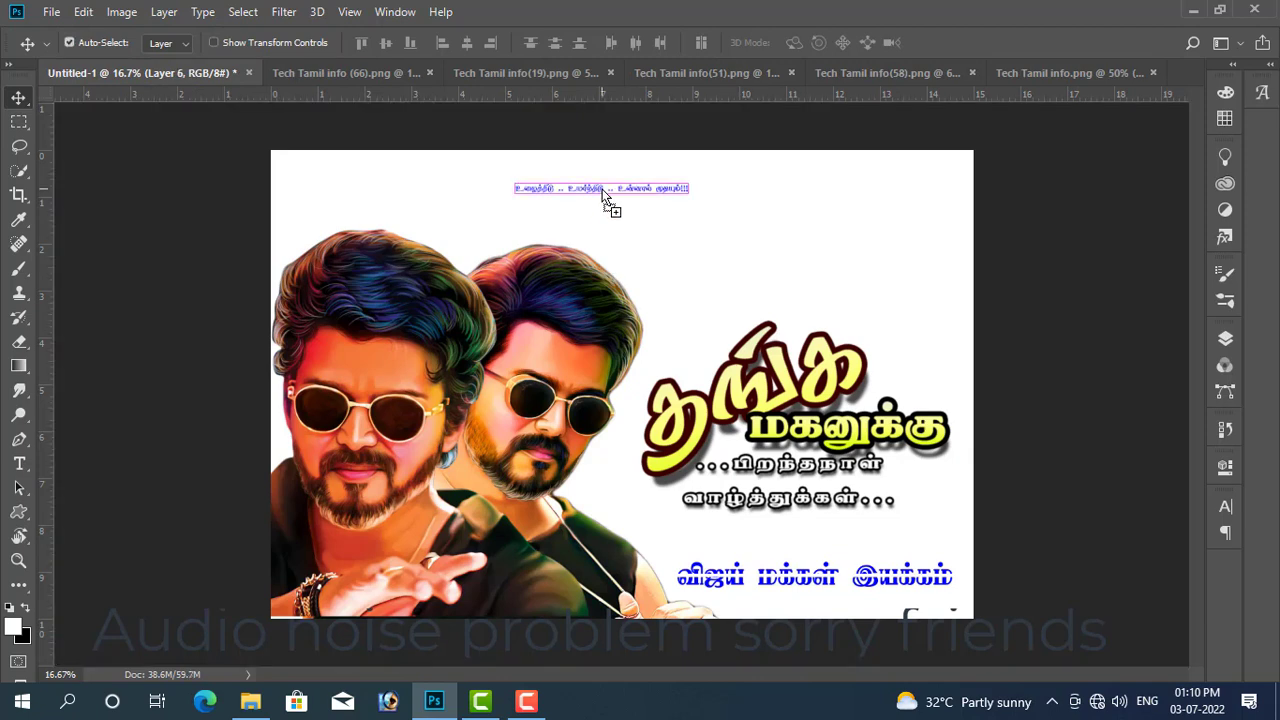
# Step: Enlarge the blue slogan and centre it across the top of the poster
pyautogui.hotkey('ctrl', 't')
pyautogui.moveTo(688, 183); pyautogui.dragTo(831, 164)
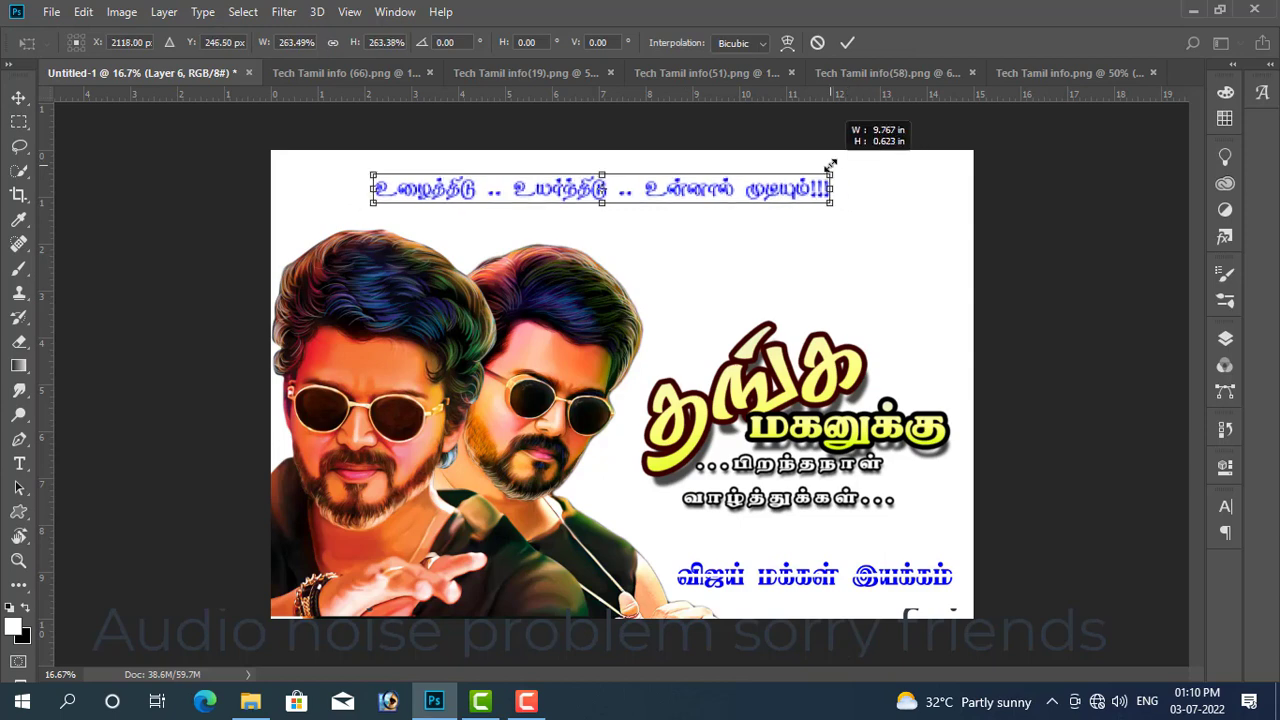
pyautogui.press('Return')
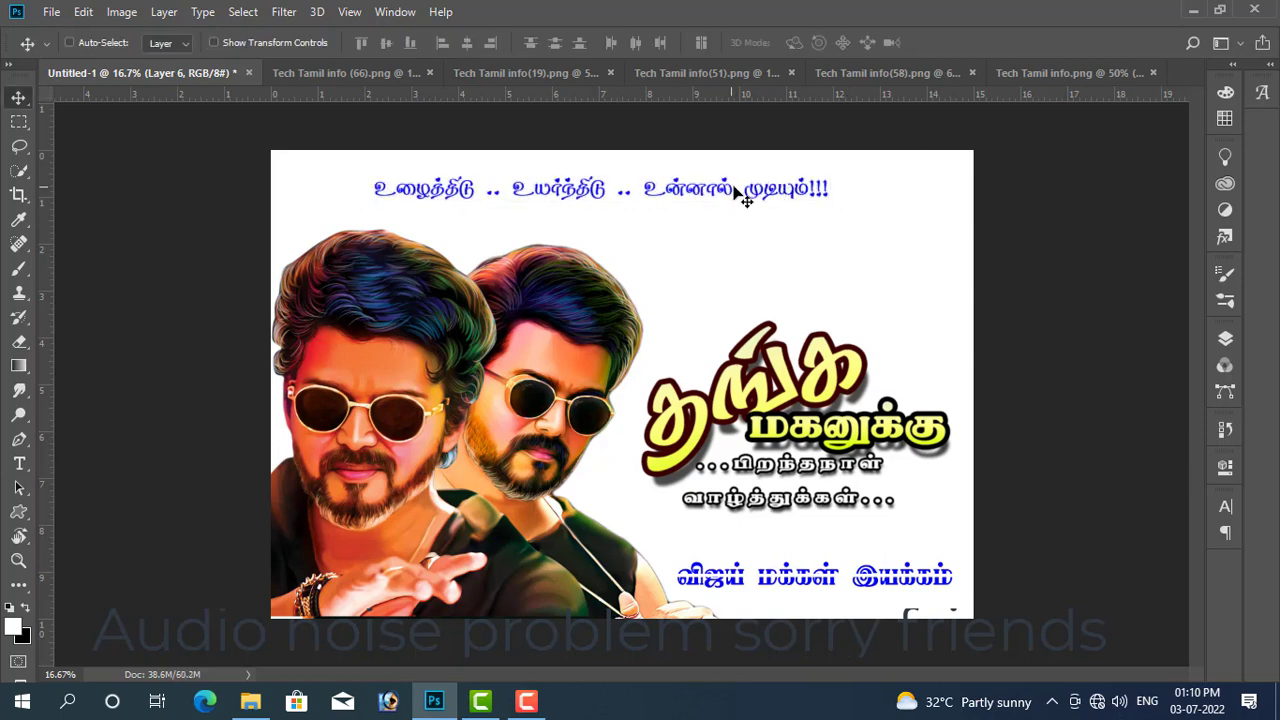
pyautogui.moveTo(725, 189); pyautogui.dragTo(745, 178)
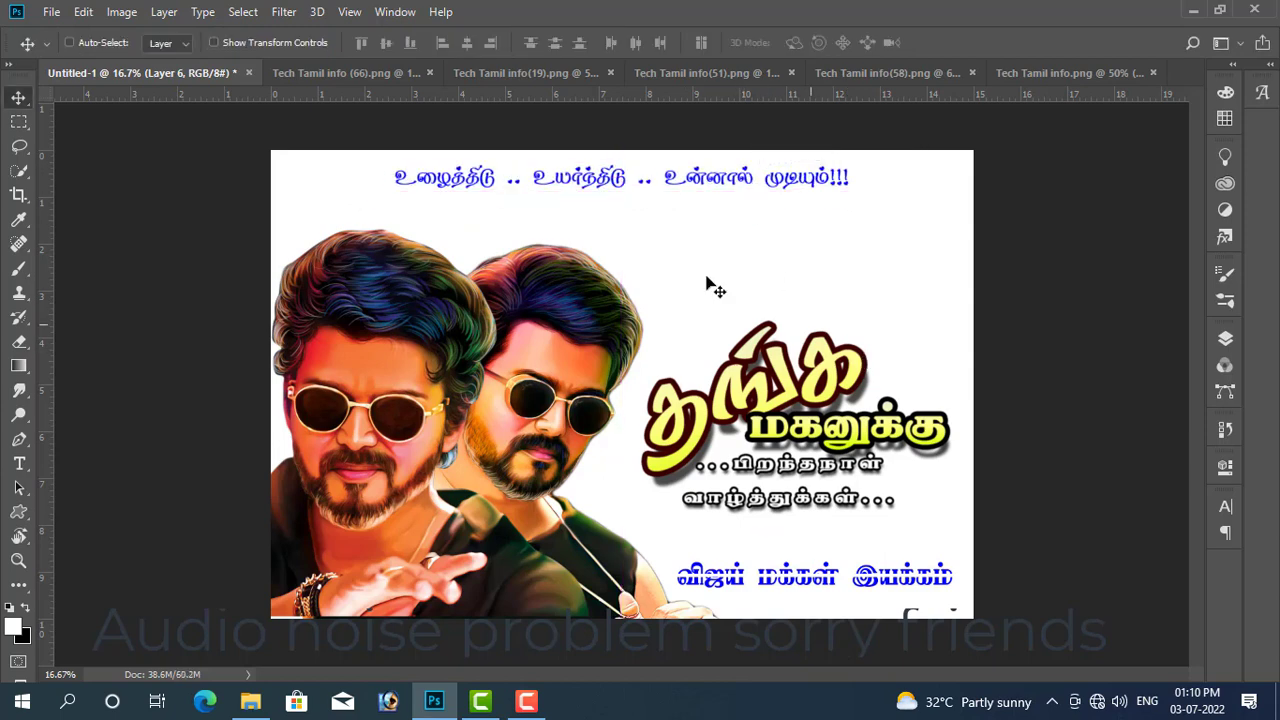
pyautogui.moveTo(672, 180); pyautogui.dragTo(746, 196)
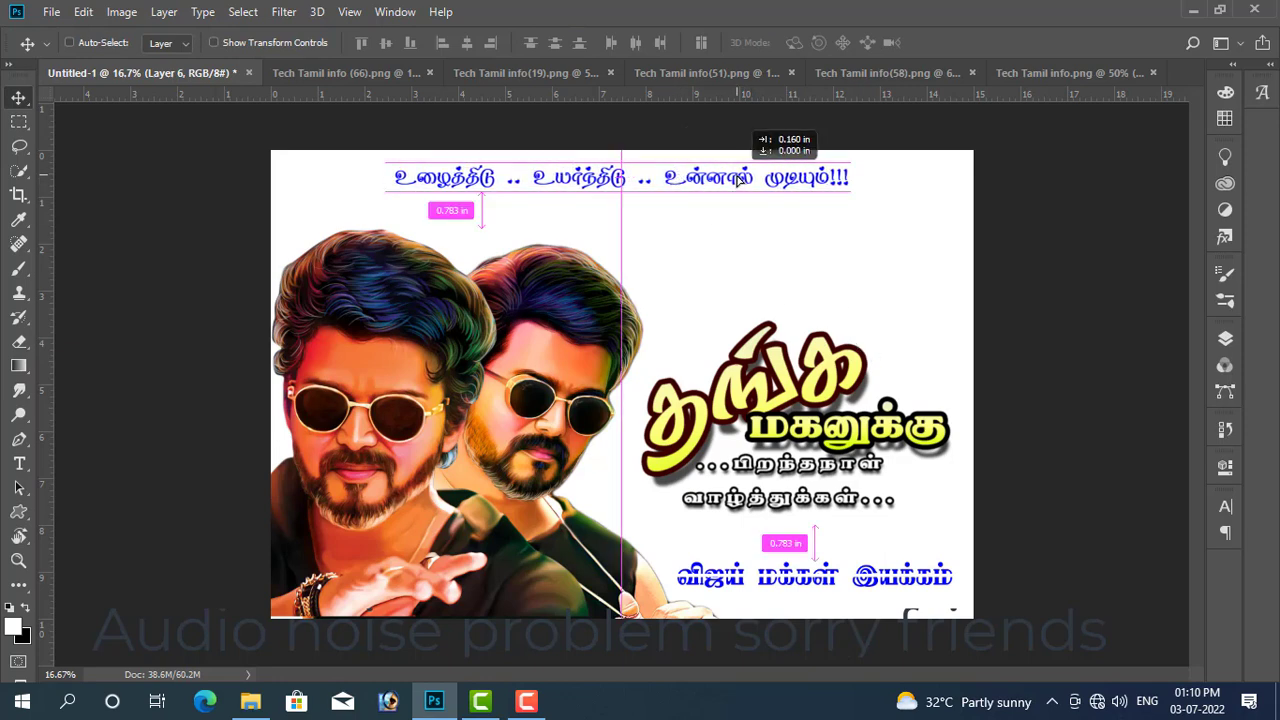
# Step: Raise the birthday title slightly and make Layer 1 the active layer
pyautogui.rightClick(770, 400)
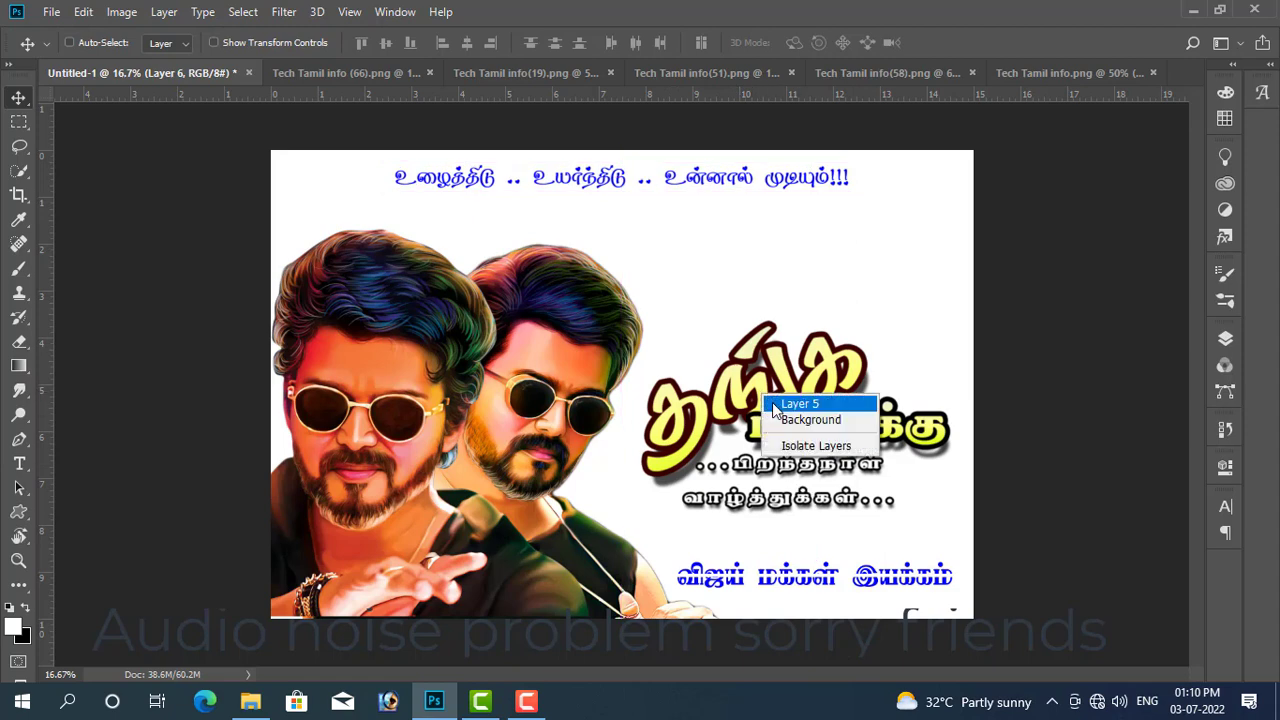
pyautogui.click(777, 403)
pyautogui.moveTo(775, 405); pyautogui.dragTo(780, 372)
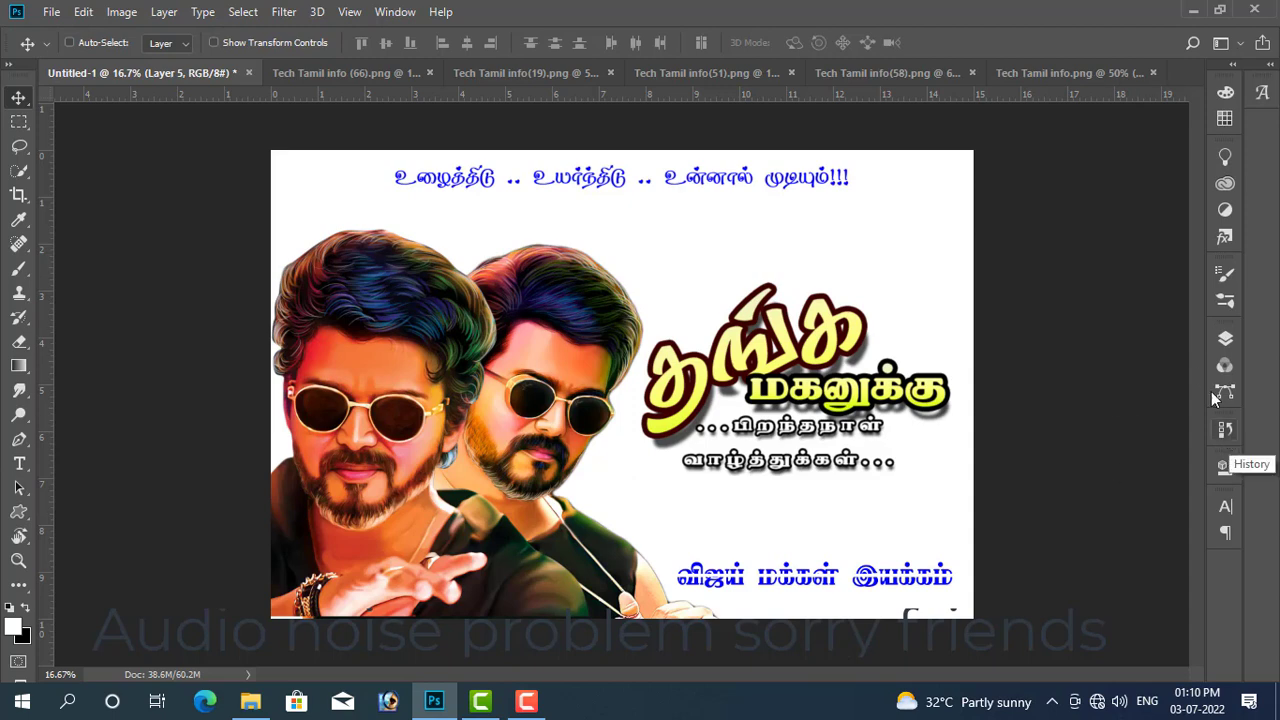
pyautogui.click(1223, 340)
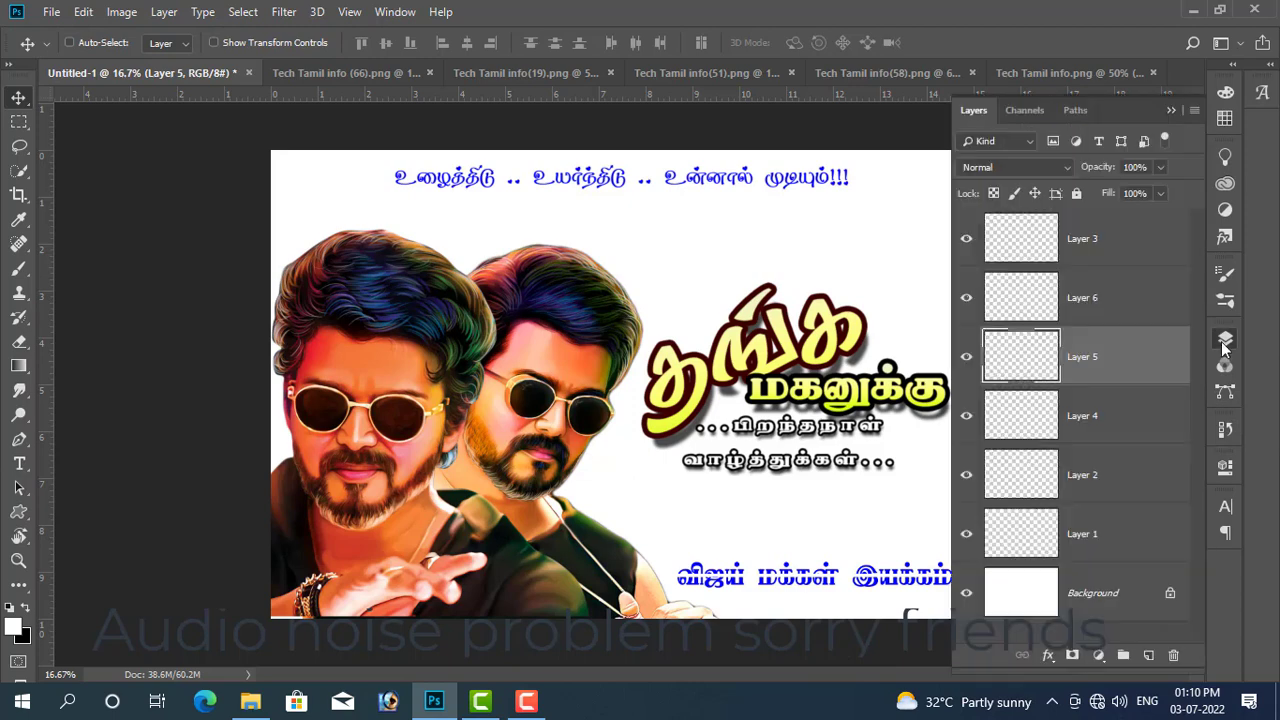
pyautogui.click(1094, 539)
# Step: Paint soft grey shading with a 1200 px Soft Round brush around the edges and birthday title
pyautogui.click(1170, 111)
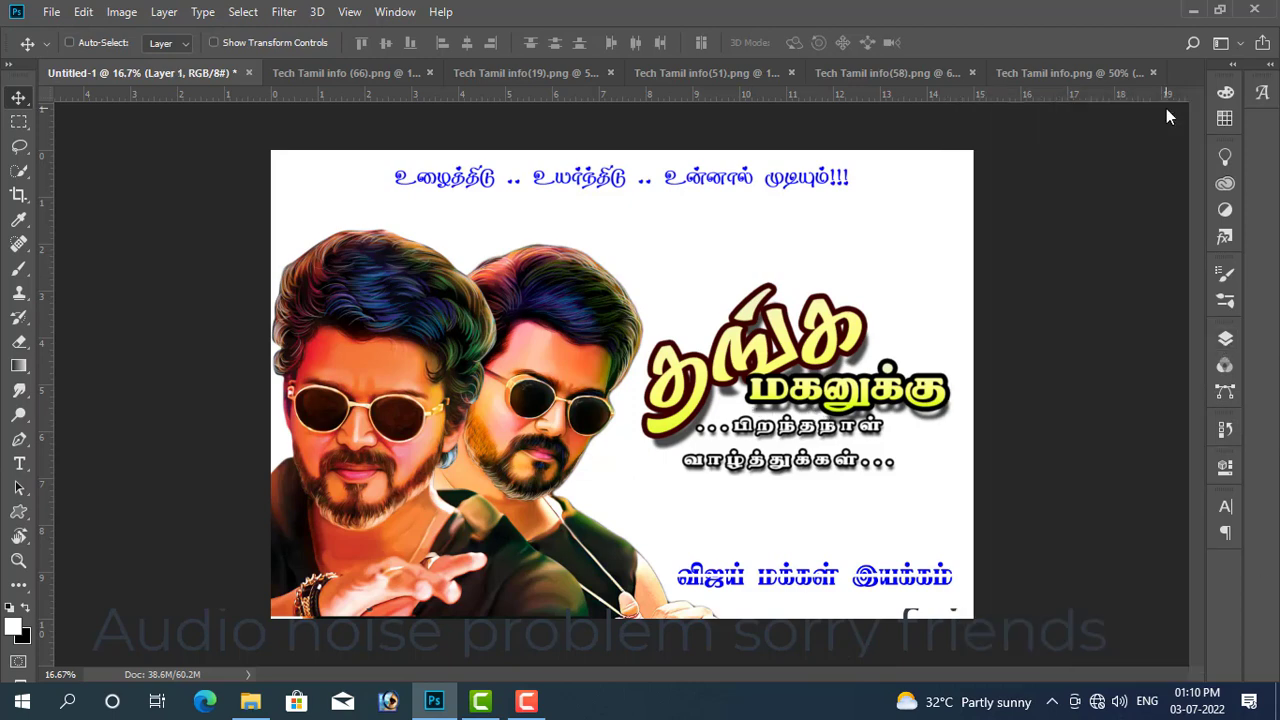
pyautogui.click(1225, 118)
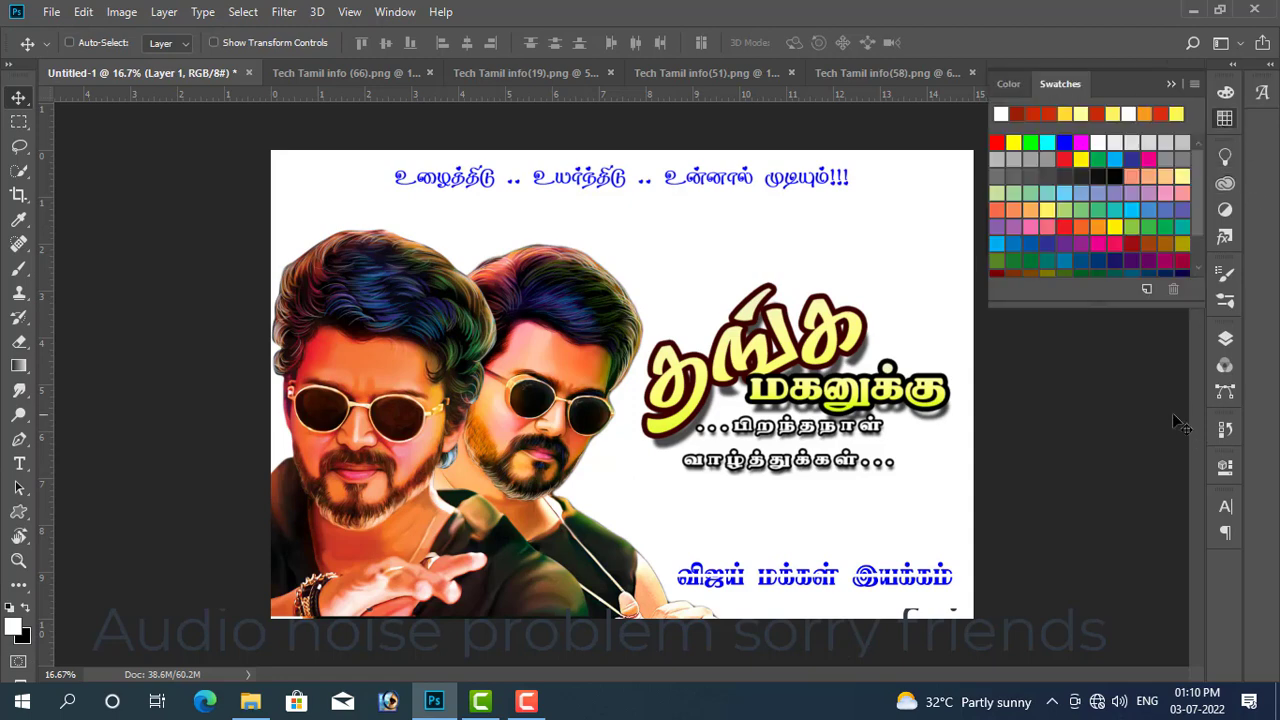
pyautogui.click(1000, 158)
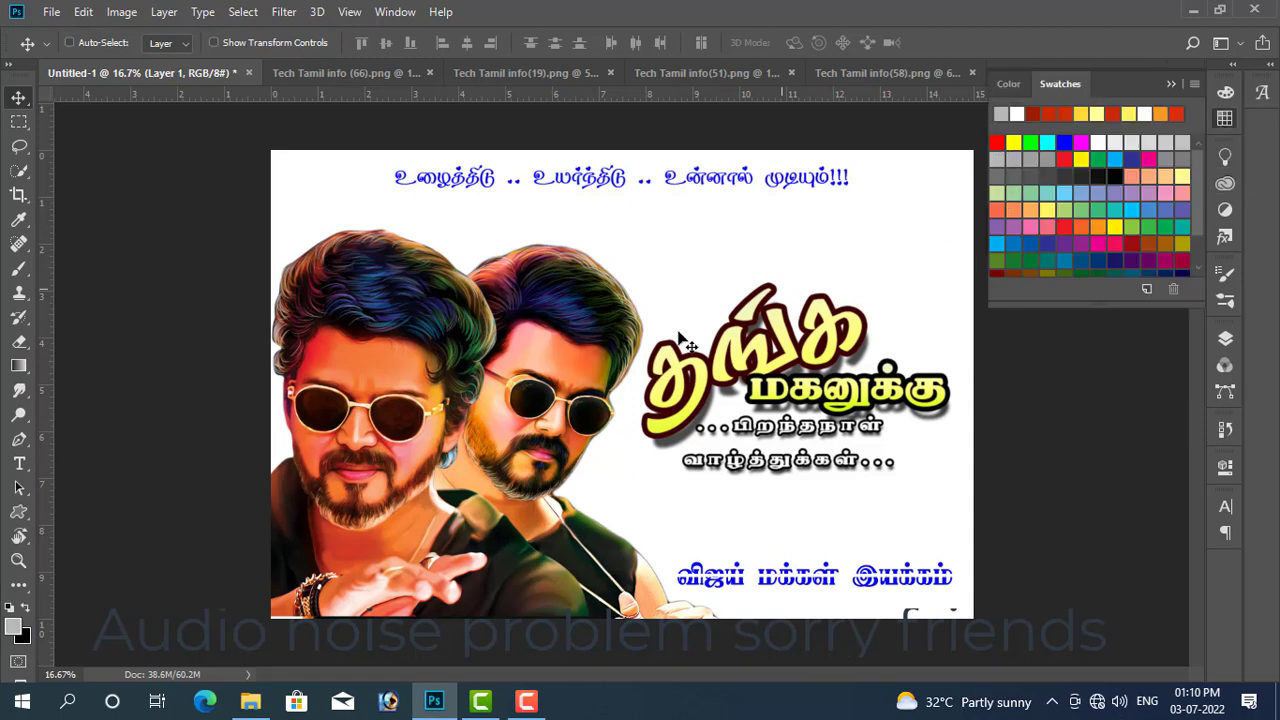
pyautogui.press('b')
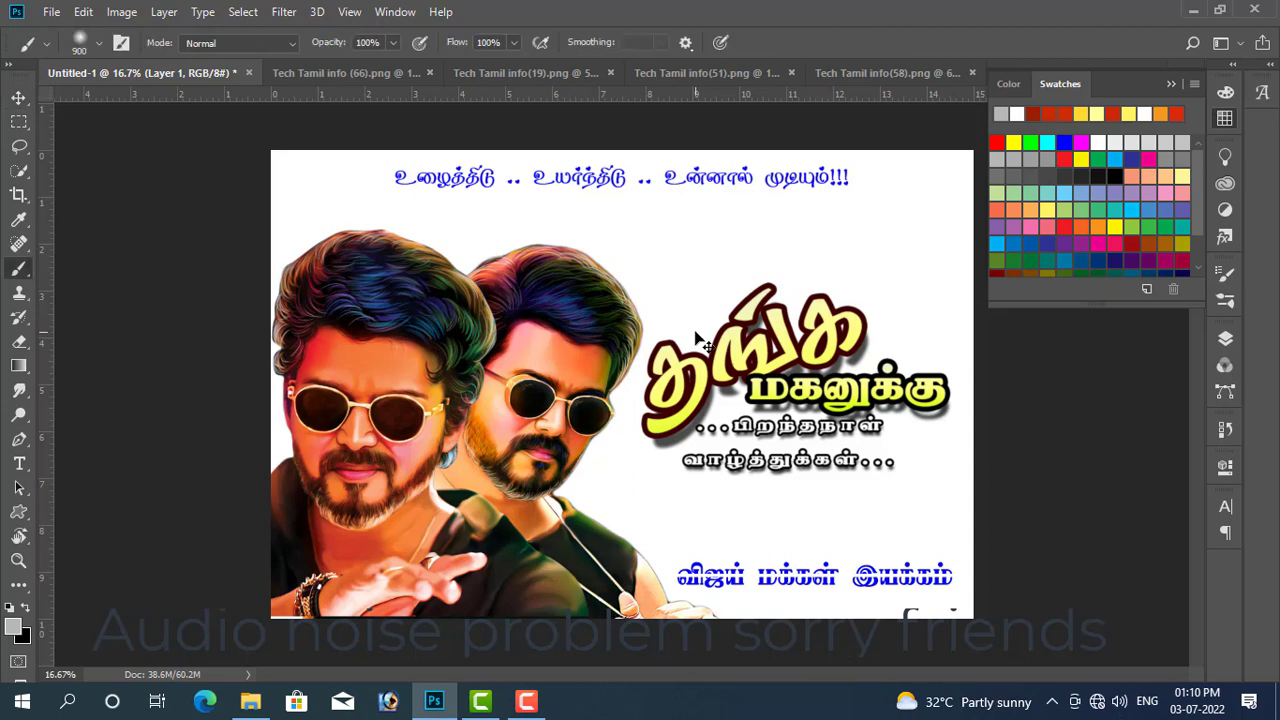
pyautogui.click(92, 44)
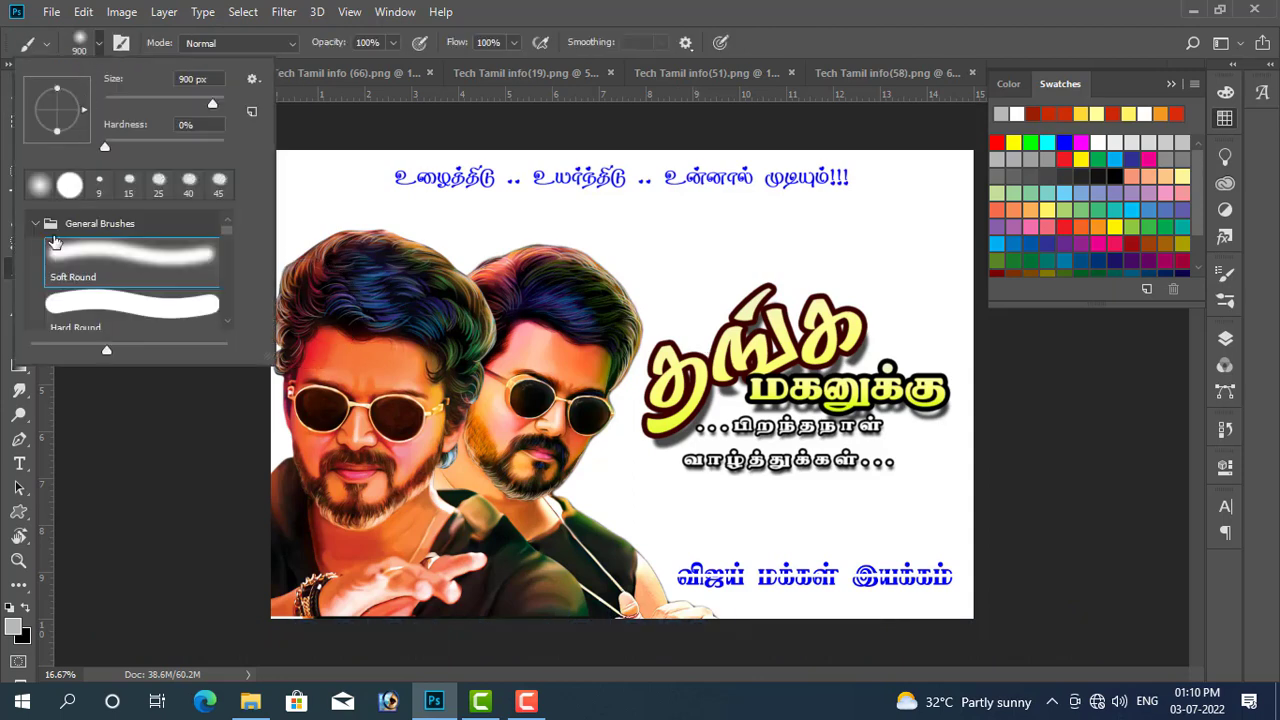
pyautogui.doubleClick(45, 190)
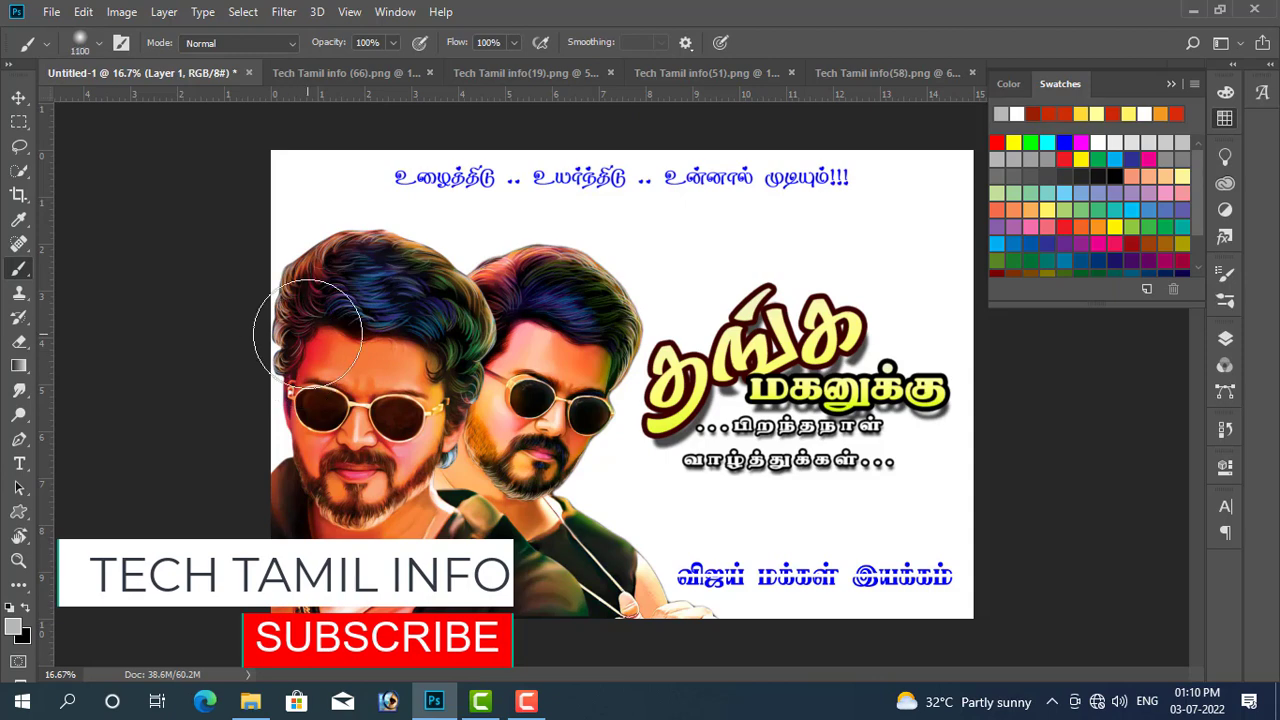
pyautogui.press(']')
pyautogui.moveTo(214, 286); pyautogui.dragTo(580, 102)
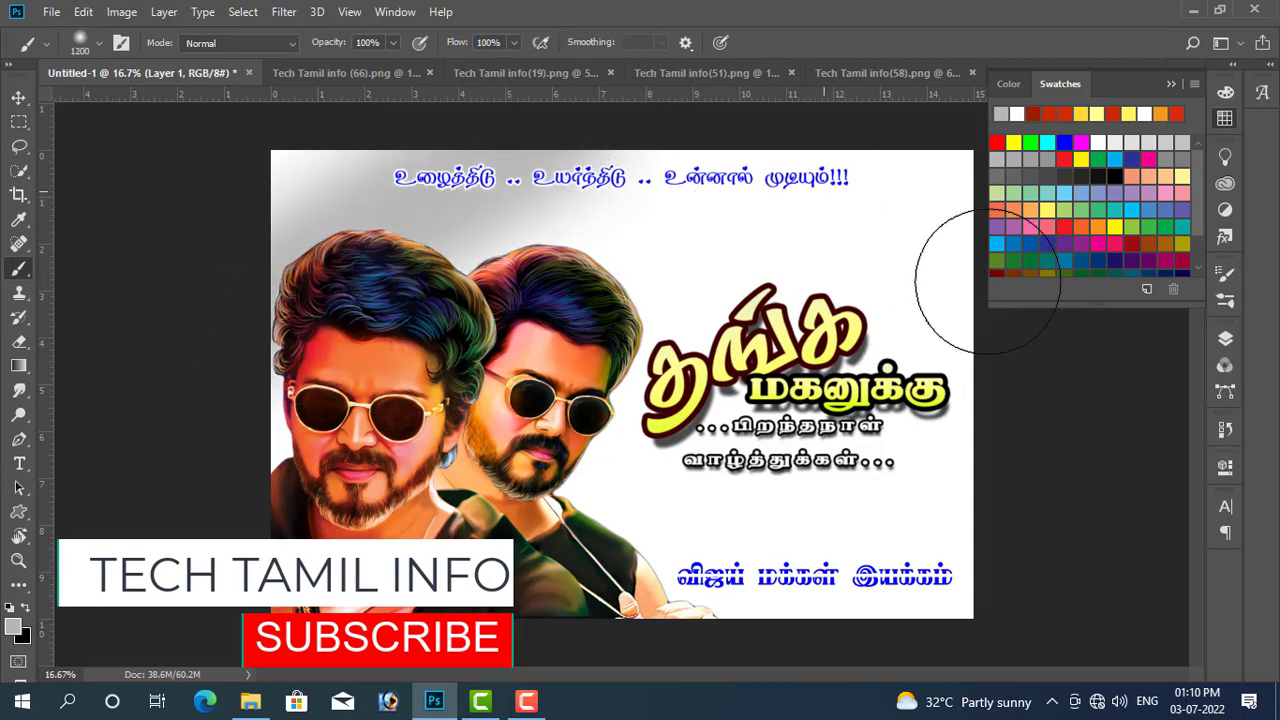
pyautogui.moveTo(988, 282)
pyautogui.mouseDown()
pyautogui.moveTo(1026, 514)
pyautogui.moveTo(766, 620)
pyautogui.moveTo(343, 543)
pyautogui.moveTo(505, 595)
pyautogui.mouseUp()
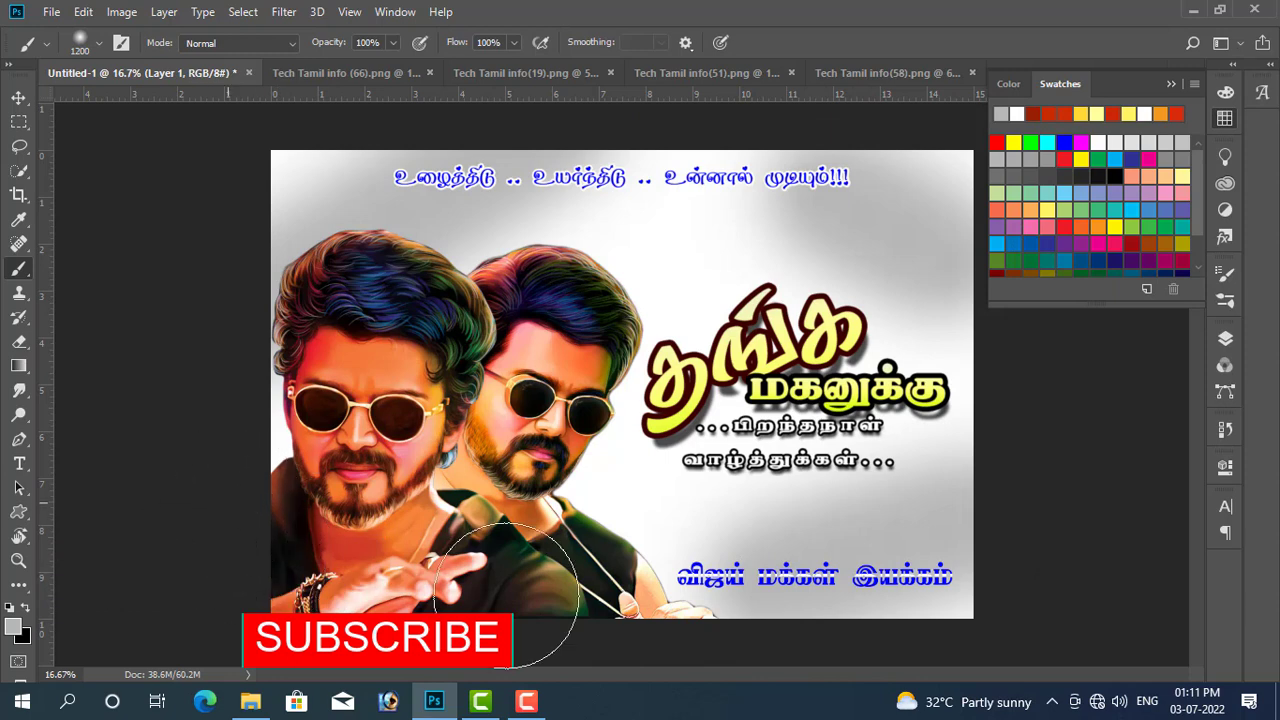
pyautogui.moveTo(857, 500); pyautogui.dragTo(728, 271)
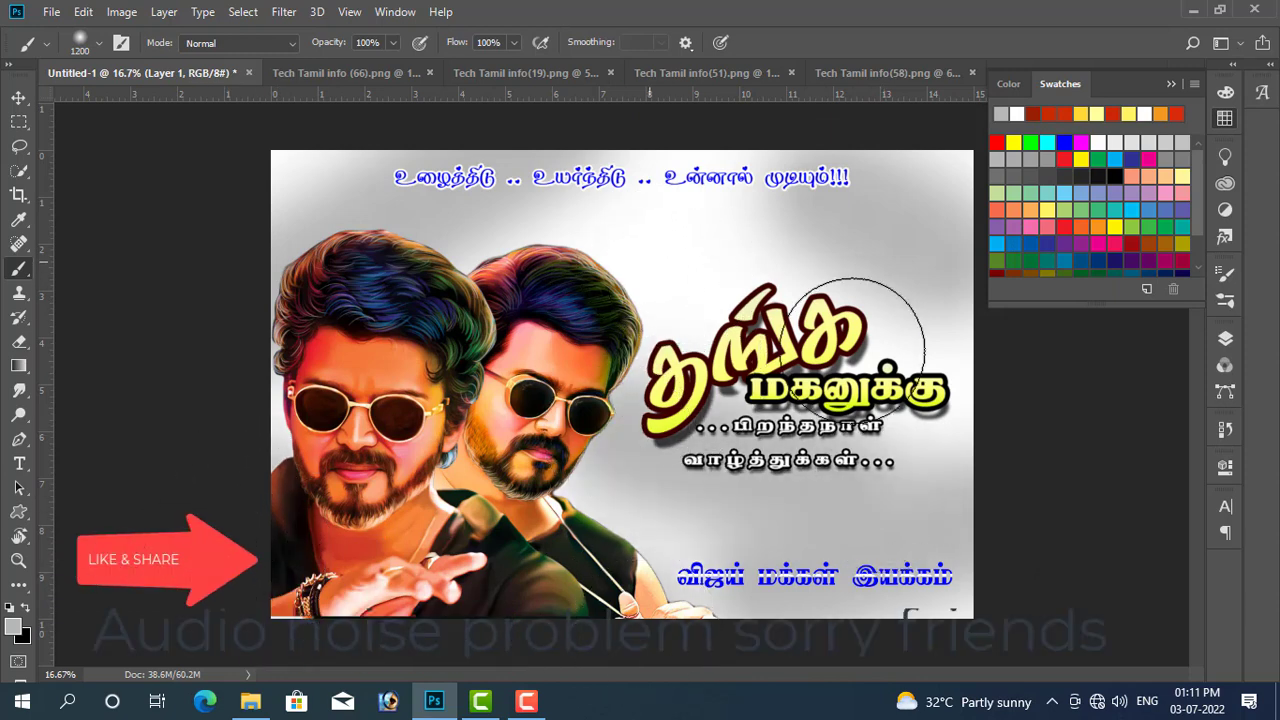
pyautogui.moveTo(856, 340); pyautogui.dragTo(850, 400)
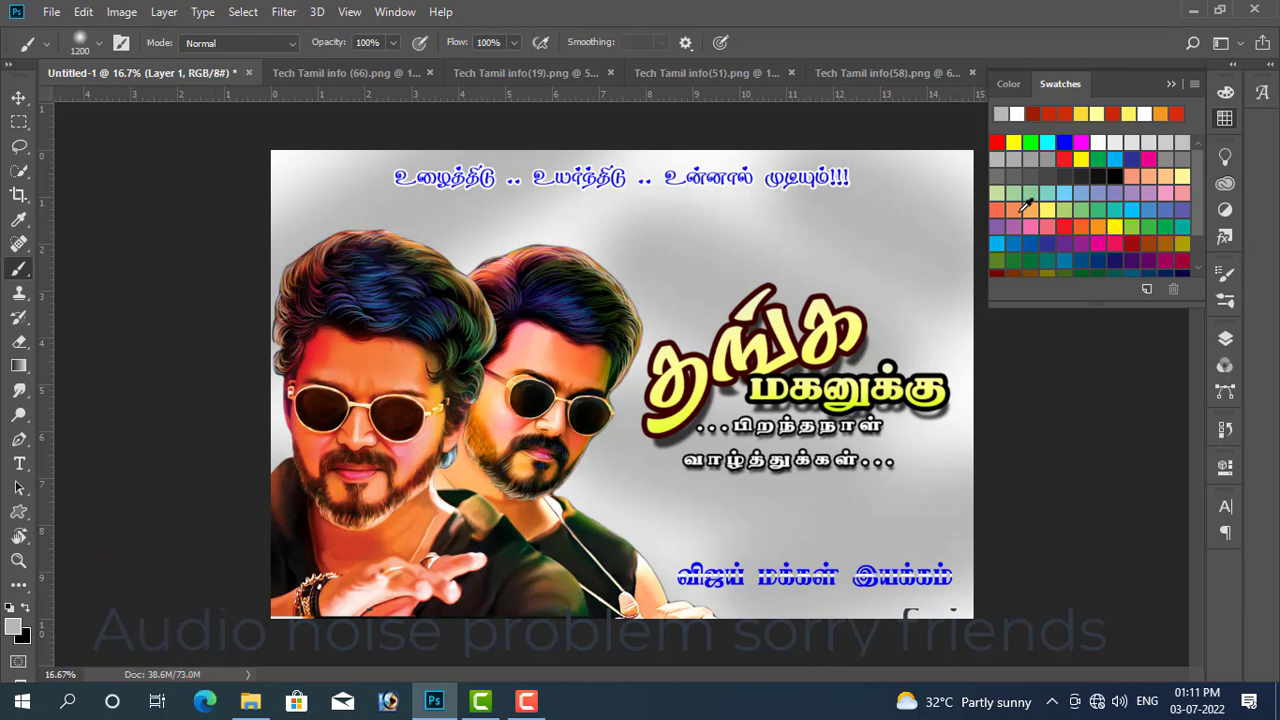
pyautogui.click(1013, 210)
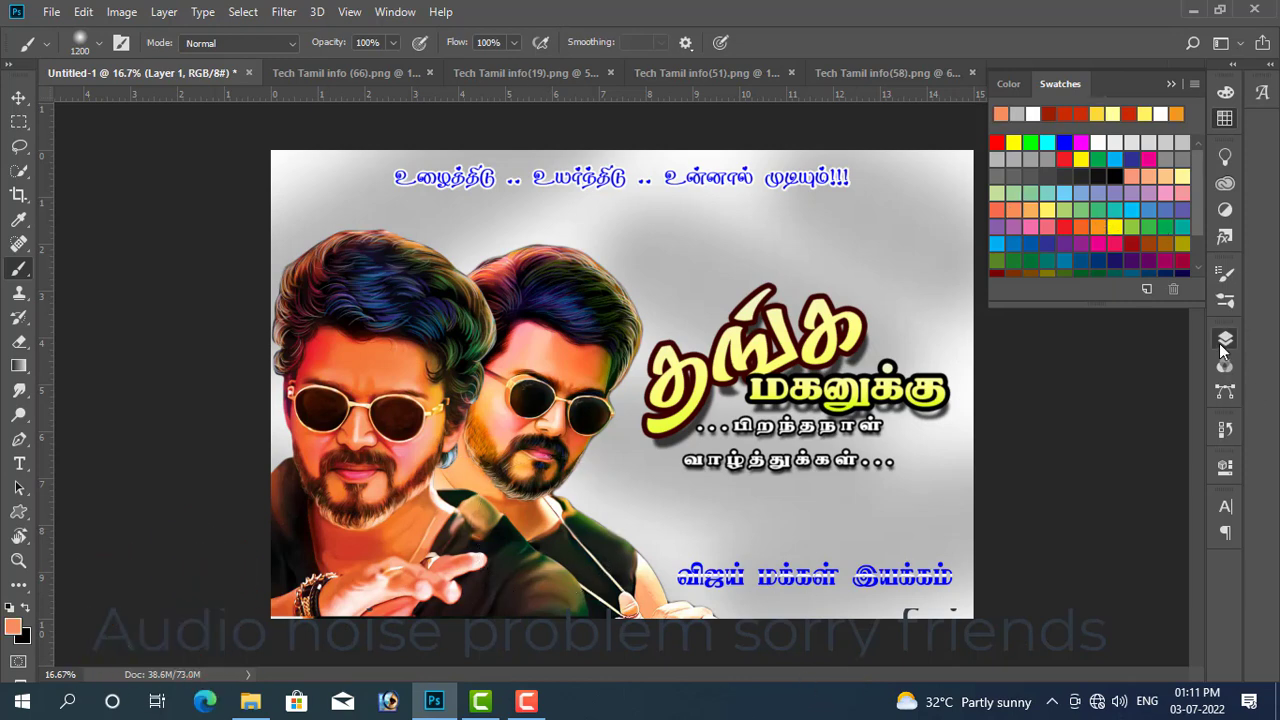
# Step: On a new layer, fill a rectangular strip behind the bottom blue text with orange
pyautogui.click(1226, 338)
pyautogui.click(1148, 655)
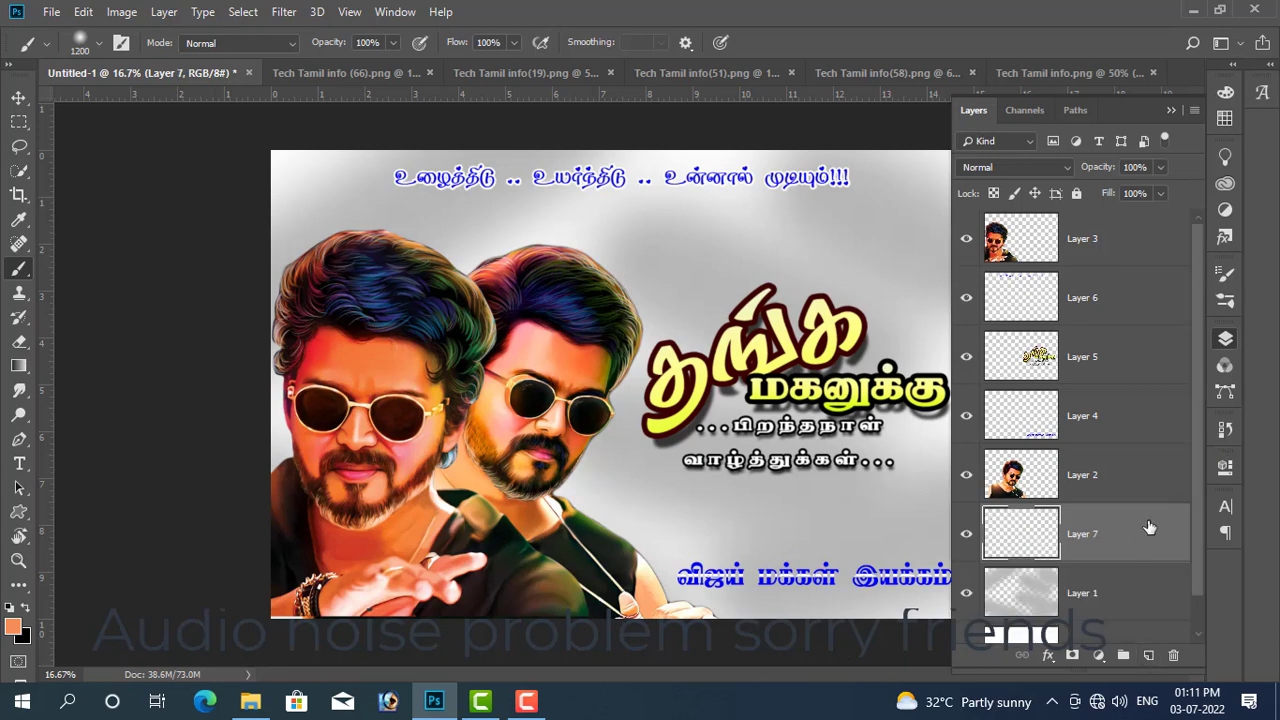
pyautogui.click(1171, 110)
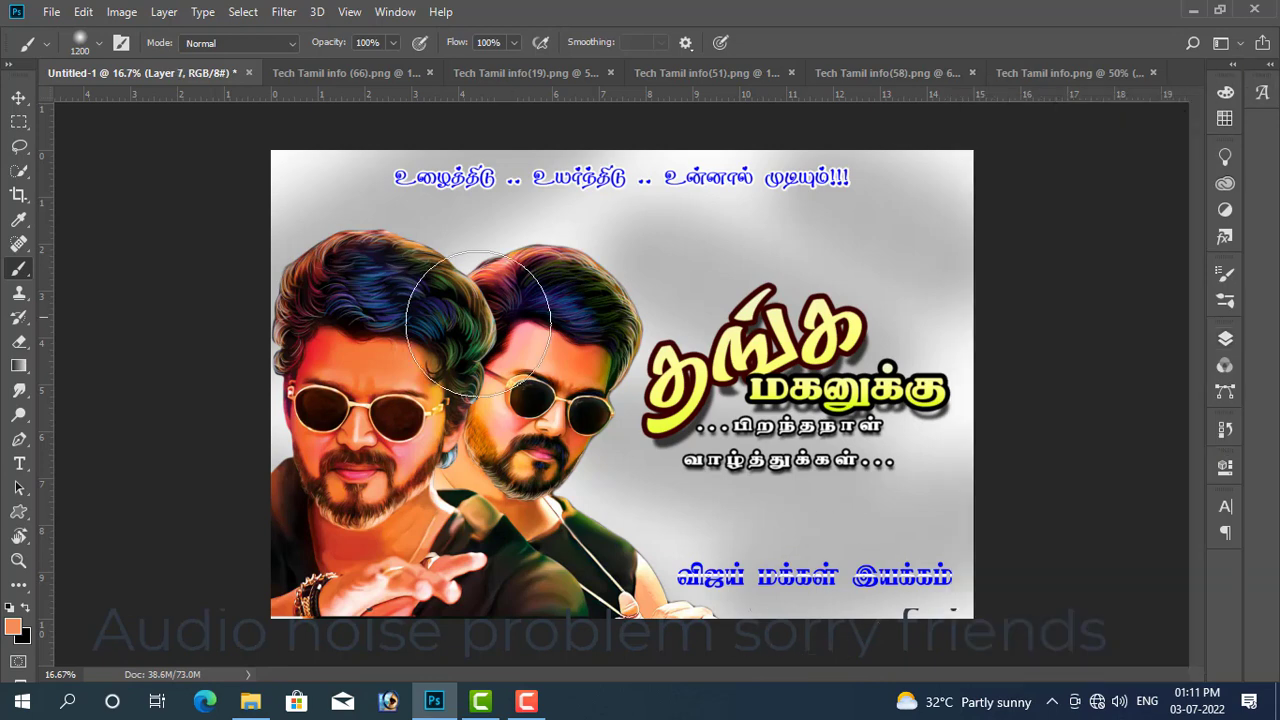
pyautogui.press('m')
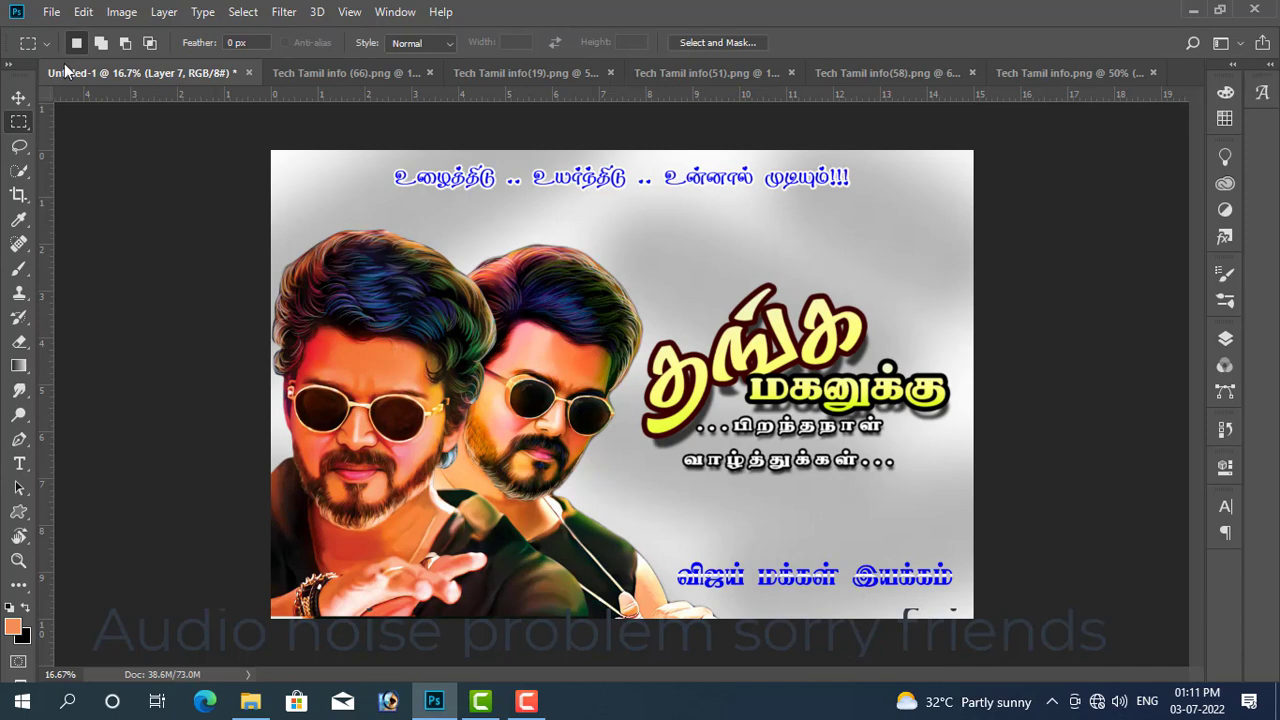
pyautogui.rightClick(18, 124)
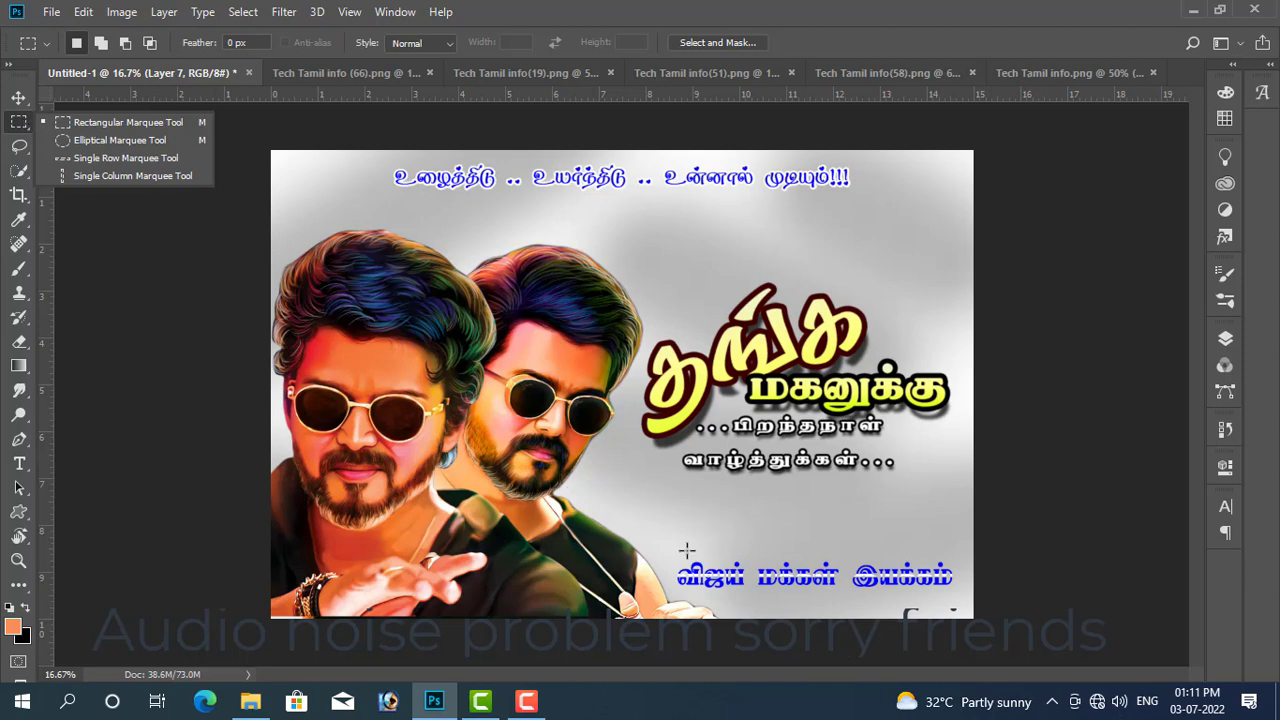
pyautogui.moveTo(626, 545)
pyautogui.mouseDown()
pyautogui.moveTo(1015, 637)
pyautogui.moveTo(1017, 606)
pyautogui.mouseUp()
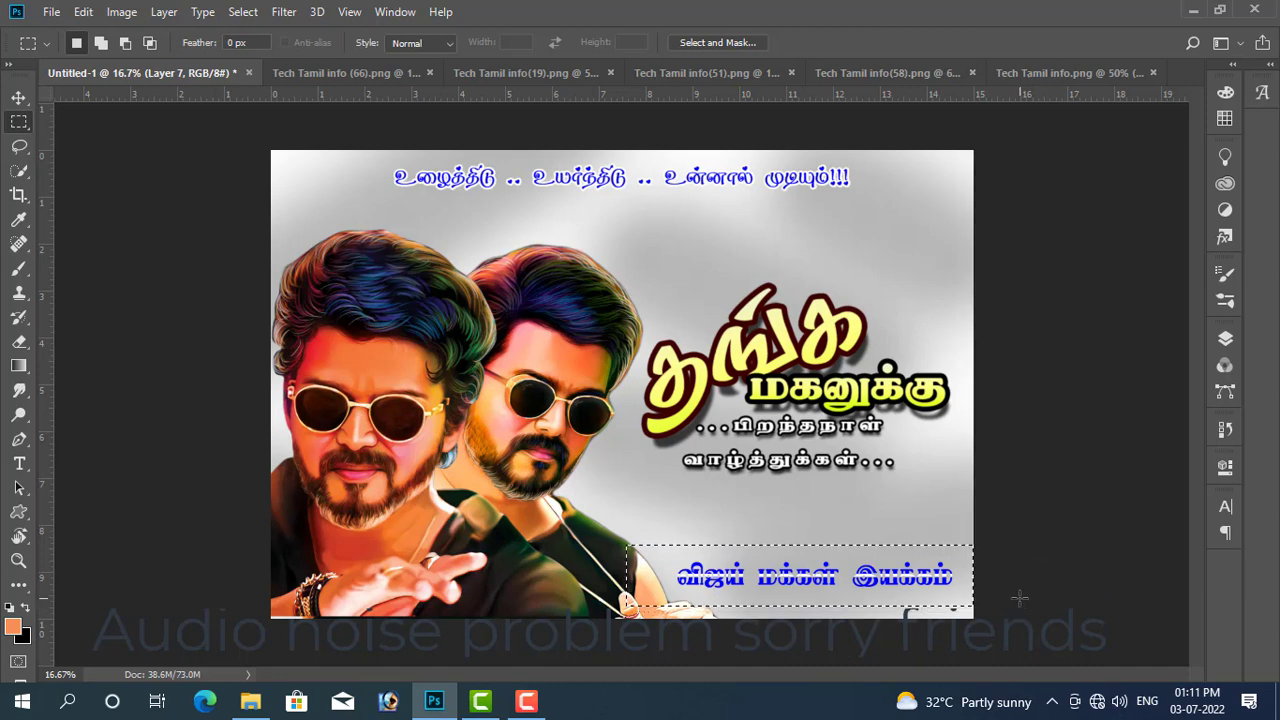
pyautogui.hotkey('alt', 'BackSpace')
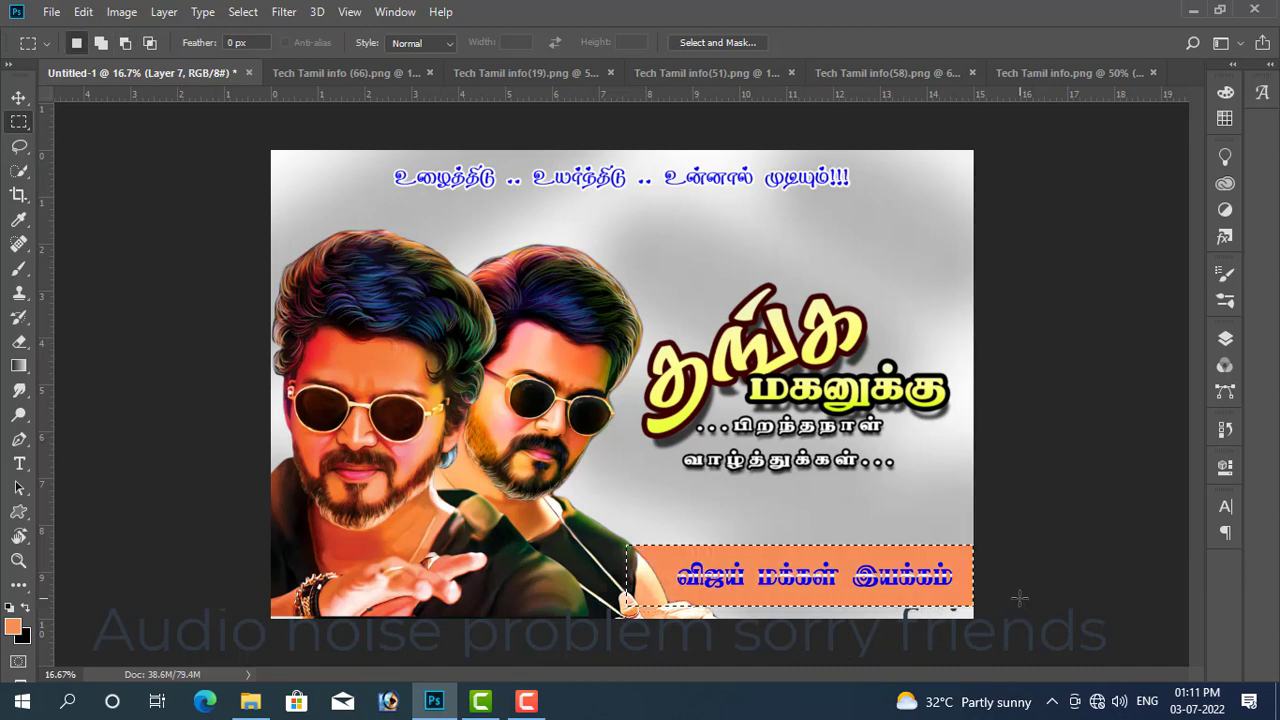
# Step: Deselect and reorder banner Layer 7 in the stack, keeping it above Layer 1
pyautogui.hotkey('ctrl', 'd')
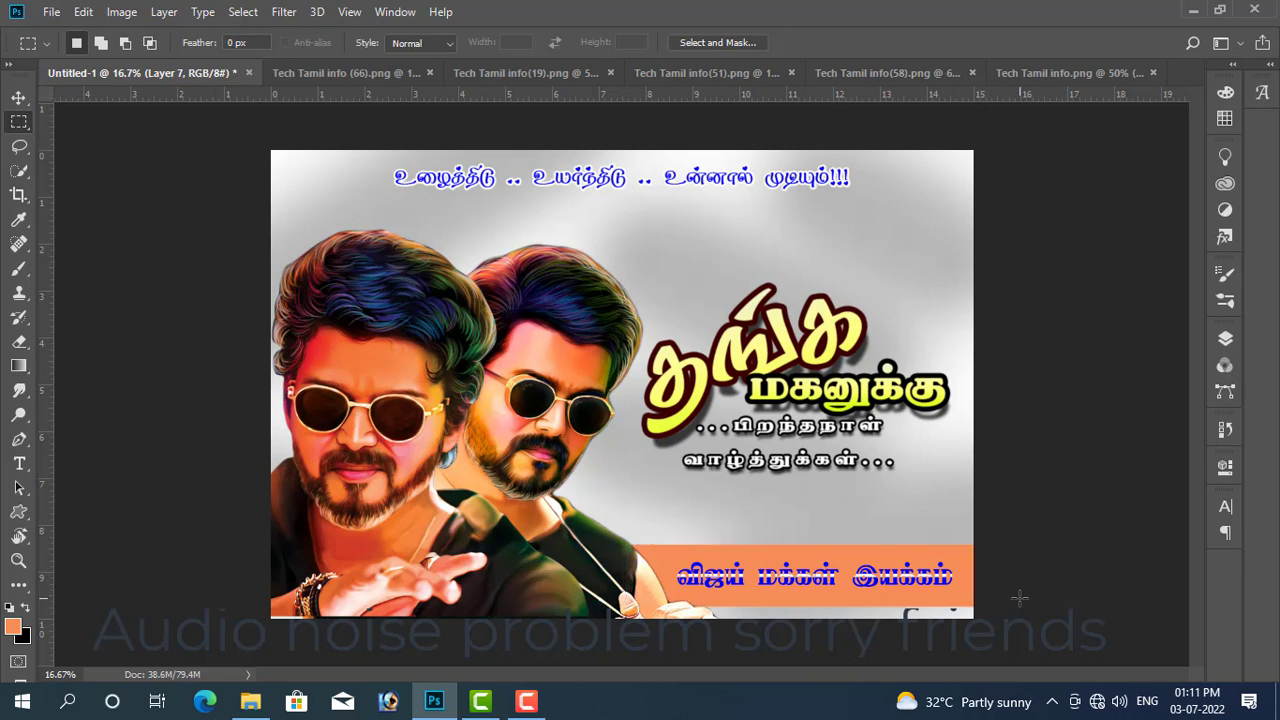
pyautogui.click(1222, 342)
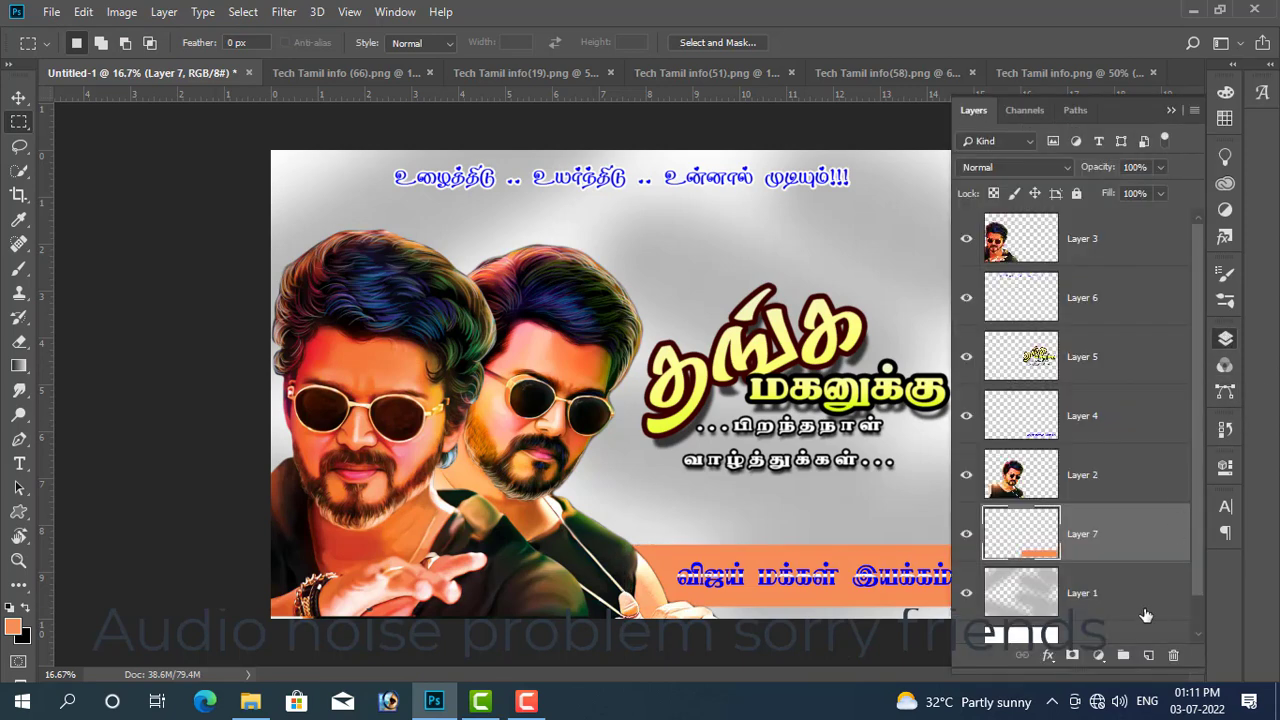
pyautogui.moveTo(1130, 556)
pyautogui.mouseDown()
pyautogui.moveTo(1128, 607)
pyautogui.moveTo(1121, 511)
pyautogui.mouseUp()
# Step: Clear and refill the banner strip with solid, fully opaque orange, then deselect
pyautogui.click(1166, 107)
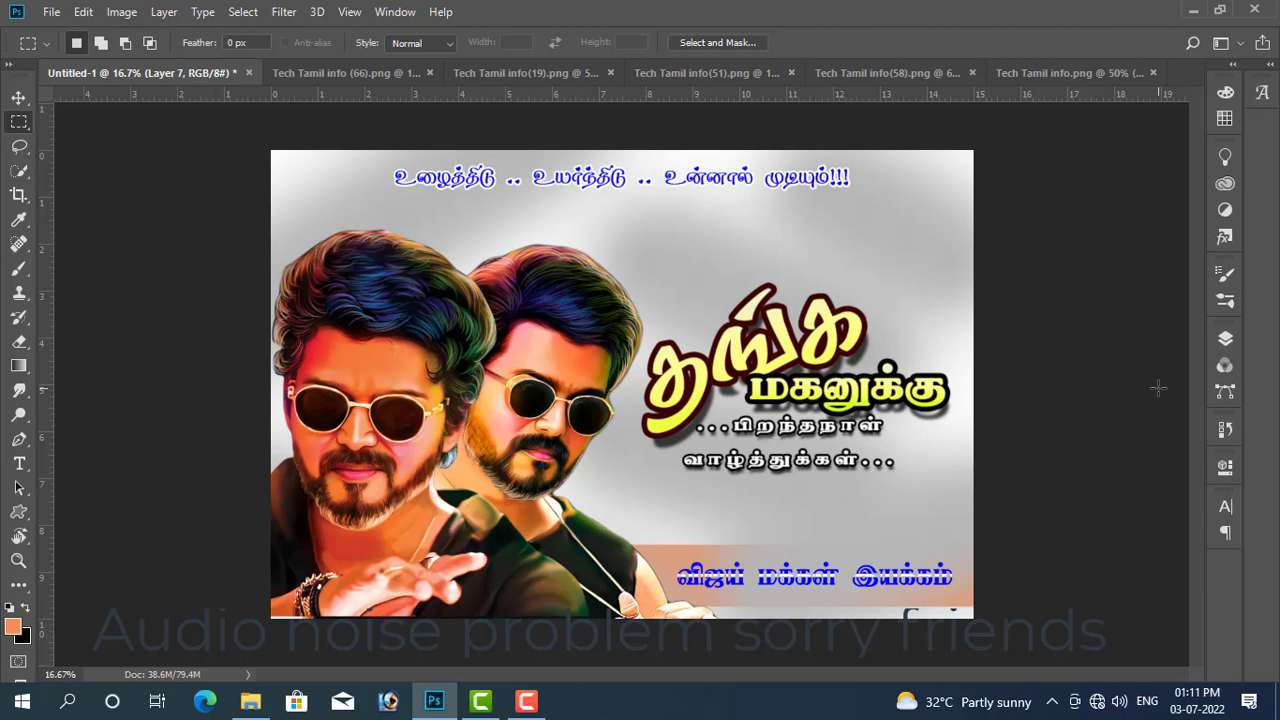
pyautogui.press('0')
pyautogui.hotkey('ctrl', 'shift', 'd')
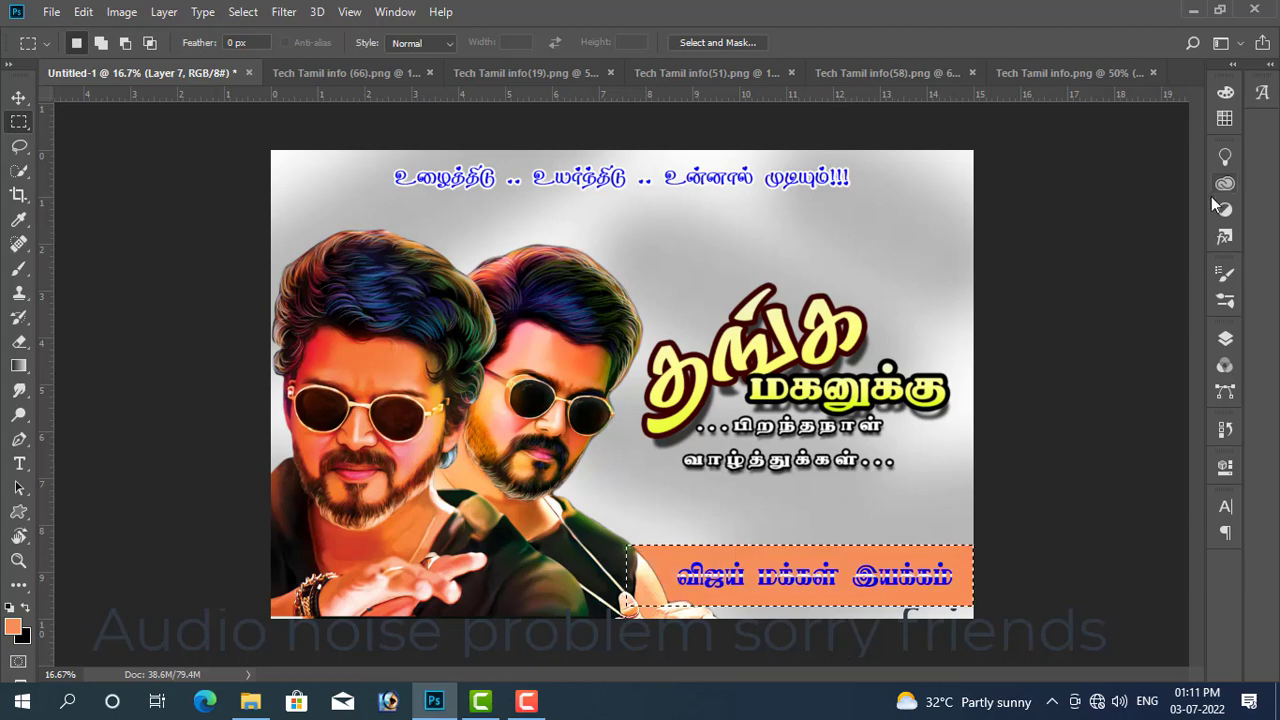
pyautogui.press('Delete')
pyautogui.click(1225, 120)
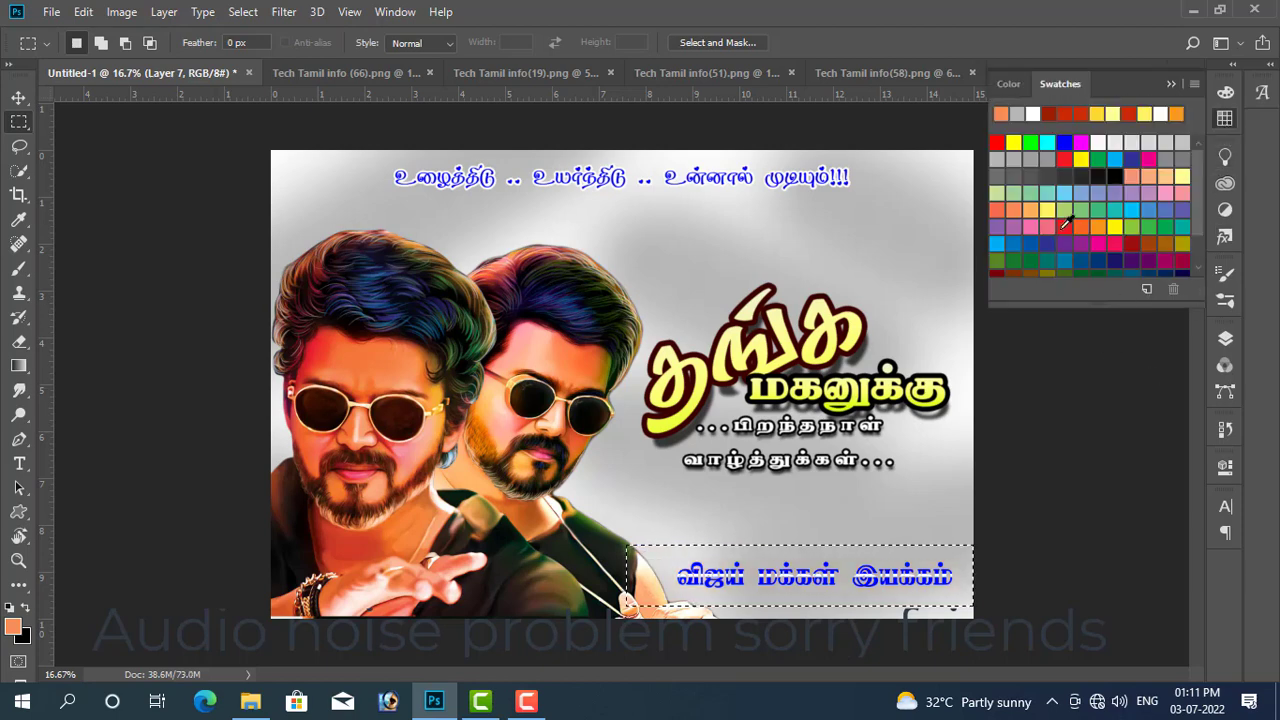
pyautogui.click(1174, 112)
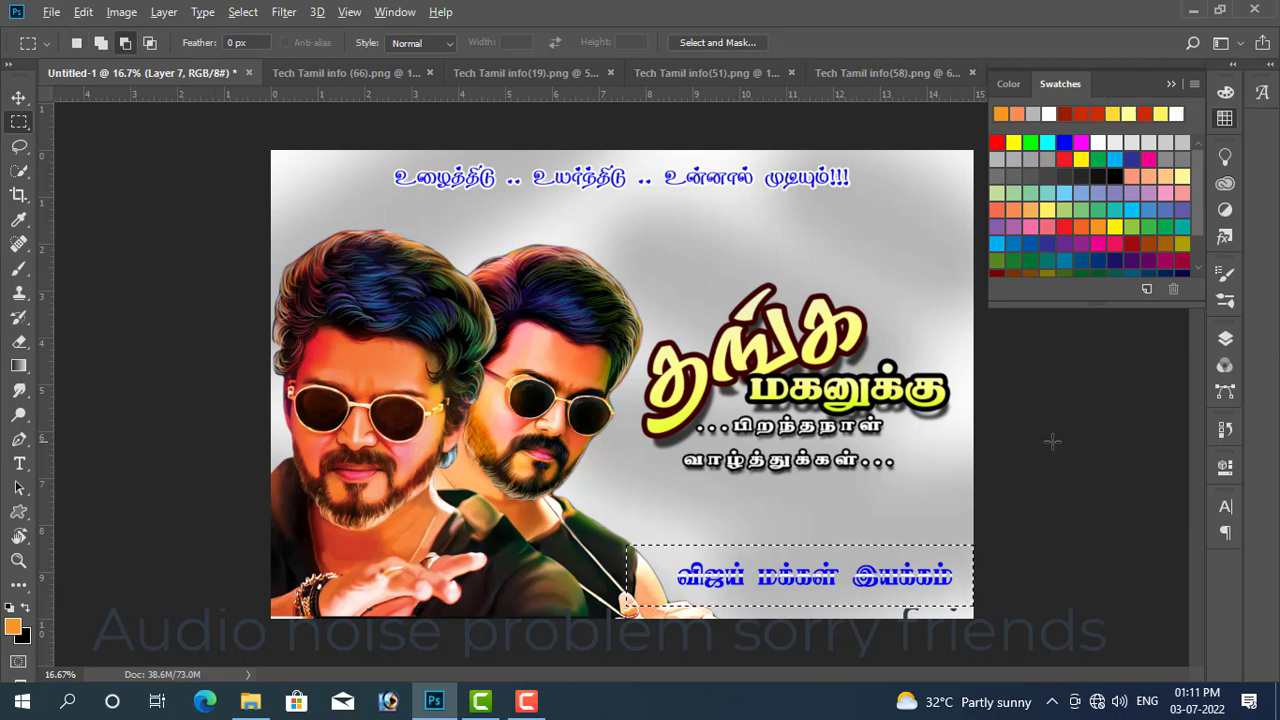
pyautogui.hotkey('alt', 'BackSpace')
pyautogui.hotkey('ctrl', 's')
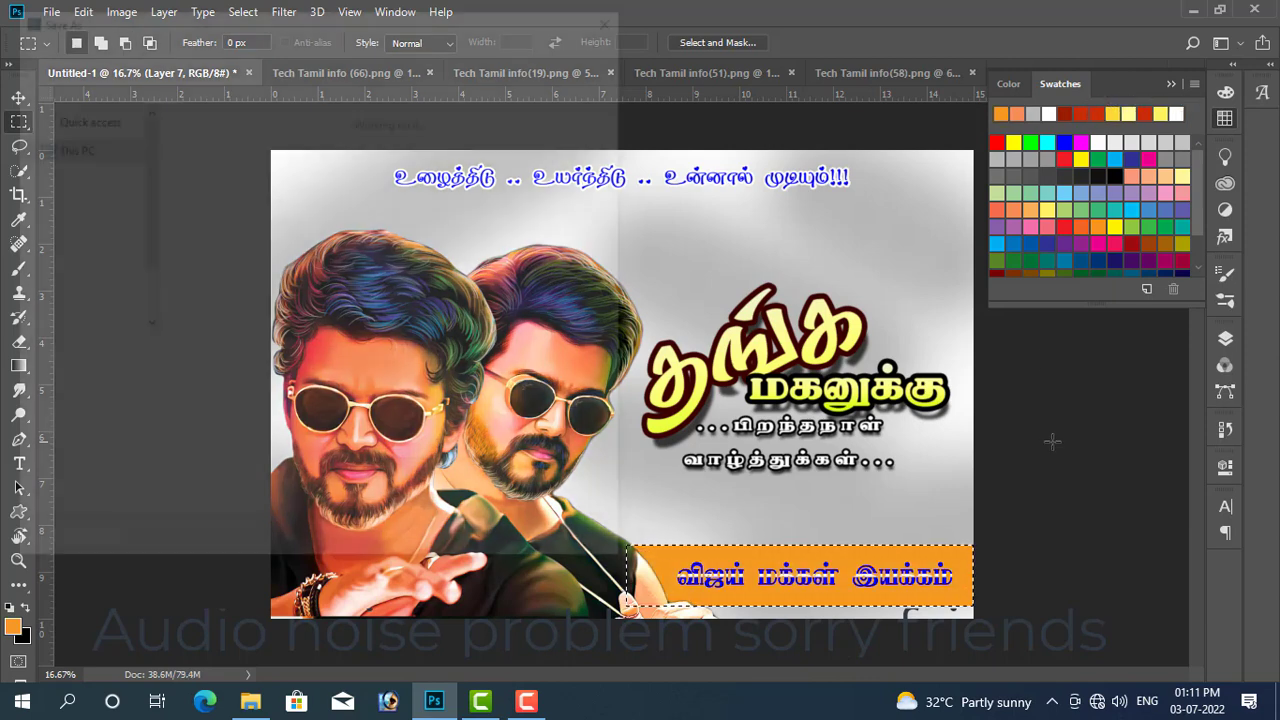
pyautogui.press('Escape')
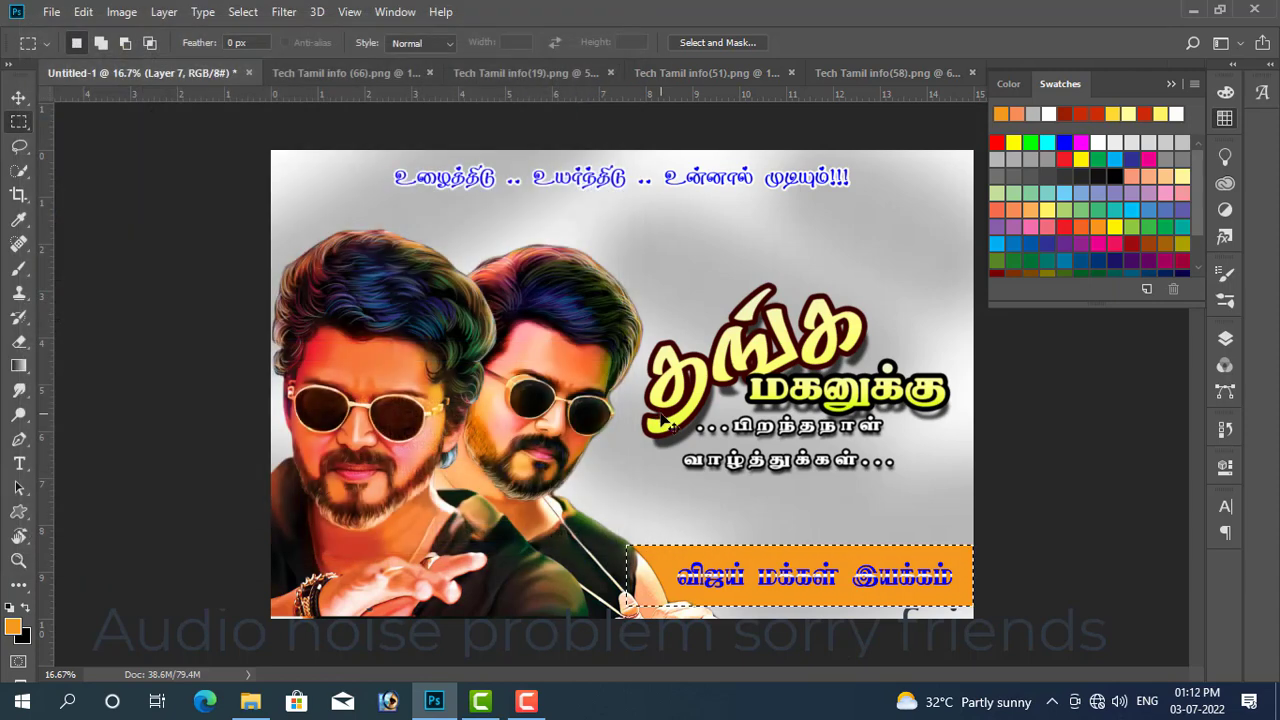
pyautogui.hotkey('ctrl', 'd')
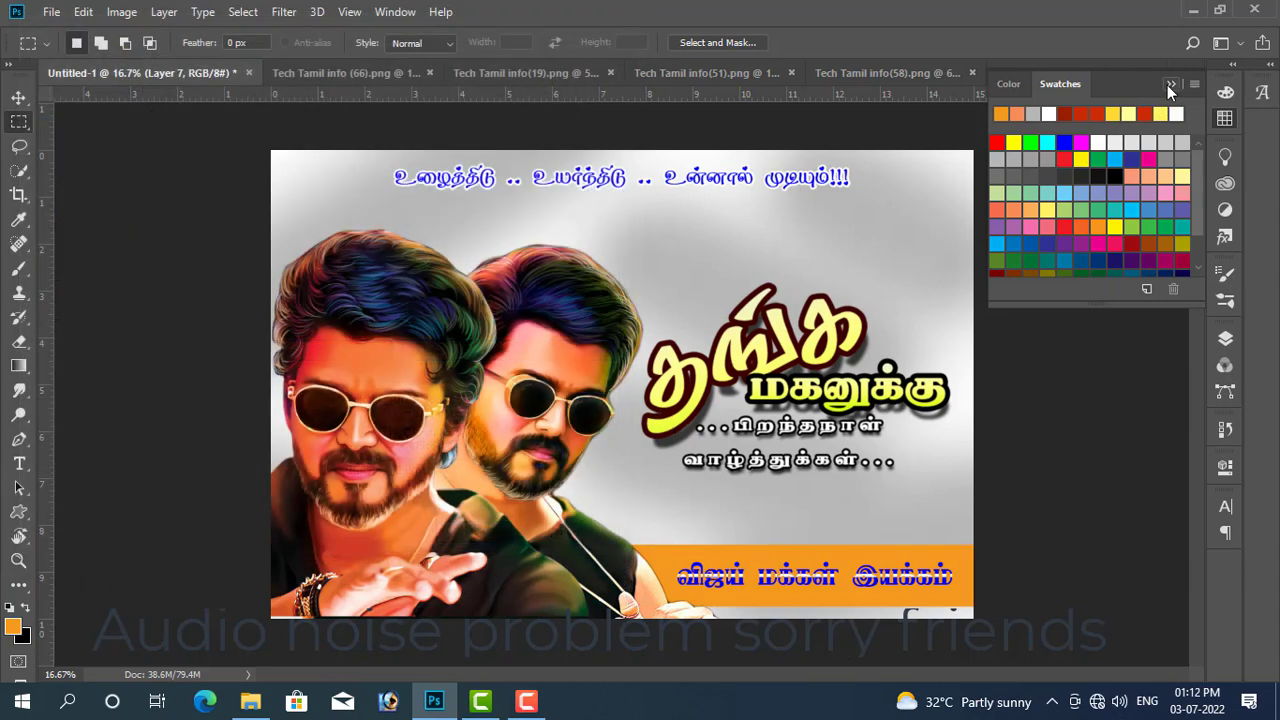
pyautogui.click(1170, 84)
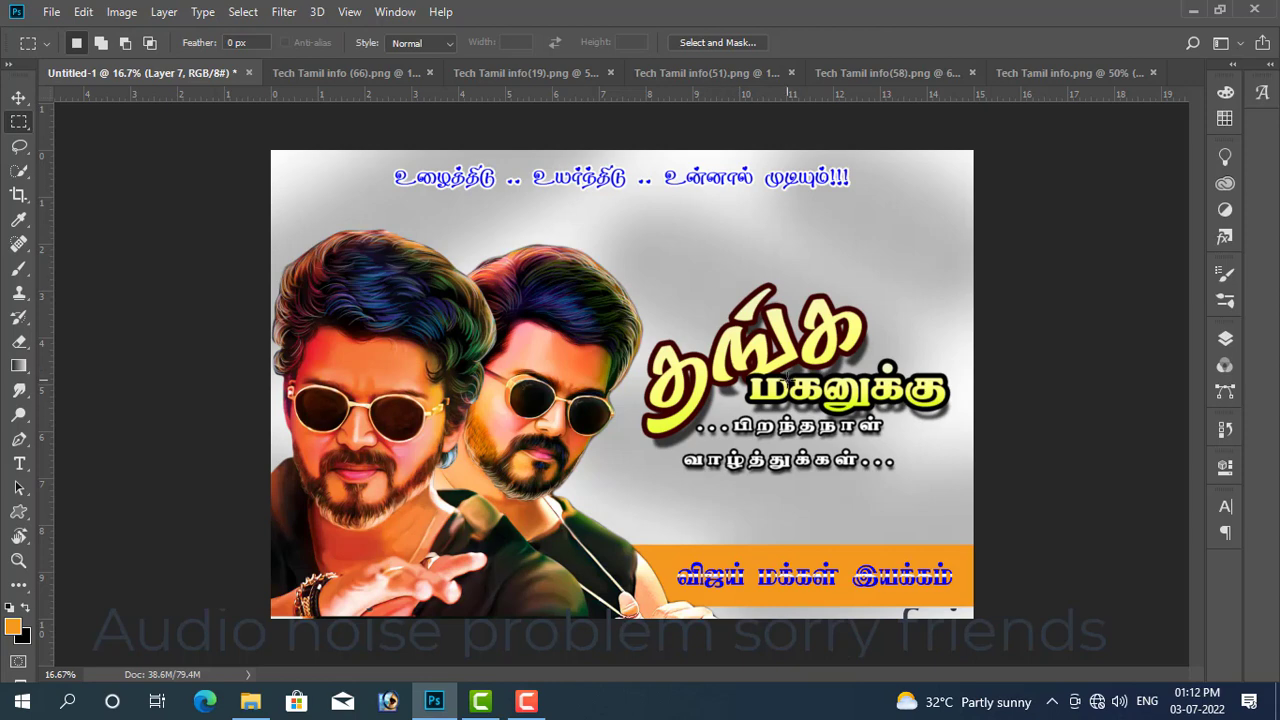
pyautogui.press('v')
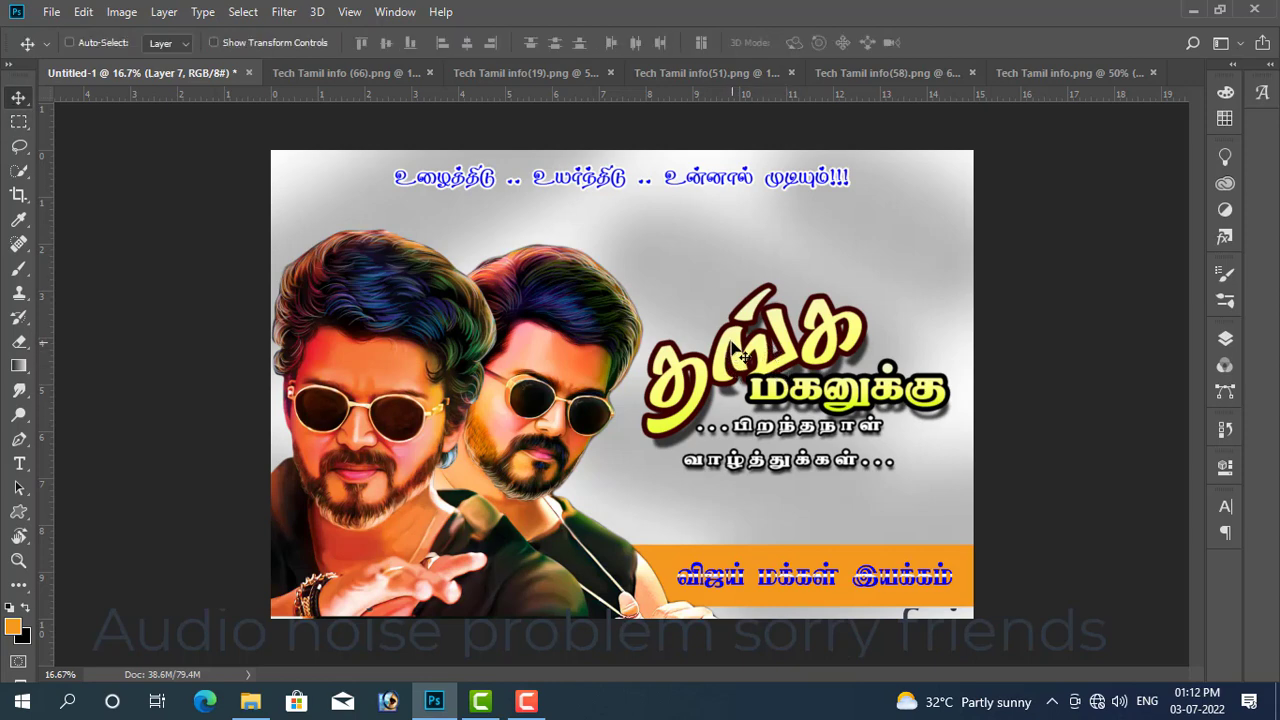
# Step: Shrink the yellow birthday title slightly and move it a little lower
pyautogui.keyDown('ctrl'); pyautogui.click(740, 350); pyautogui.keyUp('ctrl')
pyautogui.hotkey('ctrl', 't')
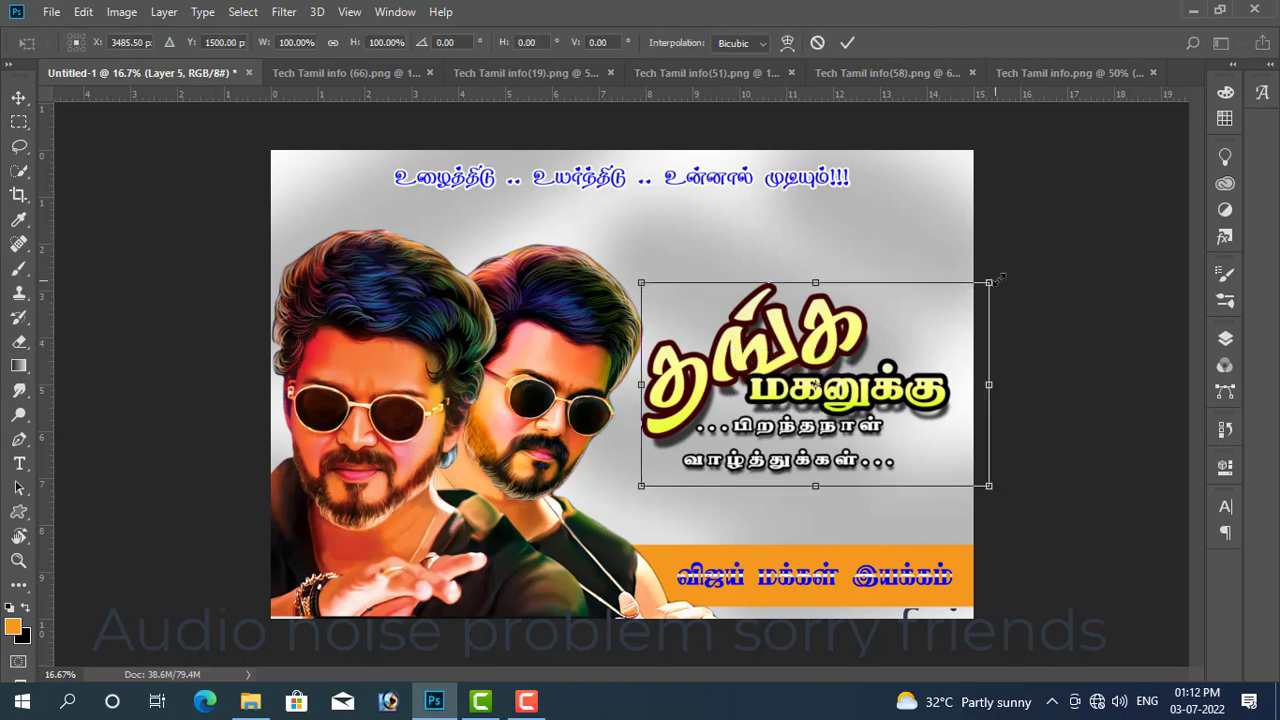
pyautogui.moveTo(989, 283)
pyautogui.mouseDown()
pyautogui.moveTo(962, 286)
pyautogui.moveTo(970, 274)
pyautogui.mouseUp()
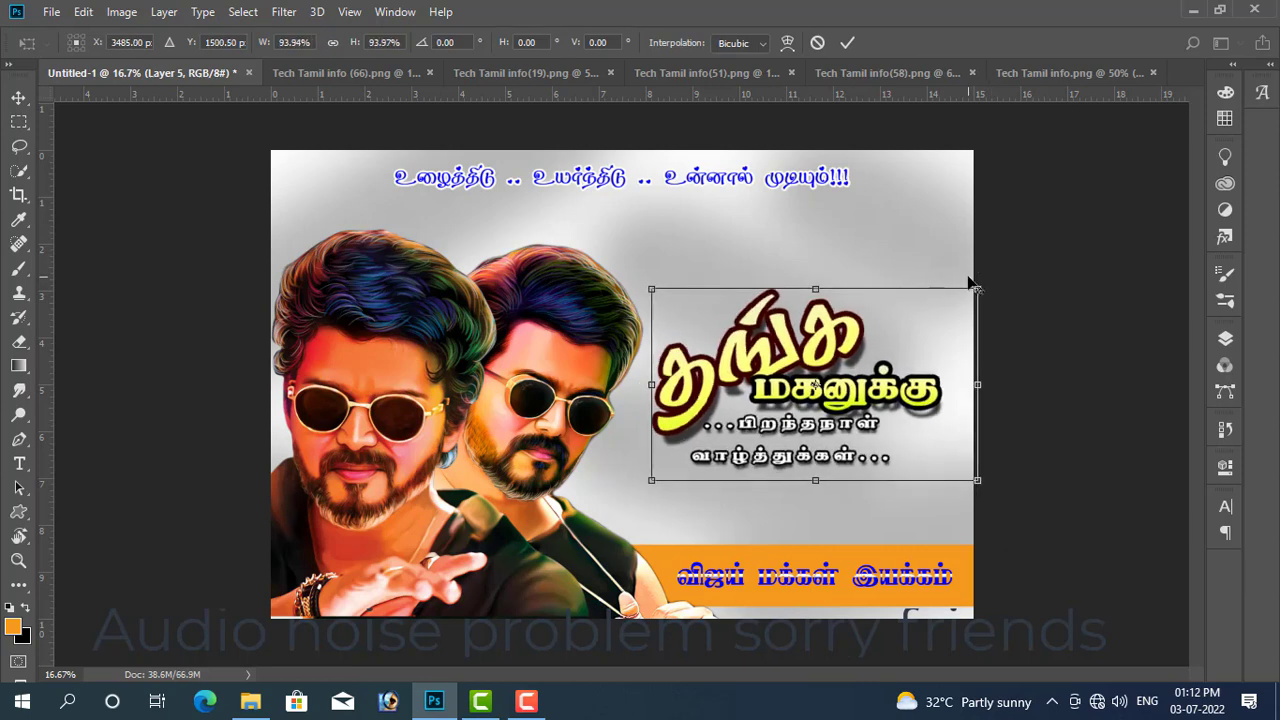
pyautogui.press('Return')
pyautogui.moveTo(838, 385)
pyautogui.mouseDown()
pyautogui.moveTo(846, 442)
pyautogui.moveTo(846, 428)
pyautogui.mouseUp()
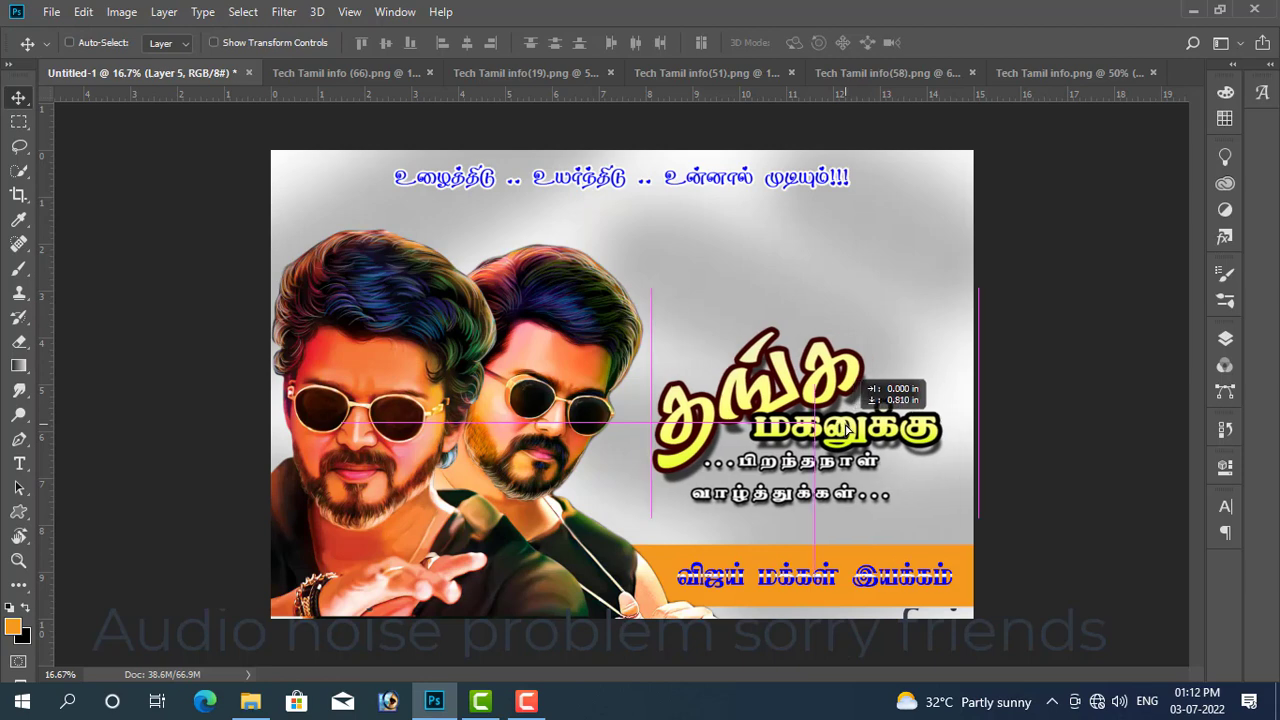
# Step: Rescale the title to about 62% and reposition it on the right above the orange banner
pyautogui.press('ctrl')
pyautogui.hotkey('ctrl', 't')
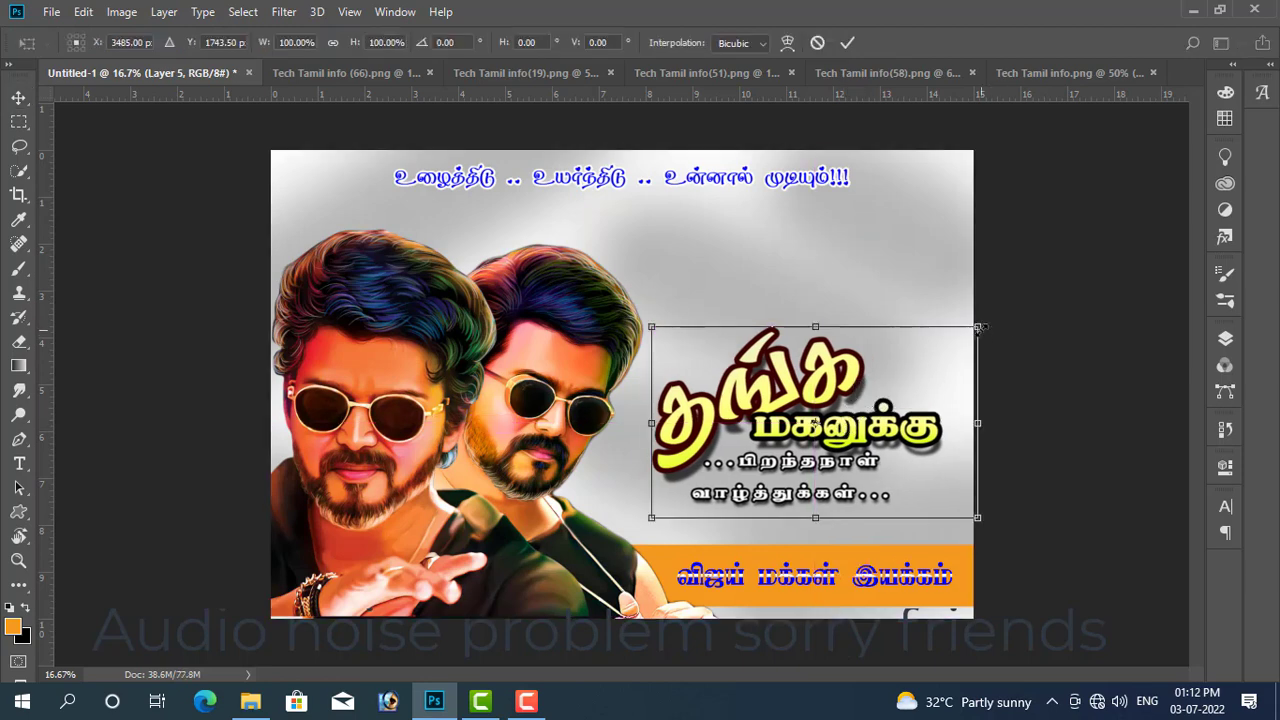
pyautogui.moveTo(979, 327); pyautogui.dragTo(917, 362)
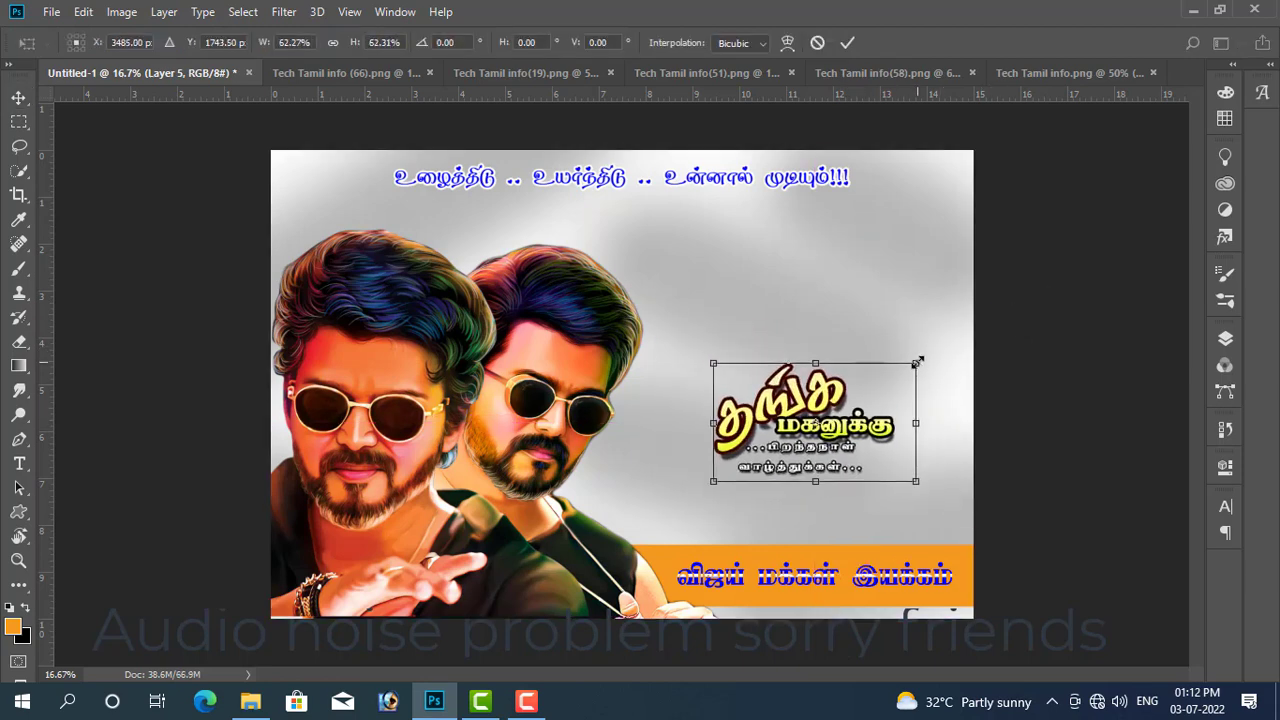
pyautogui.press('Return')
pyautogui.moveTo(820, 415); pyautogui.dragTo(795, 363)
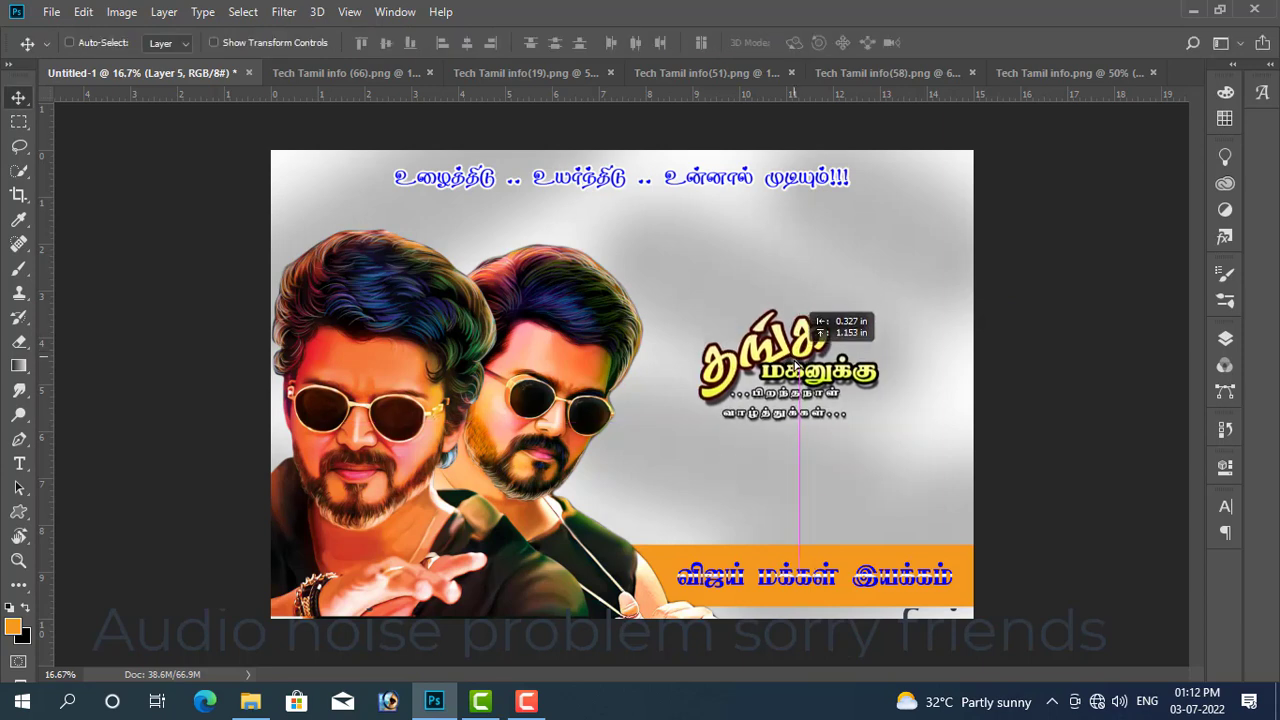
pyautogui.hotkey('ctrl', 't')
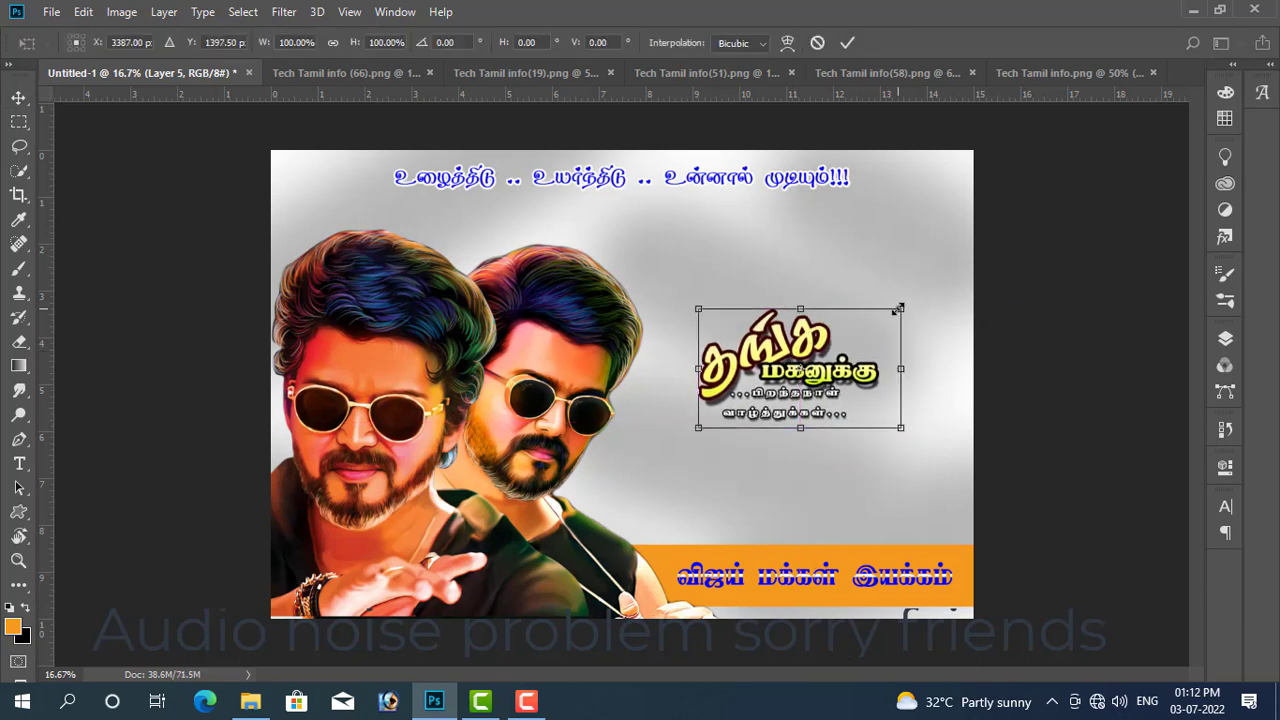
pyautogui.moveTo(898, 309); pyautogui.dragTo(934, 289)
pyautogui.press('Return')
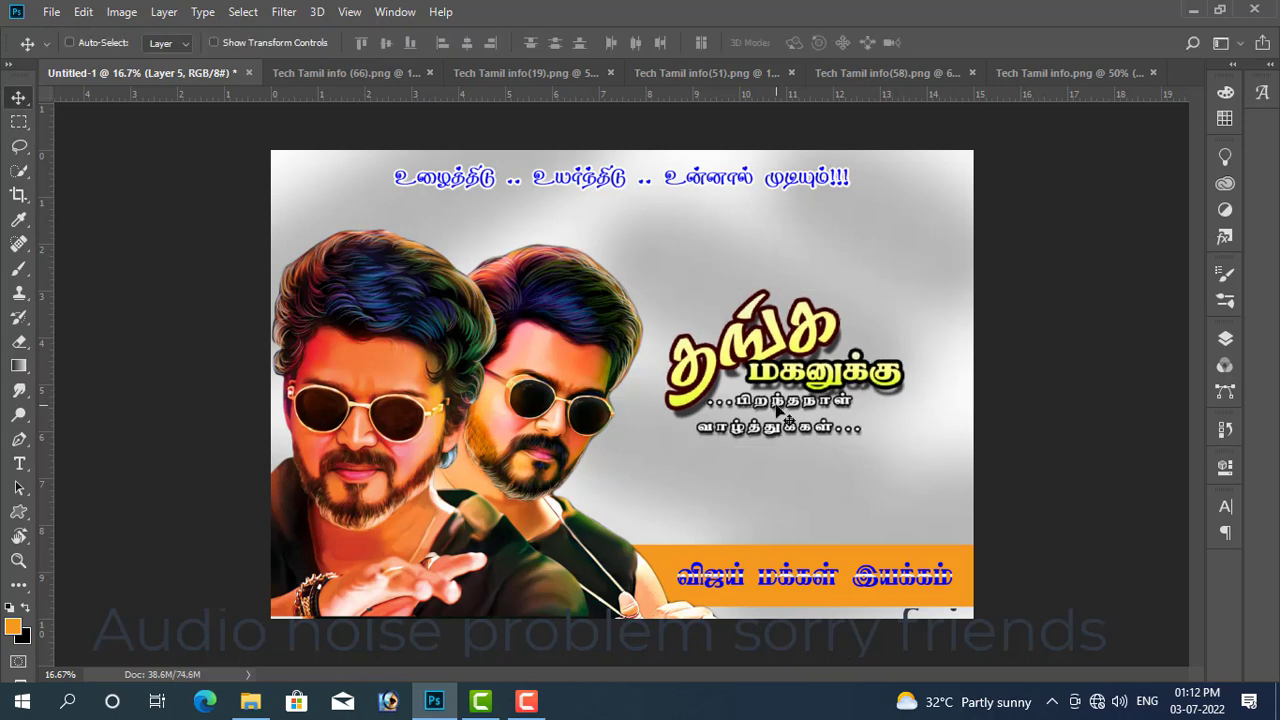
pyautogui.moveTo(446, 521); pyautogui.dragTo(463, 495)
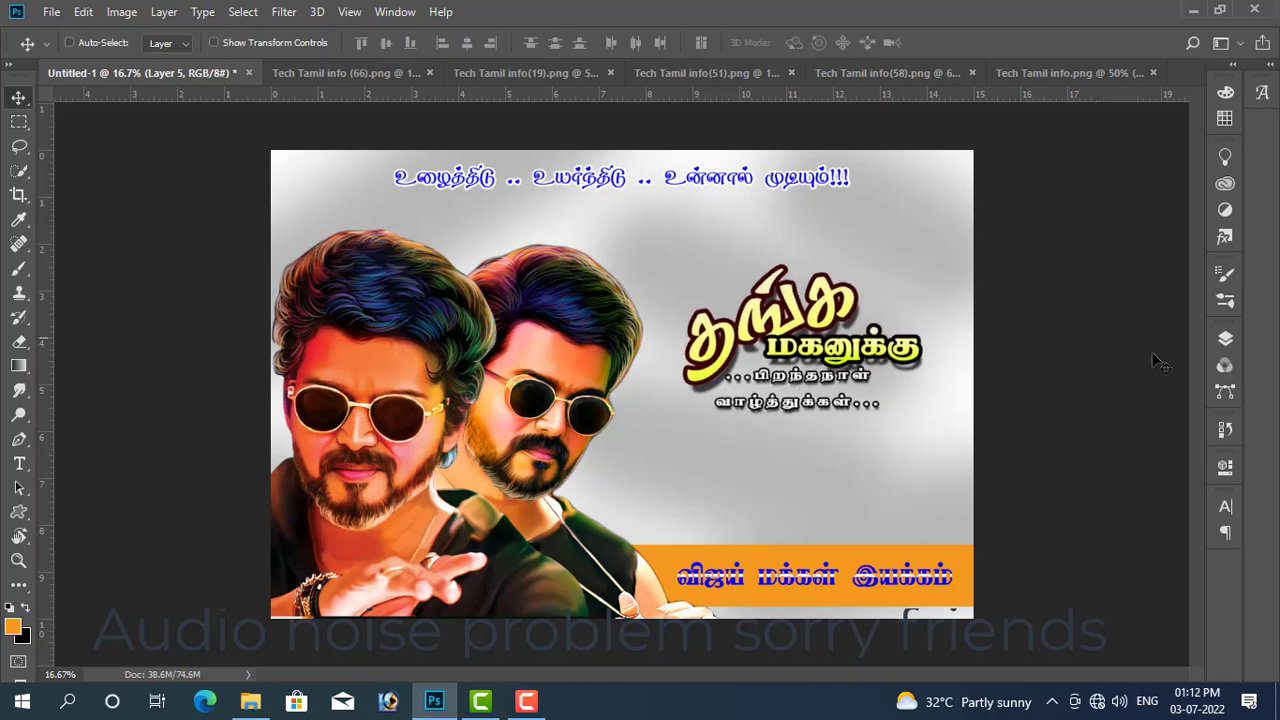
pyautogui.click(1224, 118)
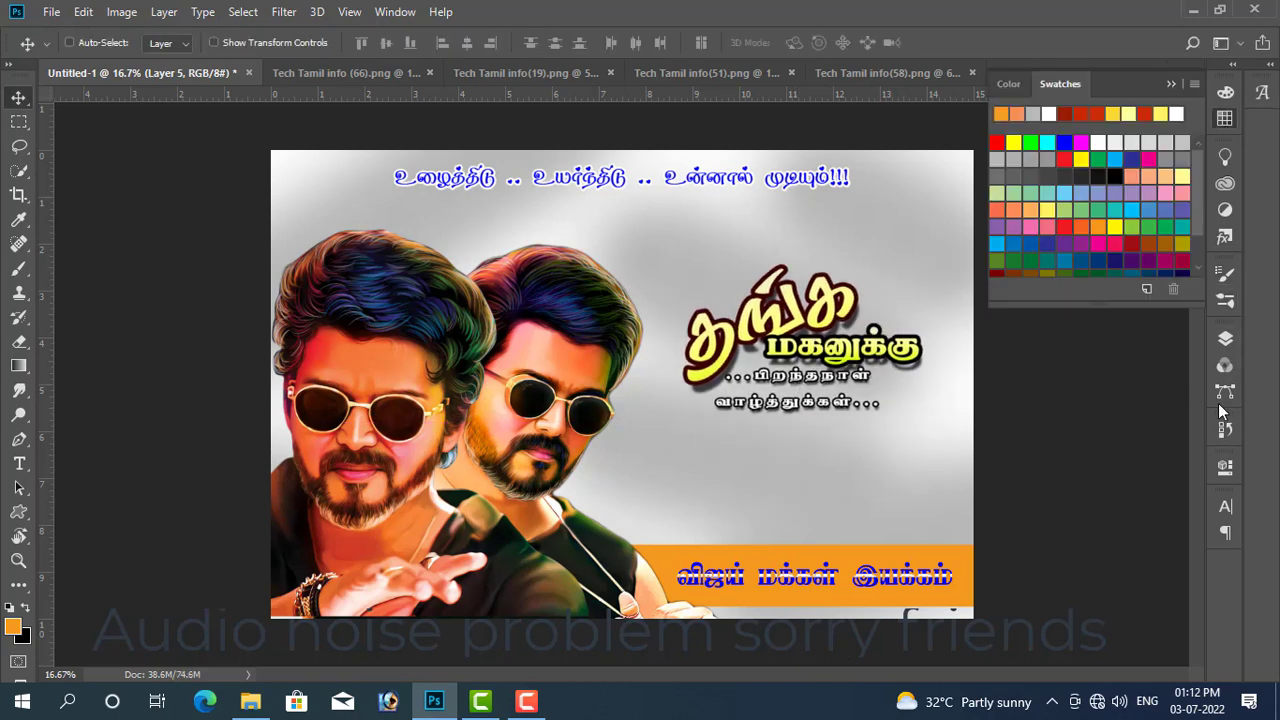
# Step: On a new layer above Layer 1, paint a soft yellow glow behind the heads
pyautogui.click(1225, 338)
pyautogui.click(1115, 600)
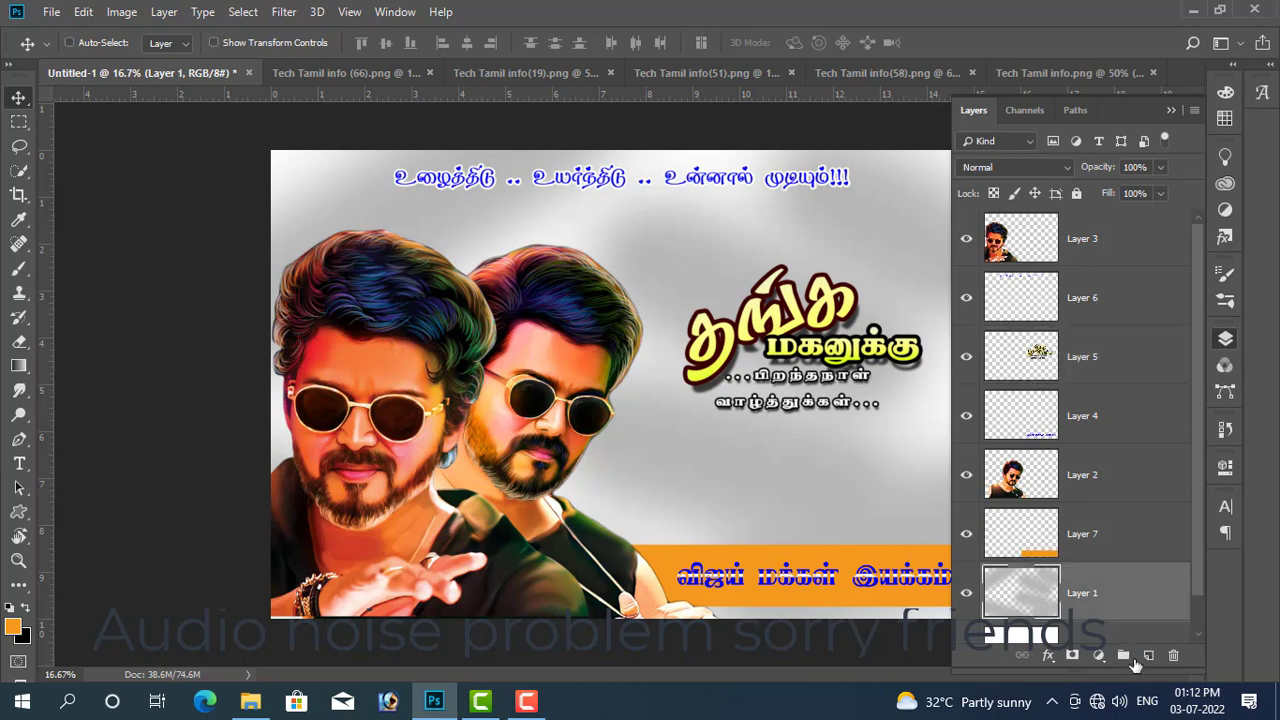
pyautogui.click(1148, 655)
pyautogui.click(1224, 118)
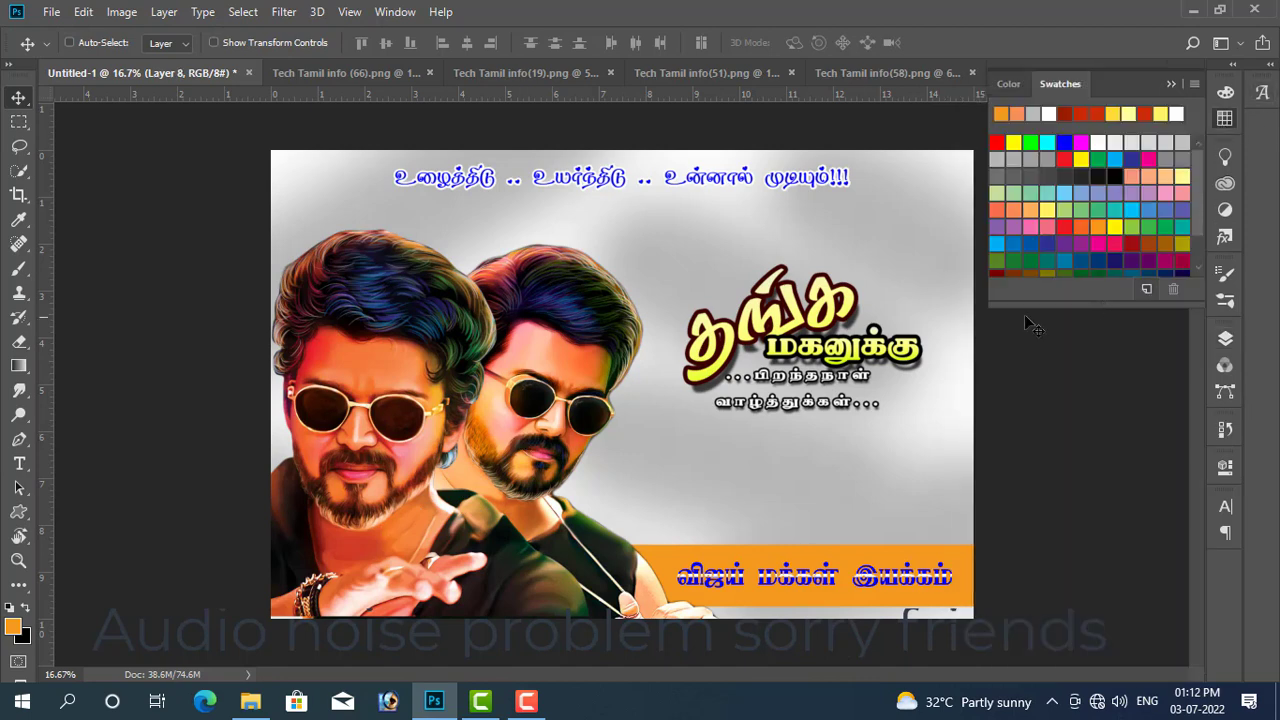
pyautogui.click(1012, 145)
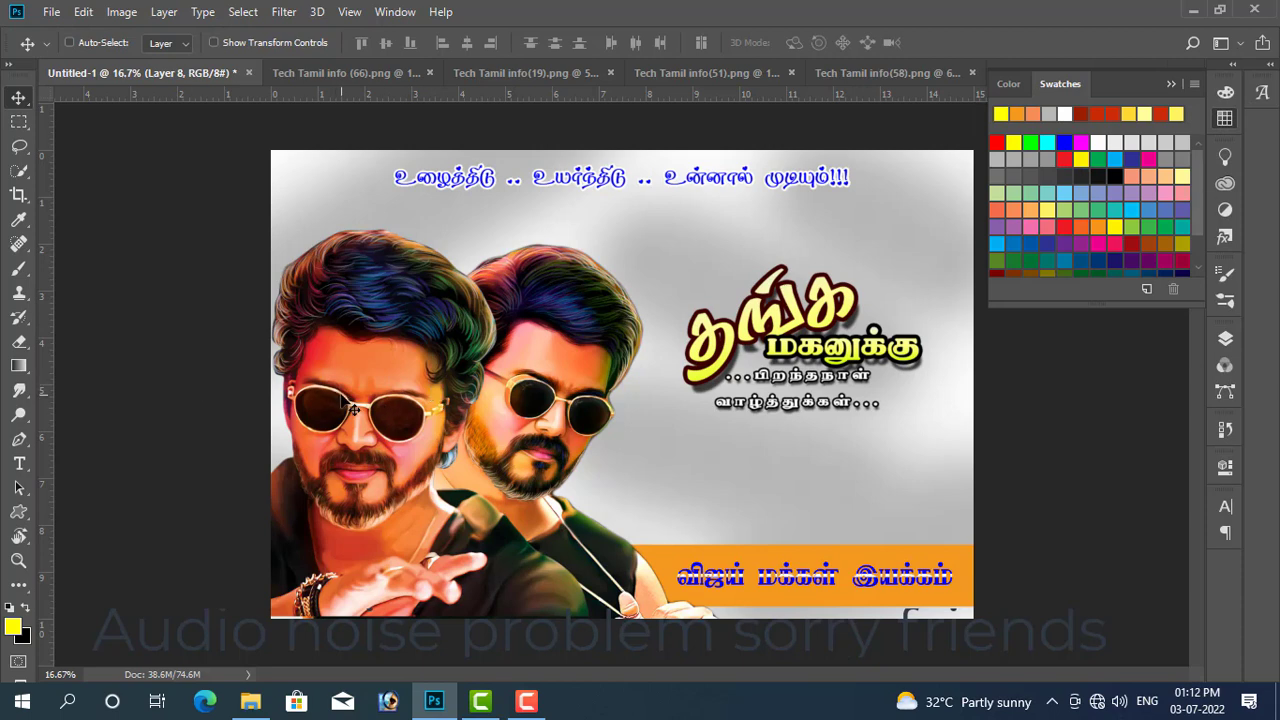
pyautogui.press('b')
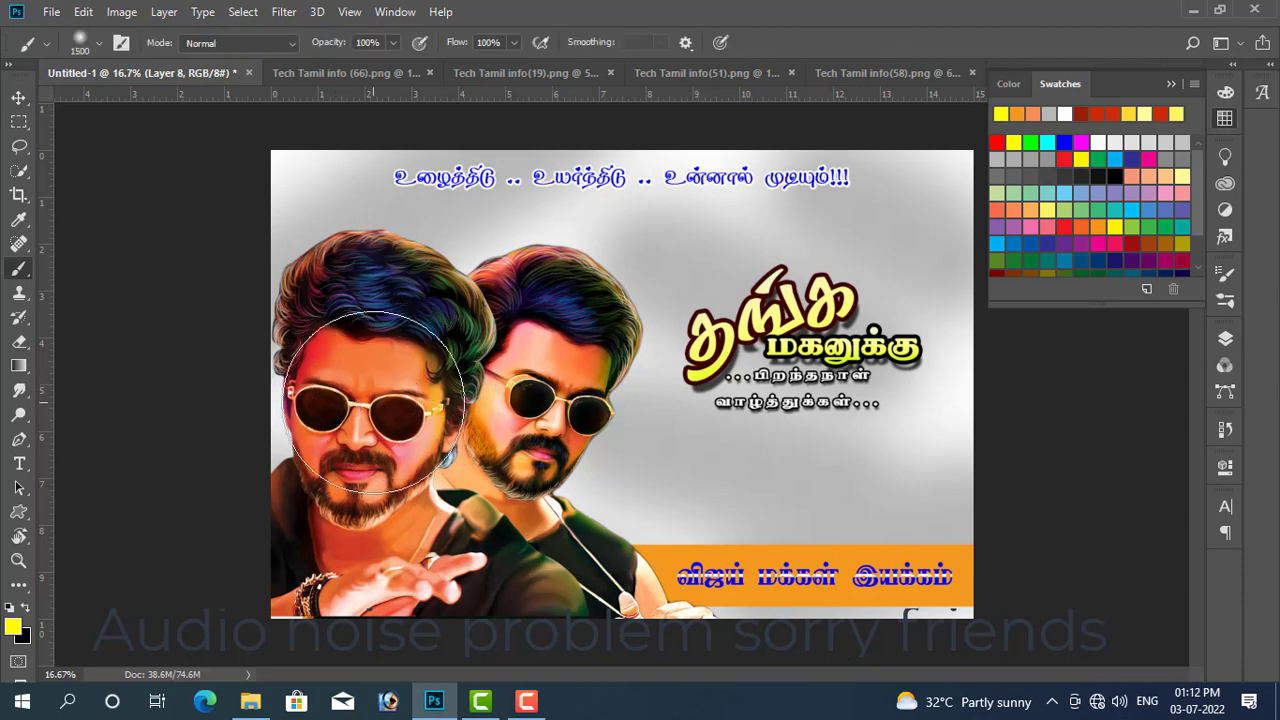
pyautogui.moveTo(530, 285); pyautogui.dragTo(575, 455)
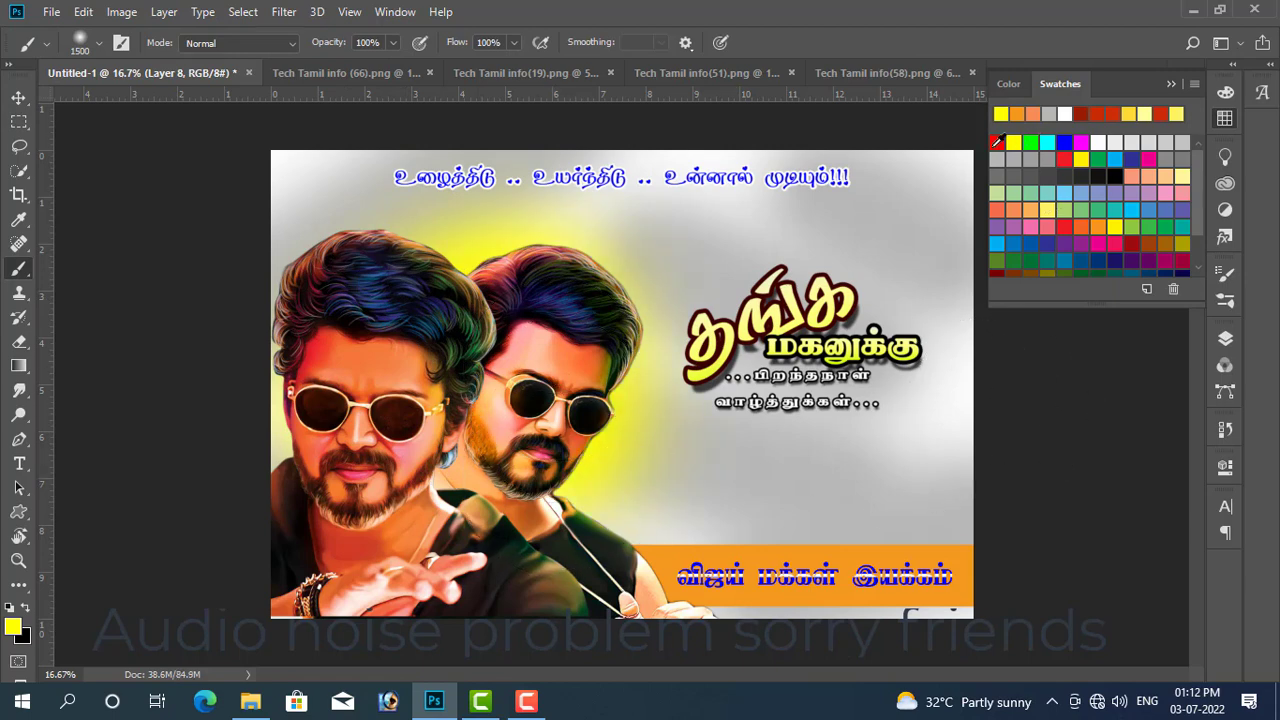
# Step: Add reddish and pinkish magenta glows around and behind the portrait heads
pyautogui.click(997, 142)
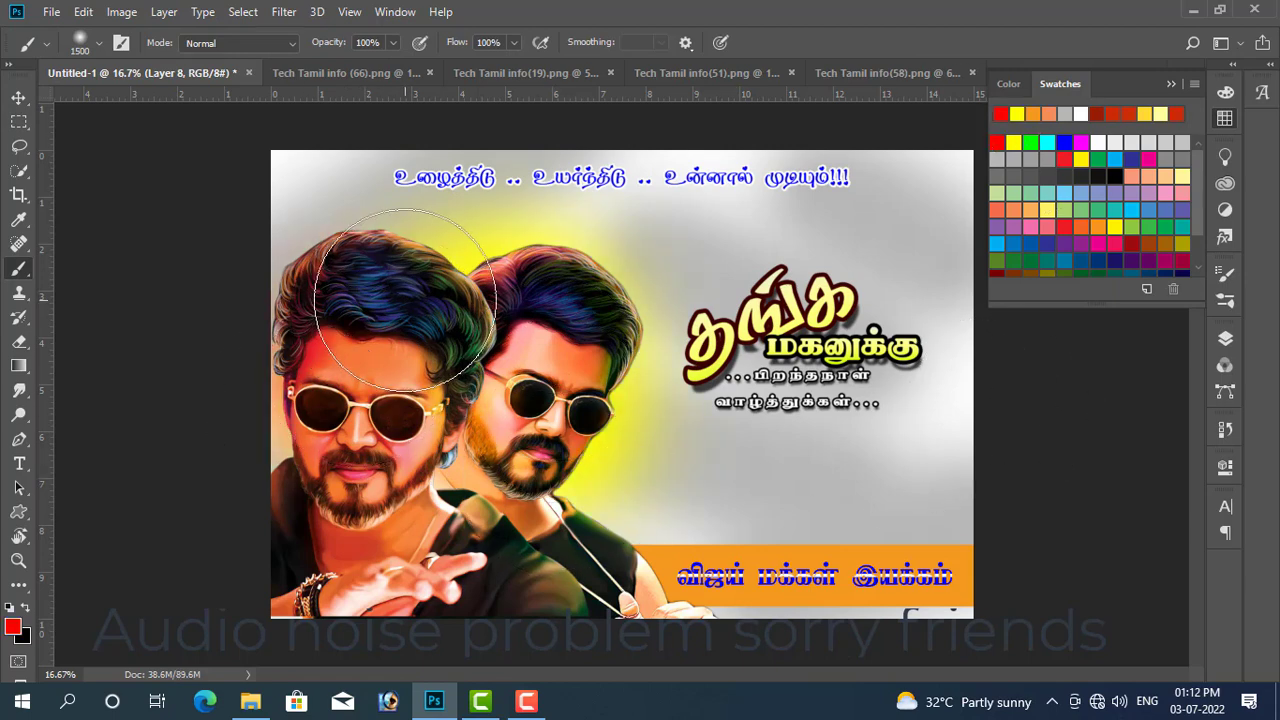
pyautogui.moveTo(405, 300); pyautogui.dragTo(550, 375)
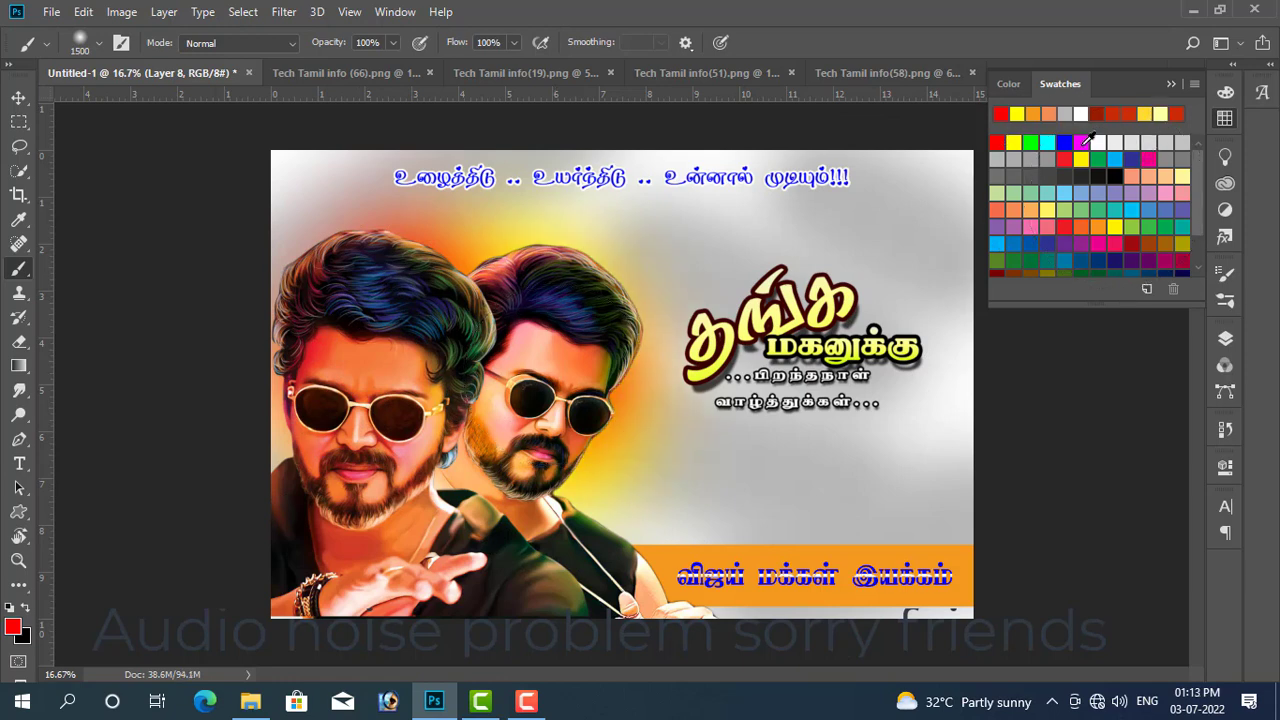
pyautogui.click(1086, 140)
pyautogui.moveTo(540, 290); pyautogui.dragTo(350, 318)
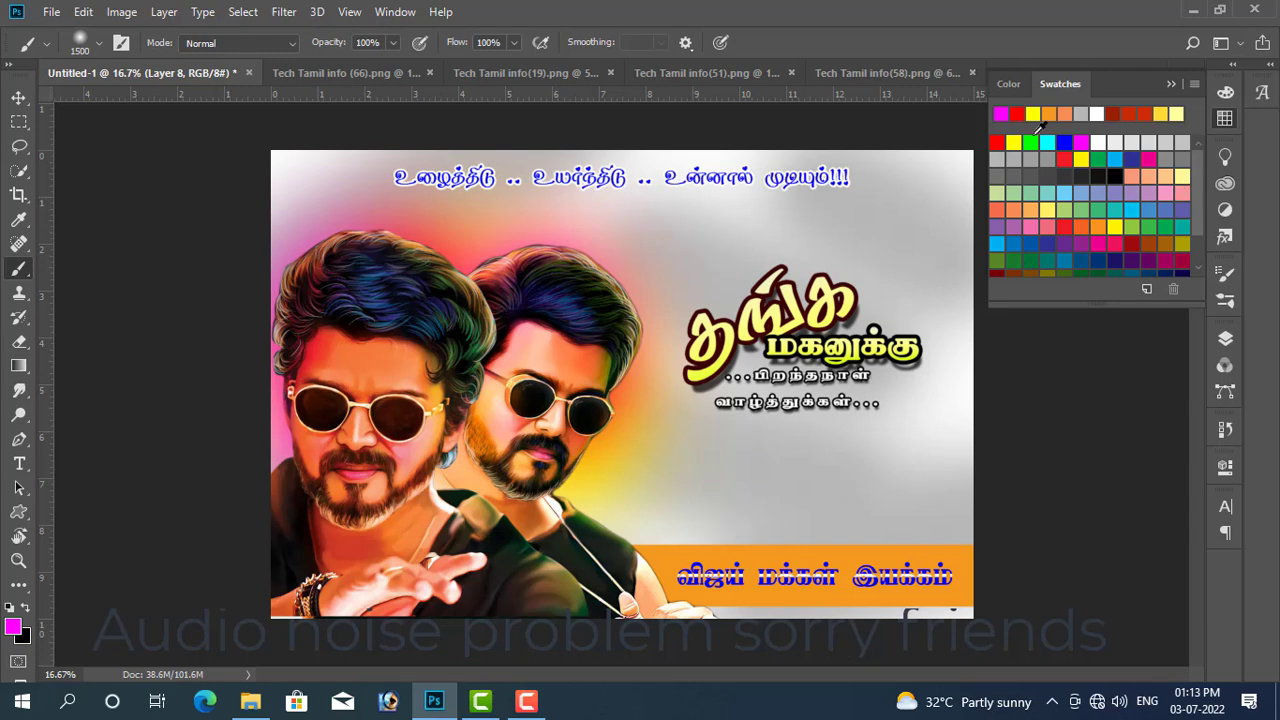
# Step: Dab soft yellow glows on the background and a cyan glow at the top-right
pyautogui.click(1012, 142)
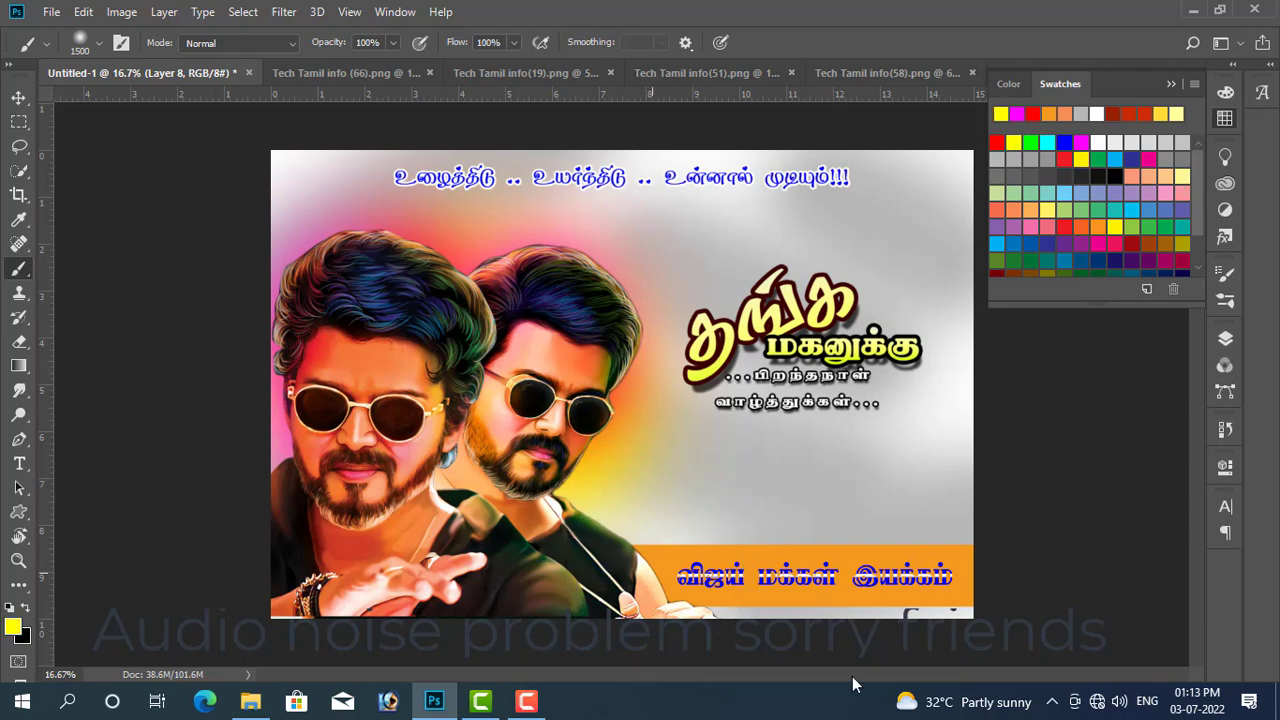
pyautogui.click(675, 500)
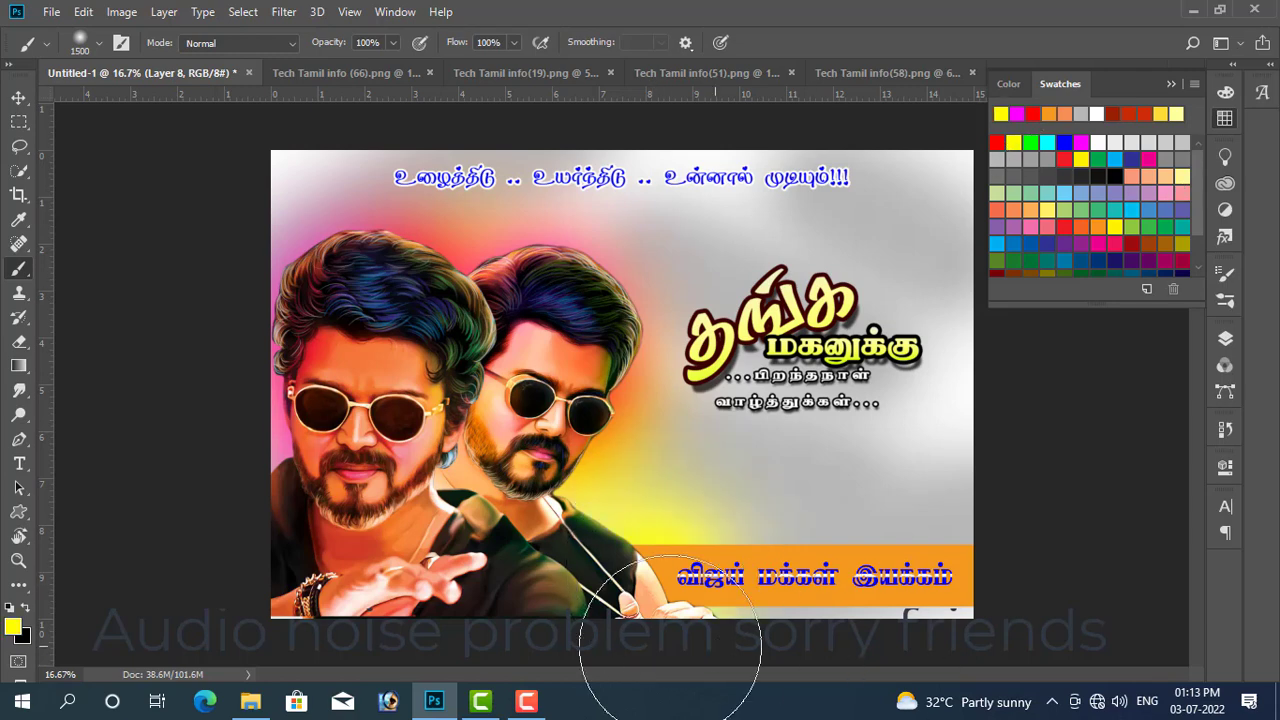
pyautogui.click(955, 275)
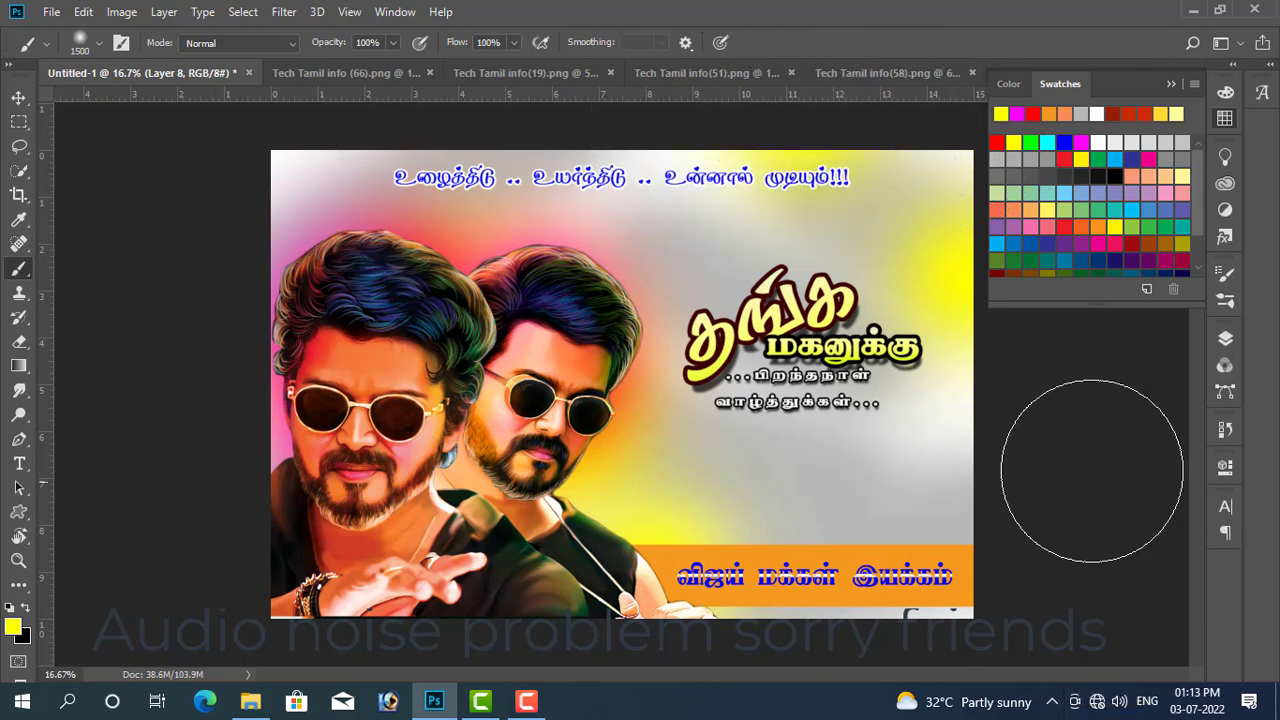
pyautogui.click(1062, 137)
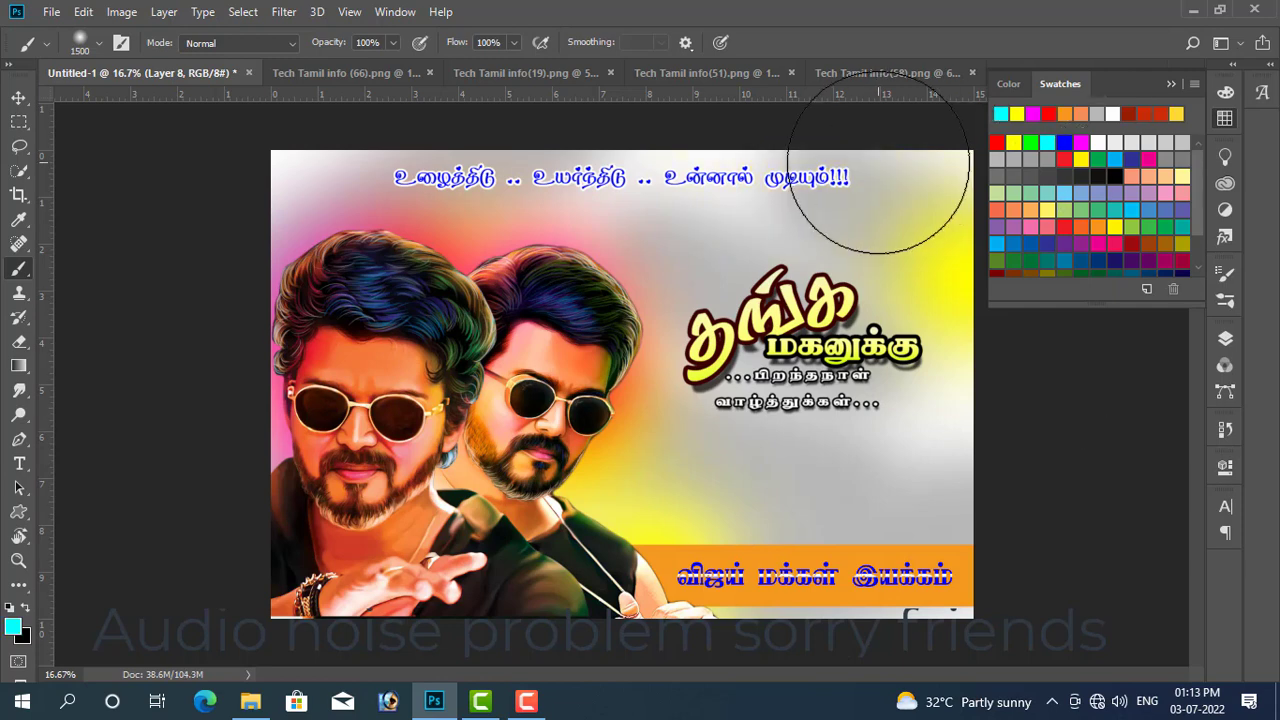
pyautogui.click(920, 175)
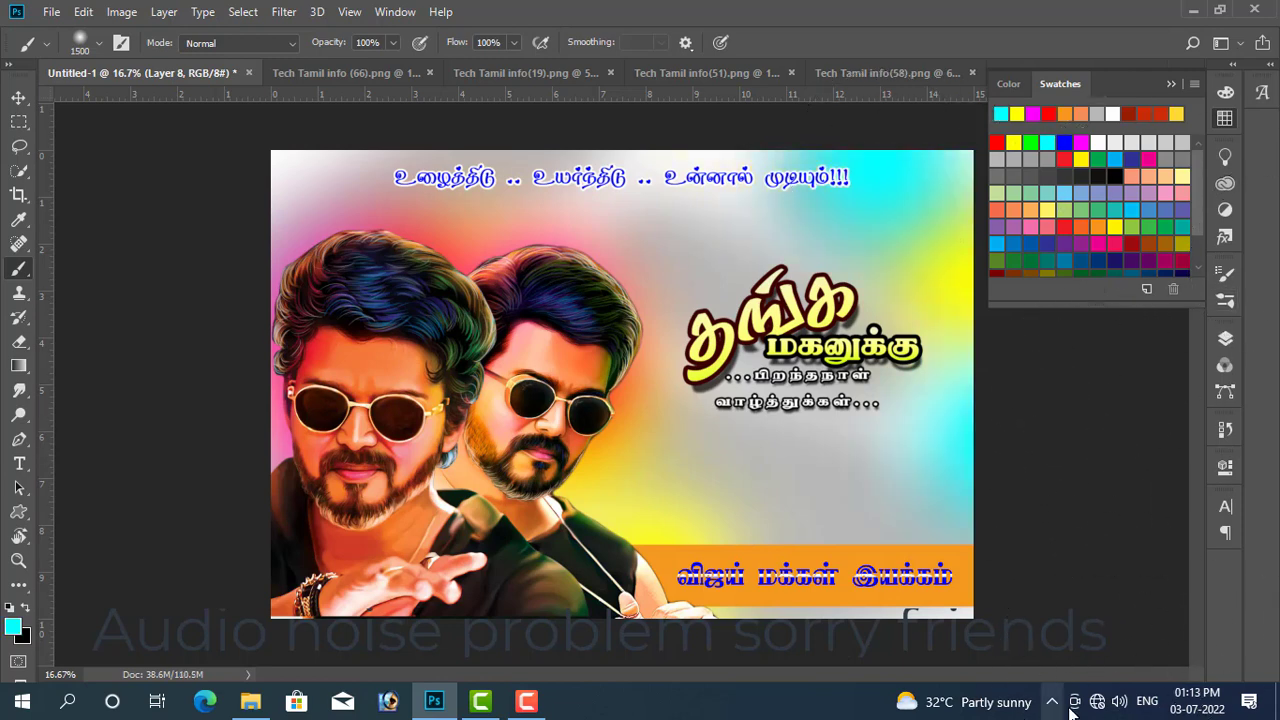
# Step: Apply a Gaussian Blur of about 240 pixels to the colourful glow layer, Layer 8
pyautogui.click(1225, 338)
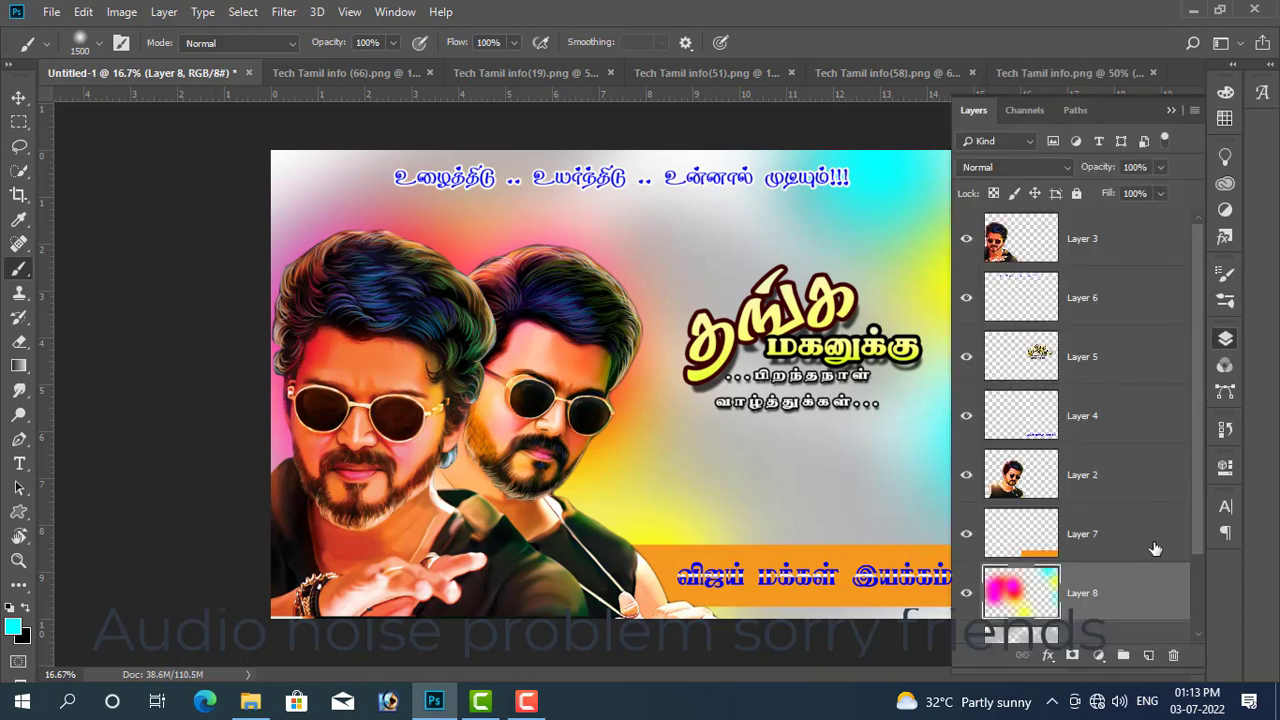
pyautogui.click(281, 13)
pyautogui.moveTo(294, 224)
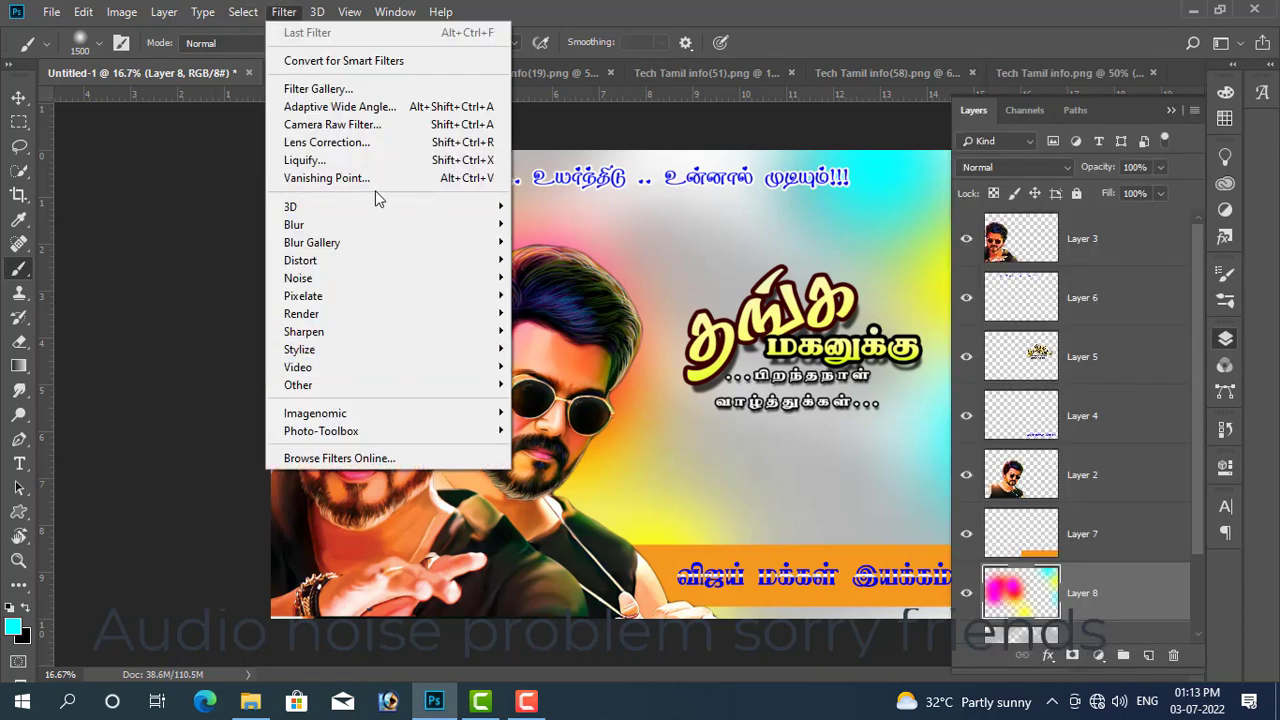
pyautogui.click(560, 296)
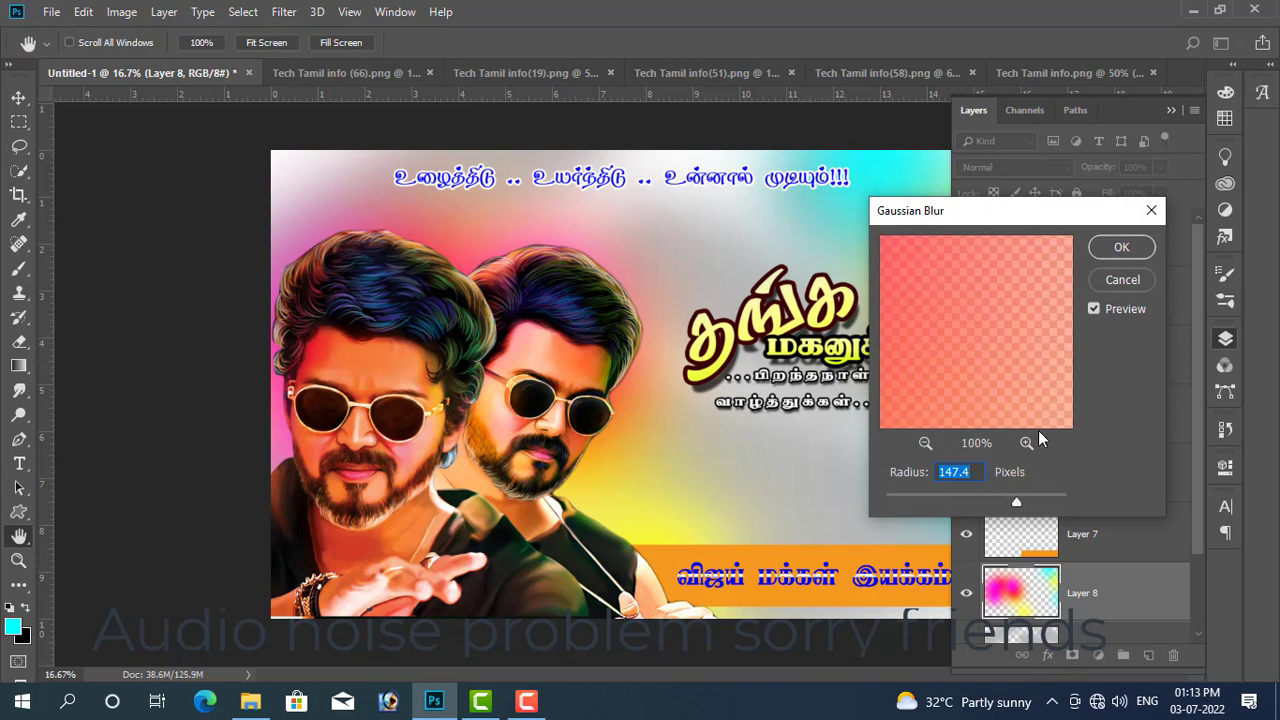
pyautogui.moveTo(1018, 505); pyautogui.dragTo(1028, 501)
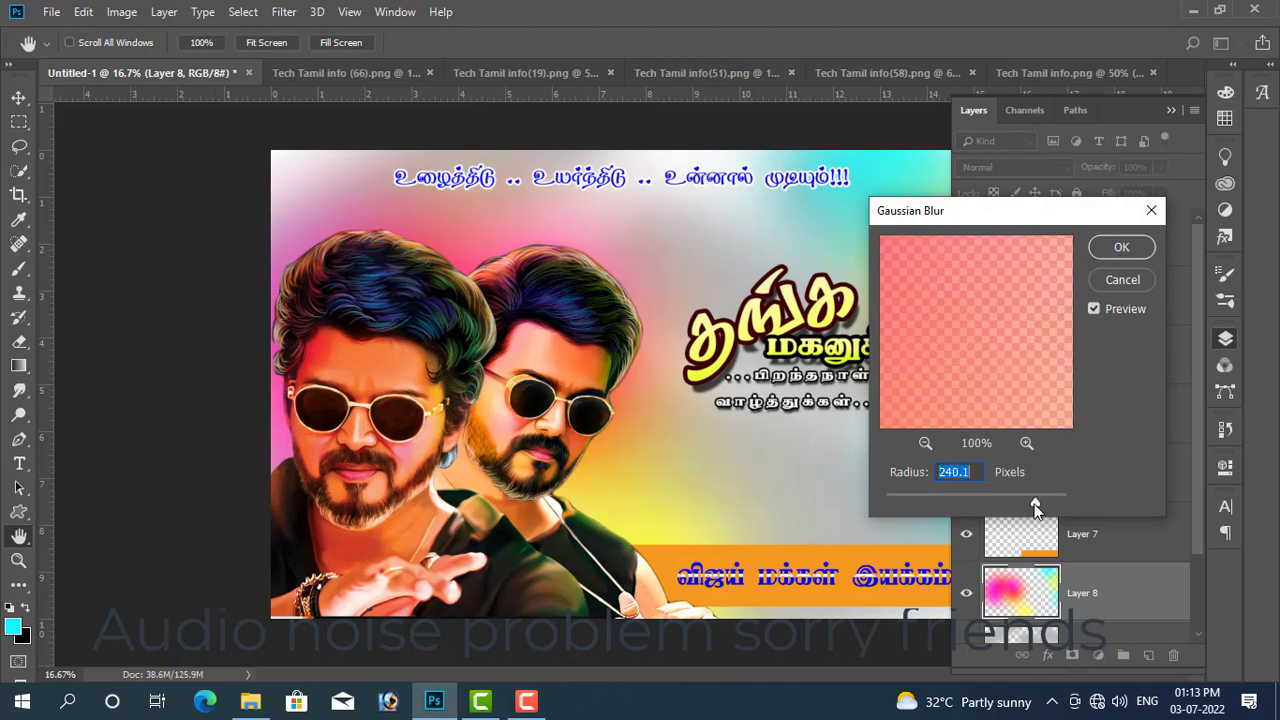
pyautogui.click(1118, 248)
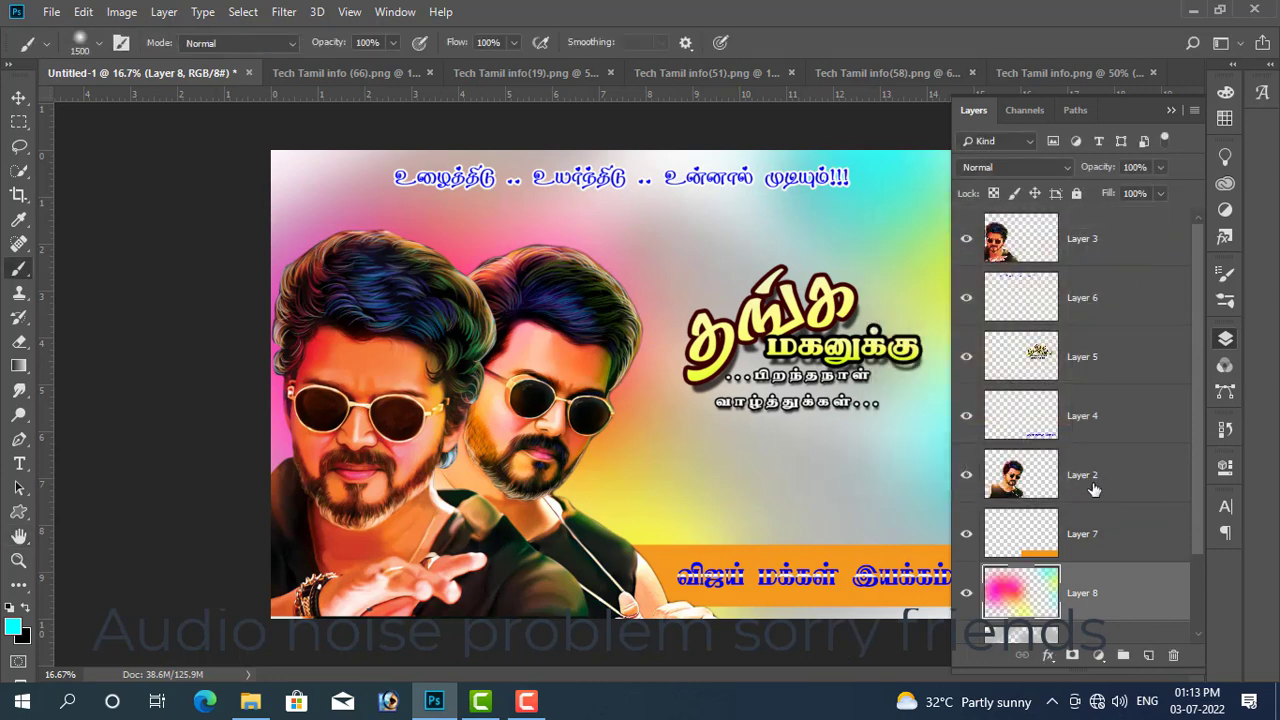
pyautogui.click(1168, 110)
# Step: Add a new empty layer above the glow and sample the banner's orange as foreground colour
pyautogui.press('m')
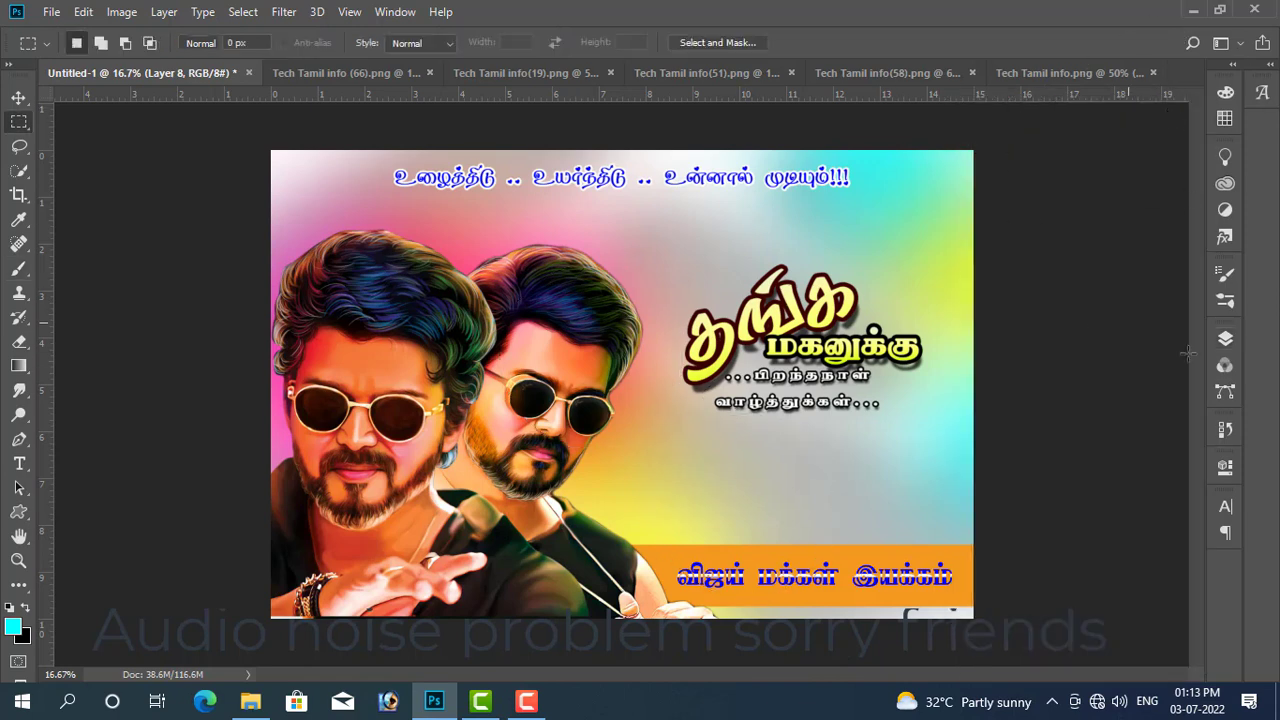
pyautogui.click(1225, 340)
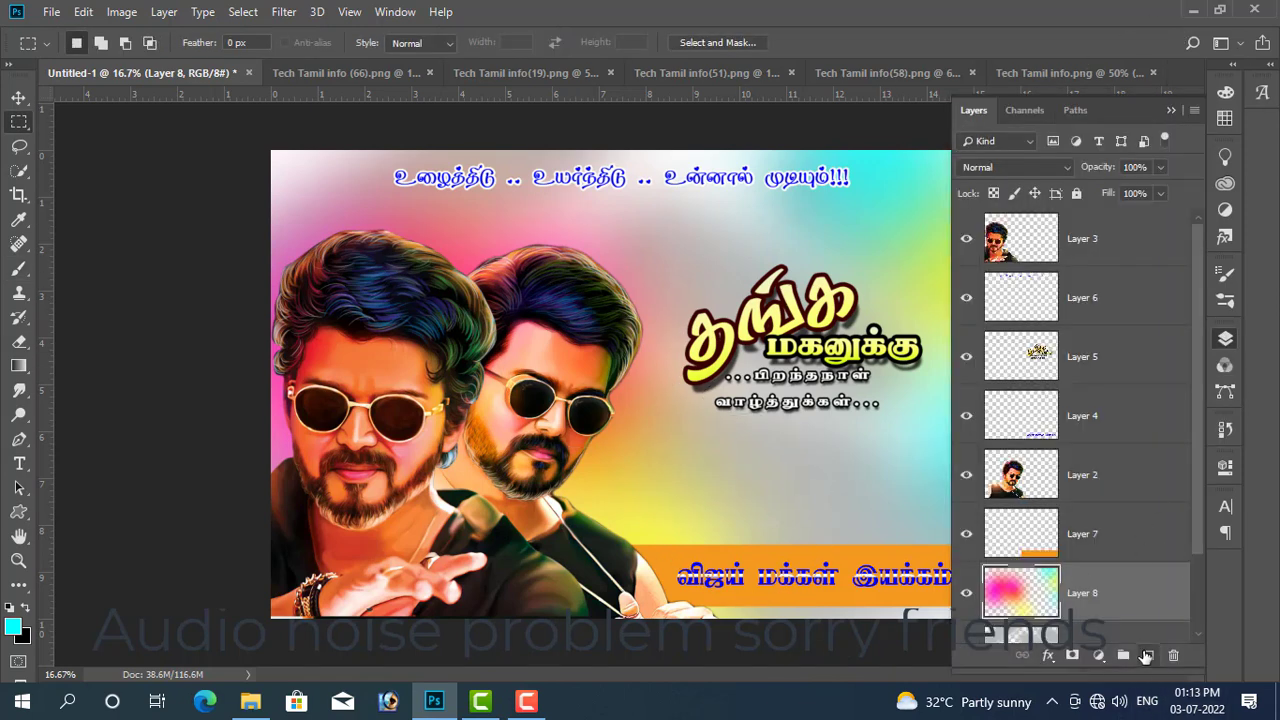
pyautogui.click(1147, 655)
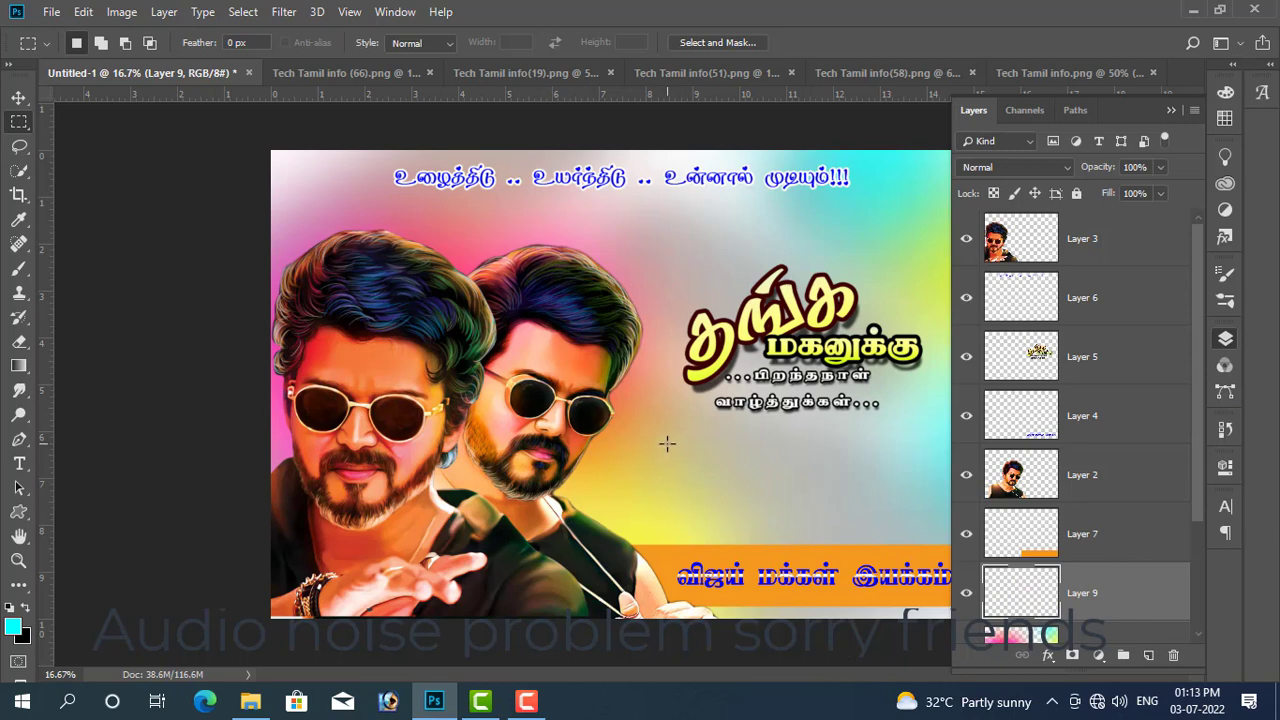
pyautogui.click(1170, 112)
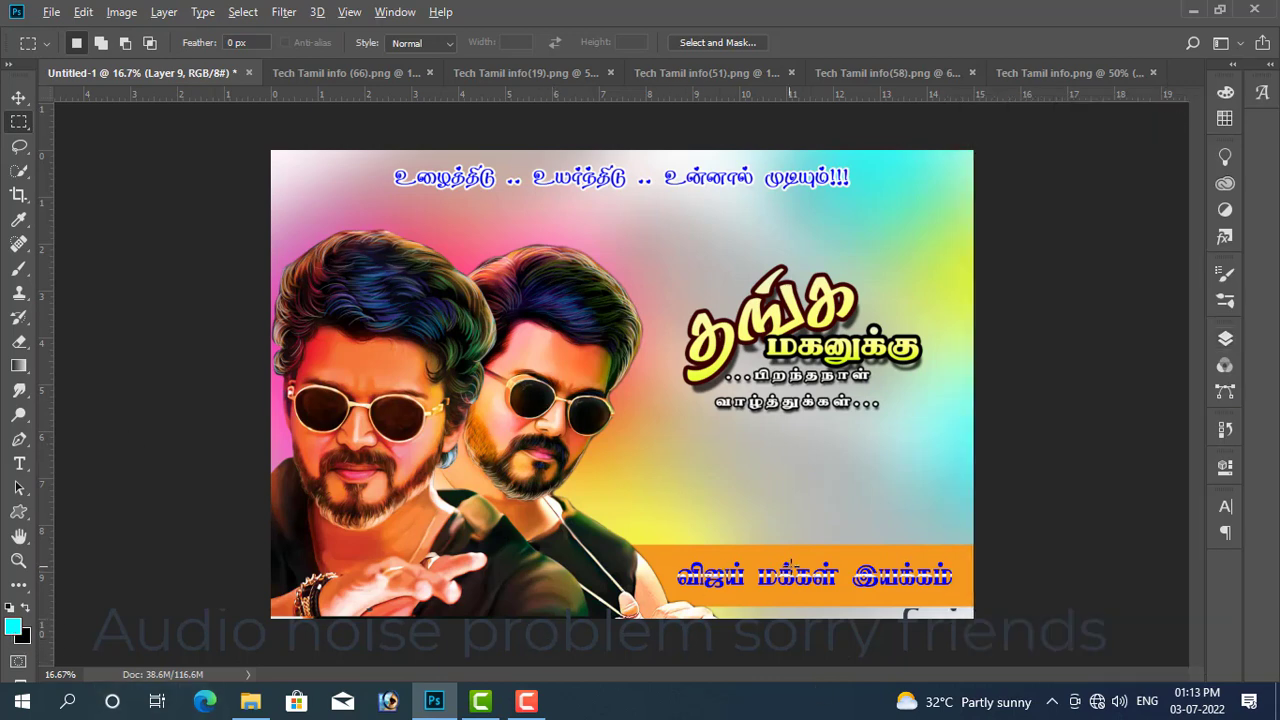
pyautogui.press('alt')
pyautogui.press('i')
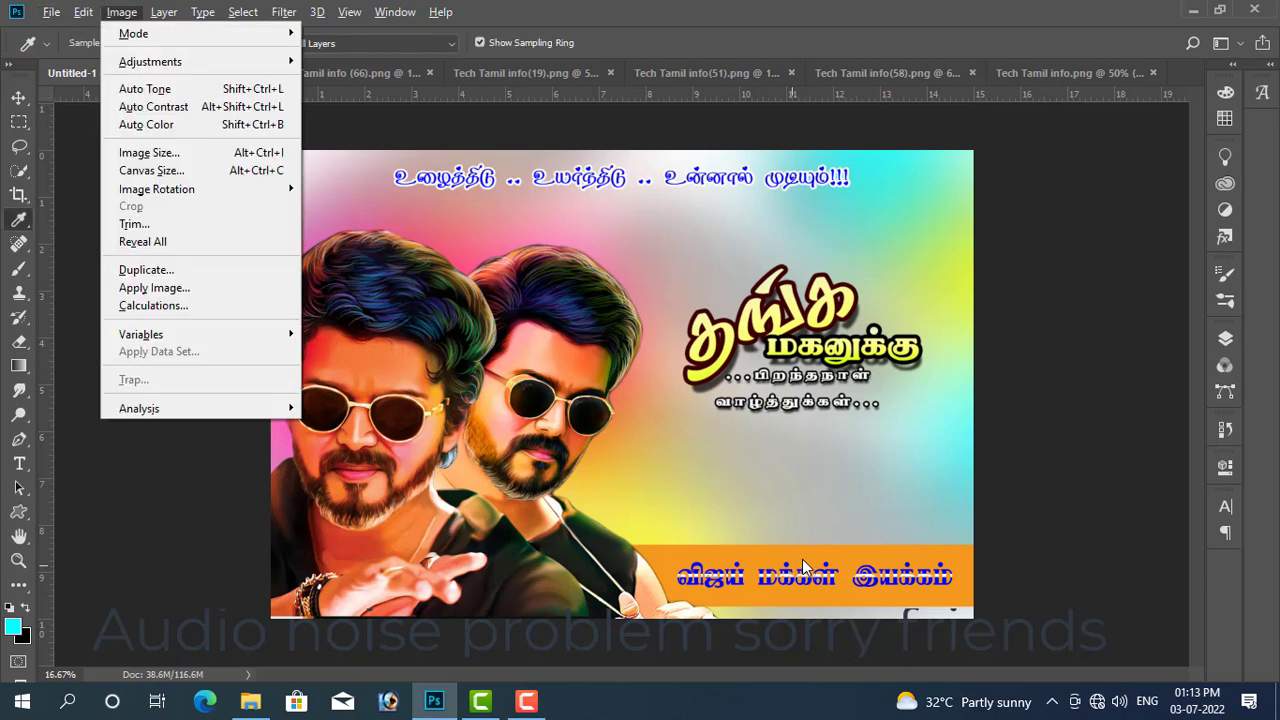
pyautogui.click(805, 558)
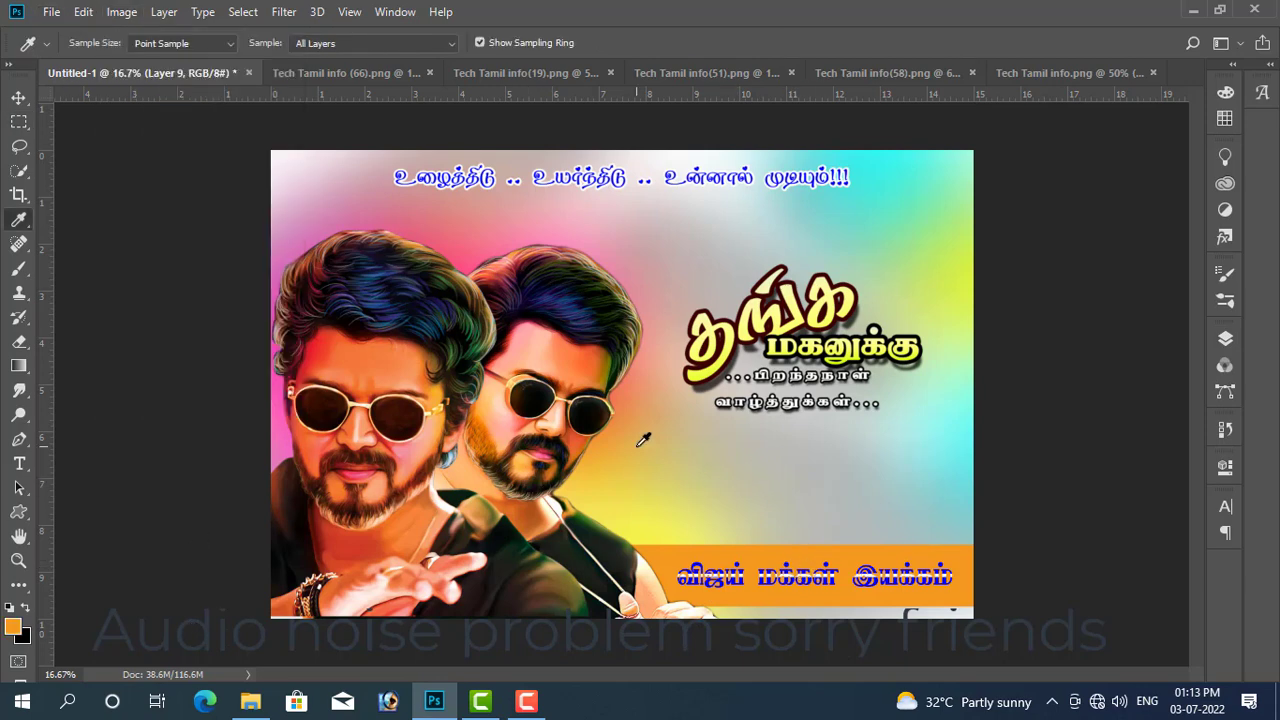
# Step: Fill a tall rectangle above the banner, right of the portraits, with that orange
pyautogui.press('m')
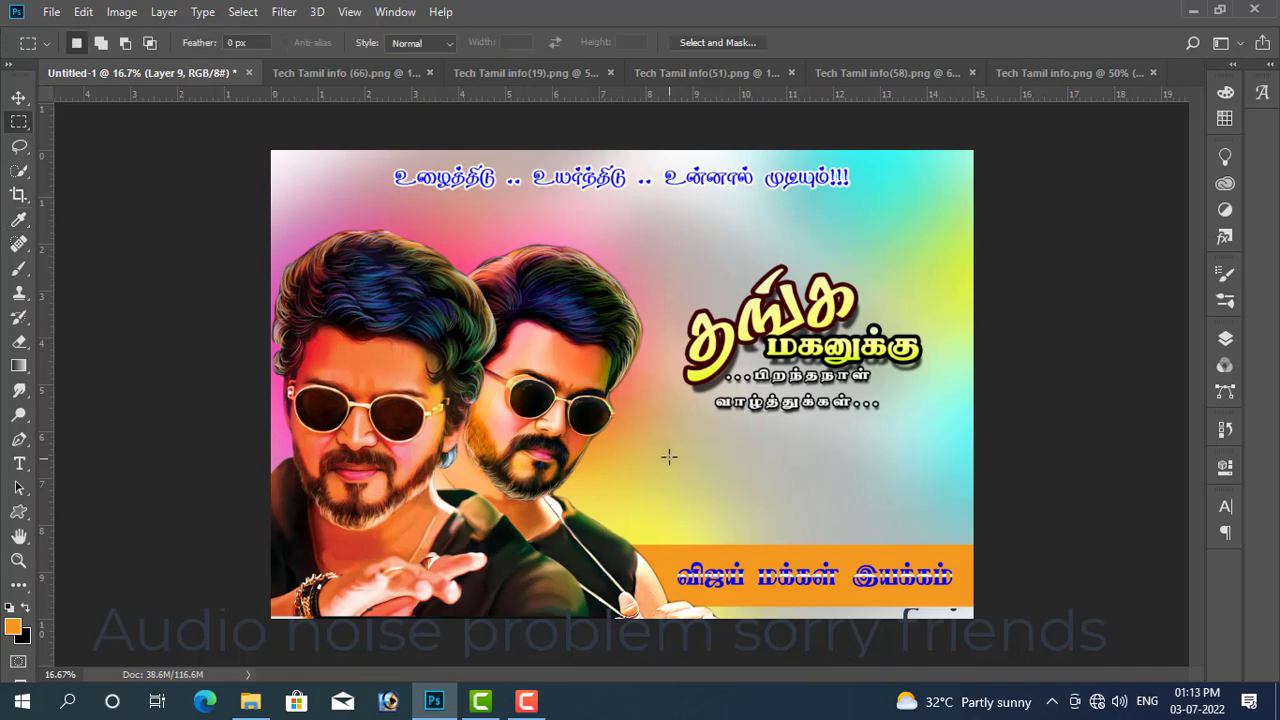
pyautogui.moveTo(645, 438); pyautogui.dragTo(713, 532)
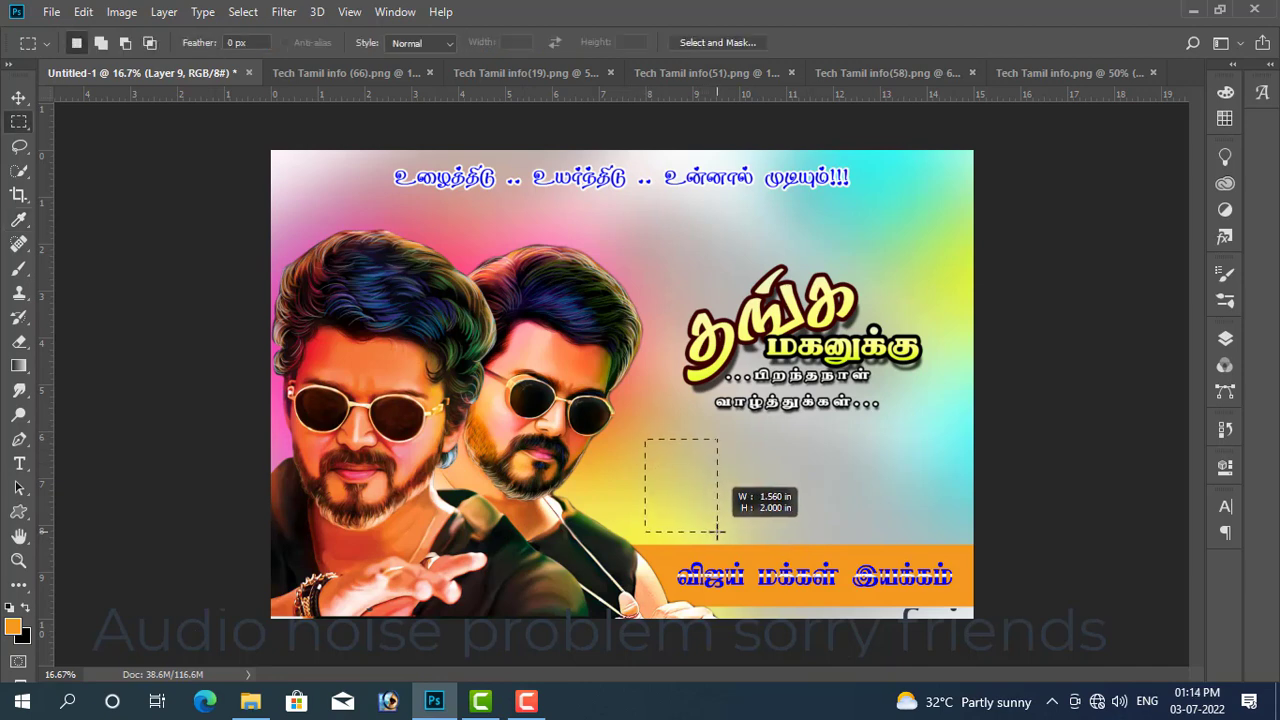
pyautogui.moveTo(713, 532); pyautogui.dragTo(717, 530)
pyautogui.click(1225, 338)
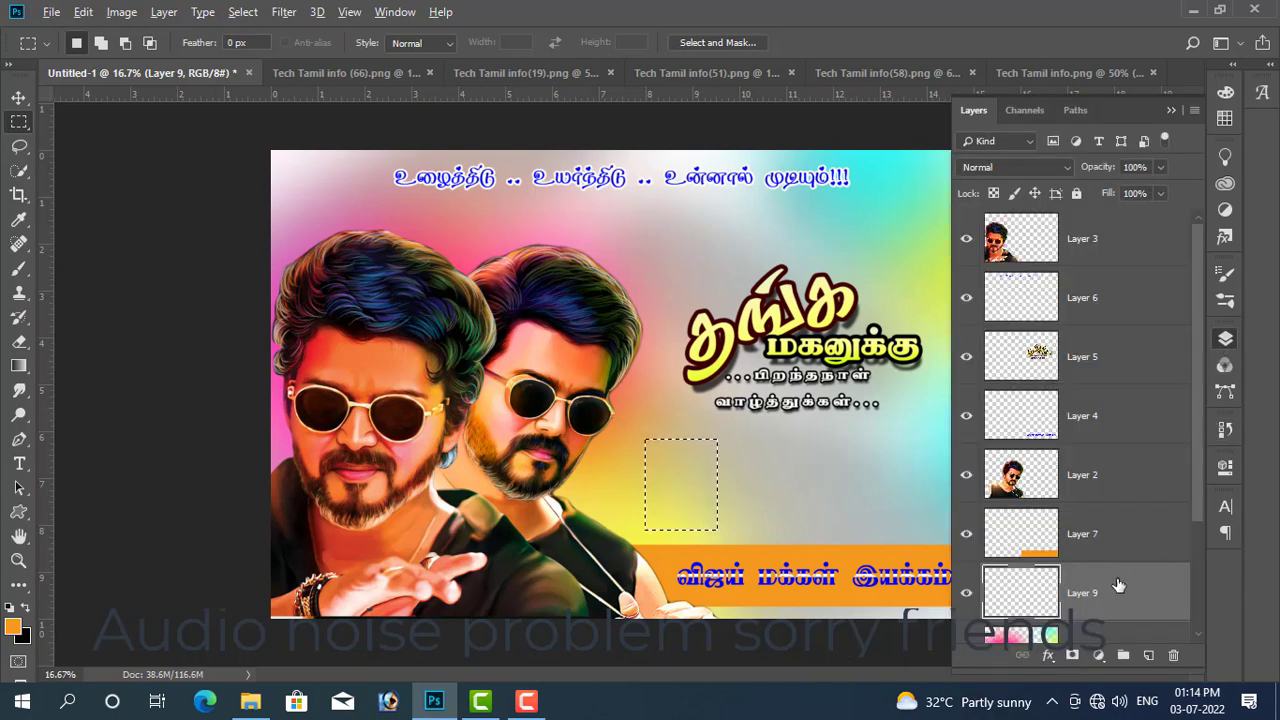
pyautogui.hotkey('alt', 'BackSpace')
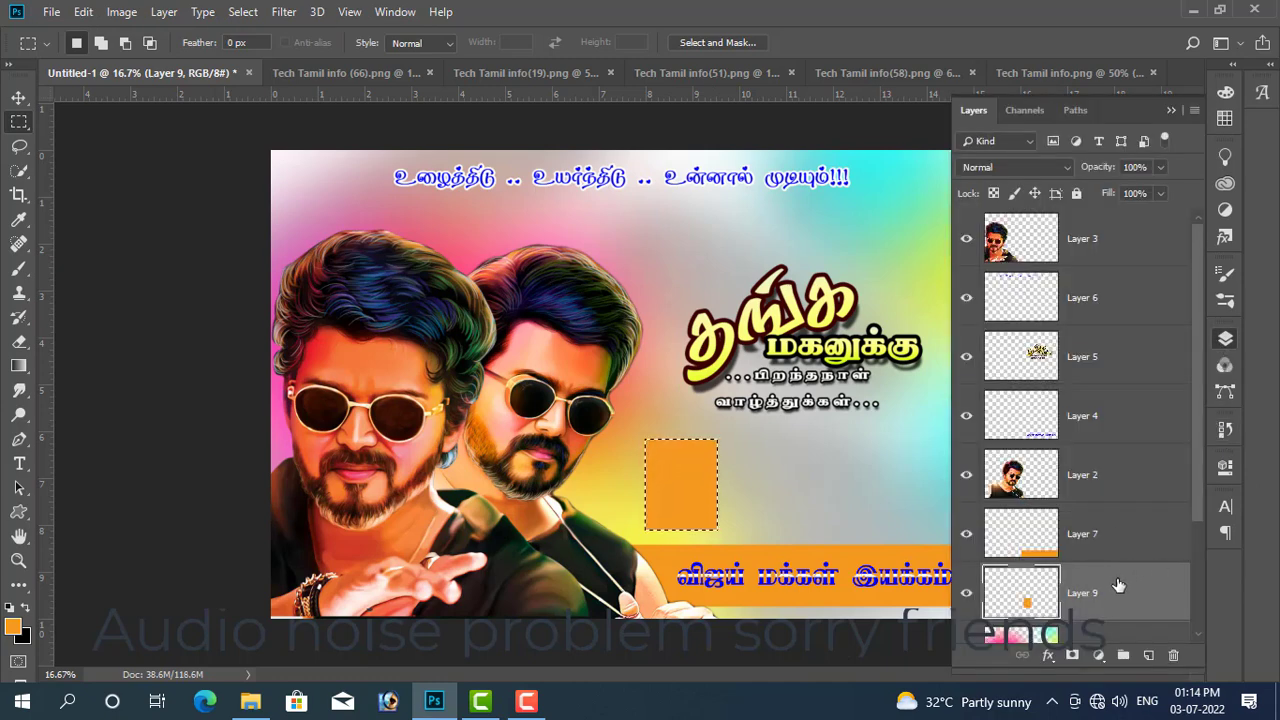
pyautogui.hotkey('ctrl', 'd')
# Step: Duplicate the orange rectangle below itself and fill the copy with white (ffffff)
pyautogui.hotkey('ctrl', 'j')
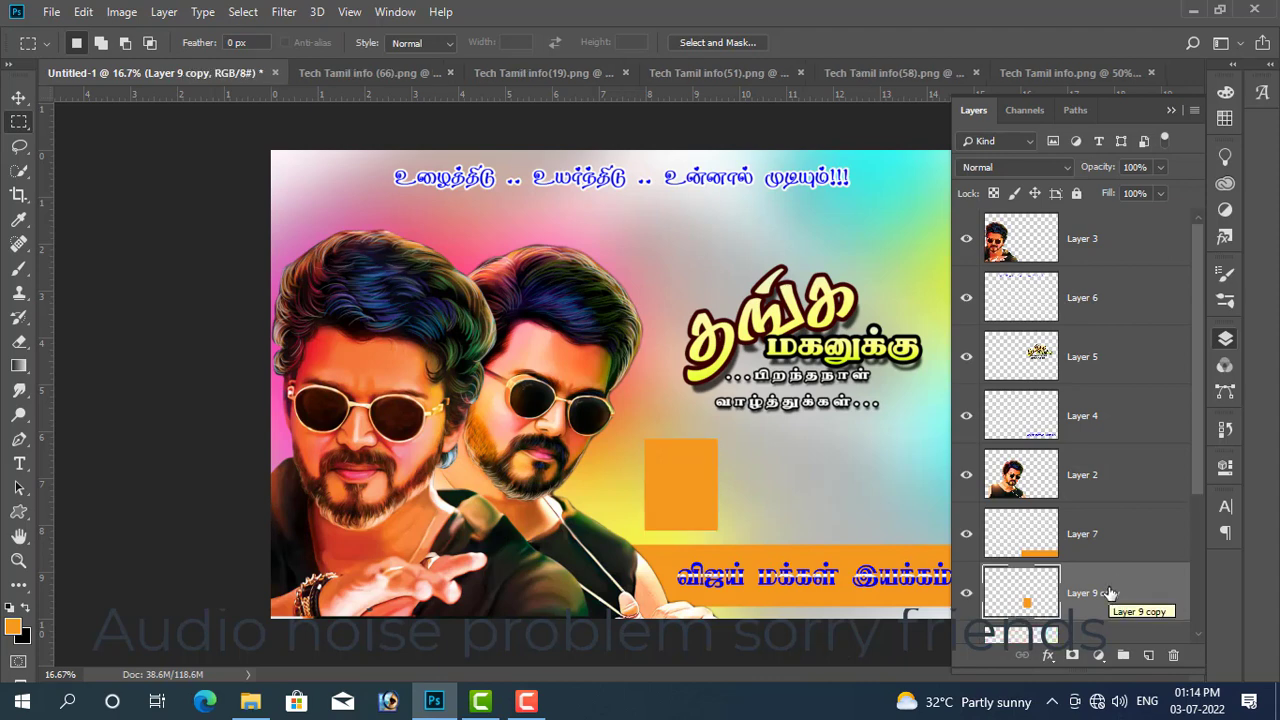
pyautogui.scroll(-3, 1109, 593)
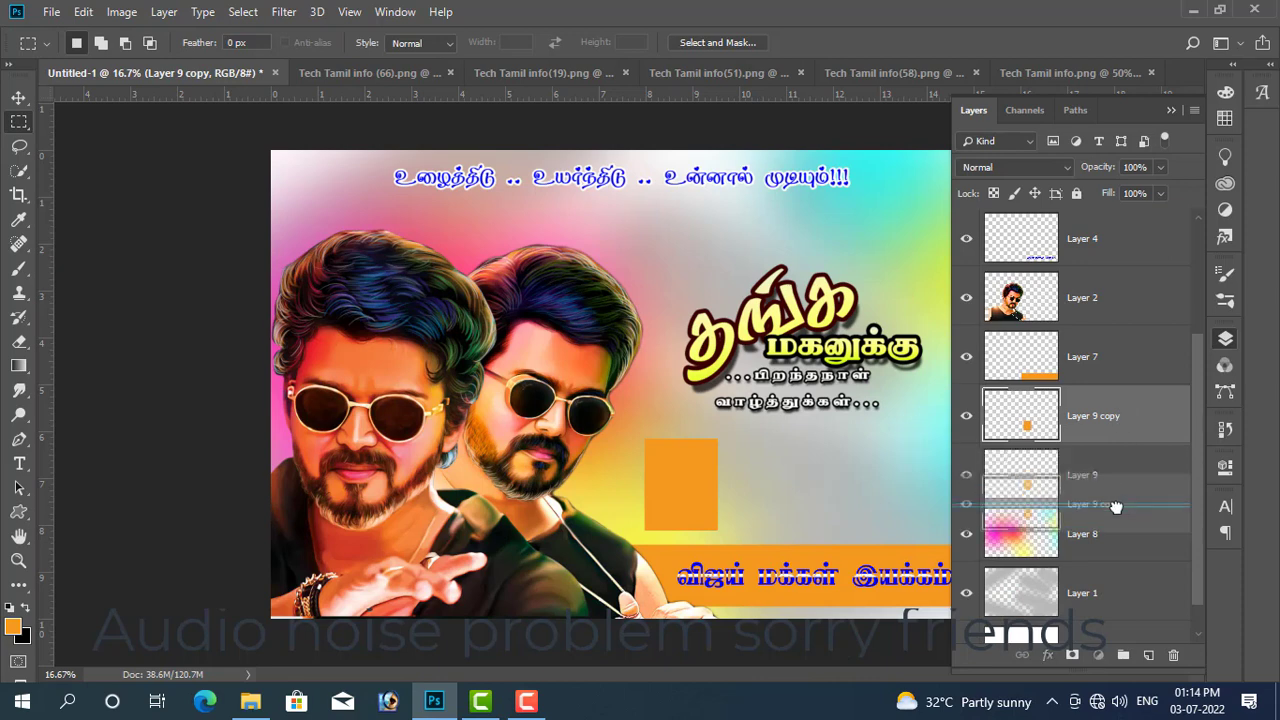
pyautogui.hotkey('ctrl', '[')
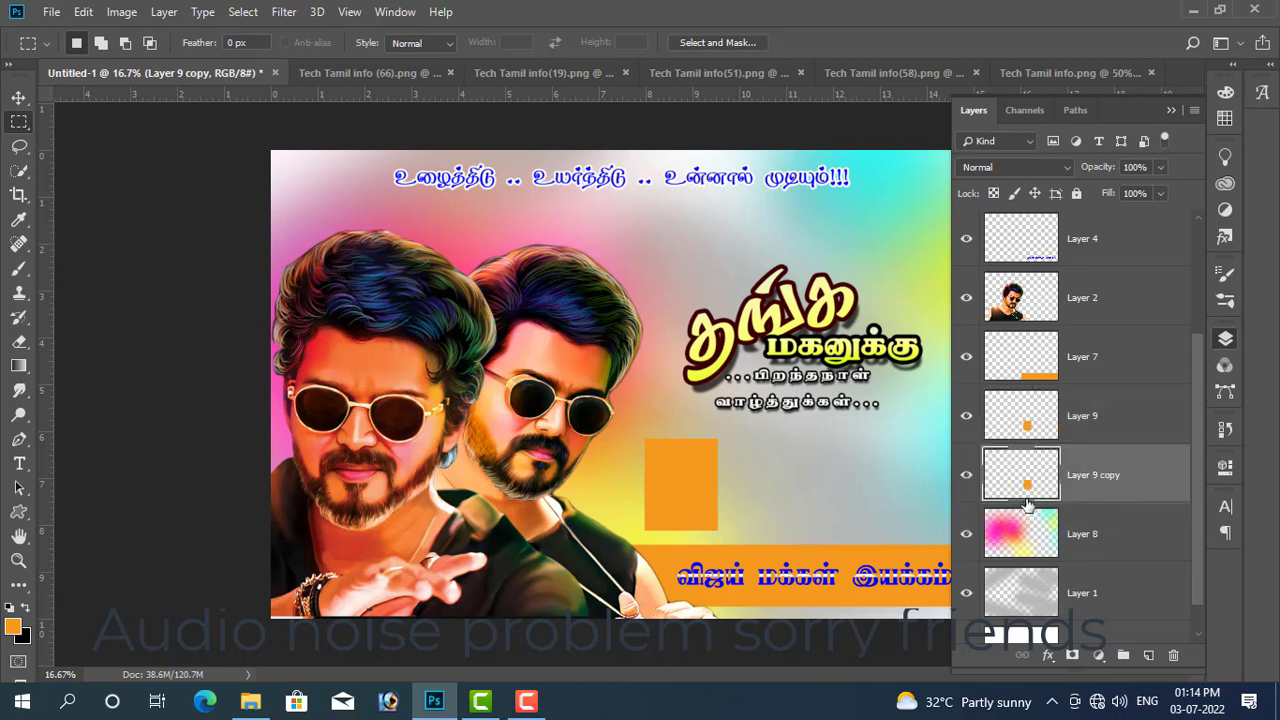
pyautogui.keyDown('ctrl'); pyautogui.click(1032, 490); pyautogui.keyUp('ctrl')
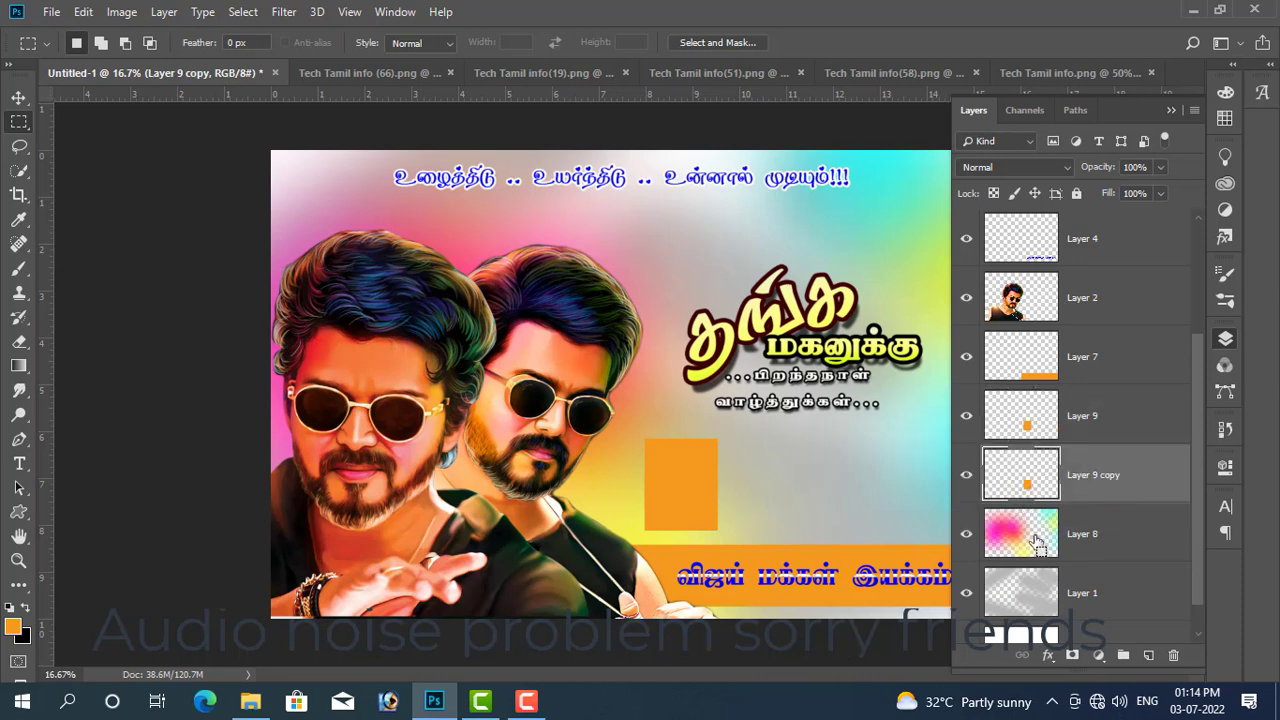
pyautogui.click(13, 627)
pyautogui.write('ffffff')
pyautogui.click(1208, 327)
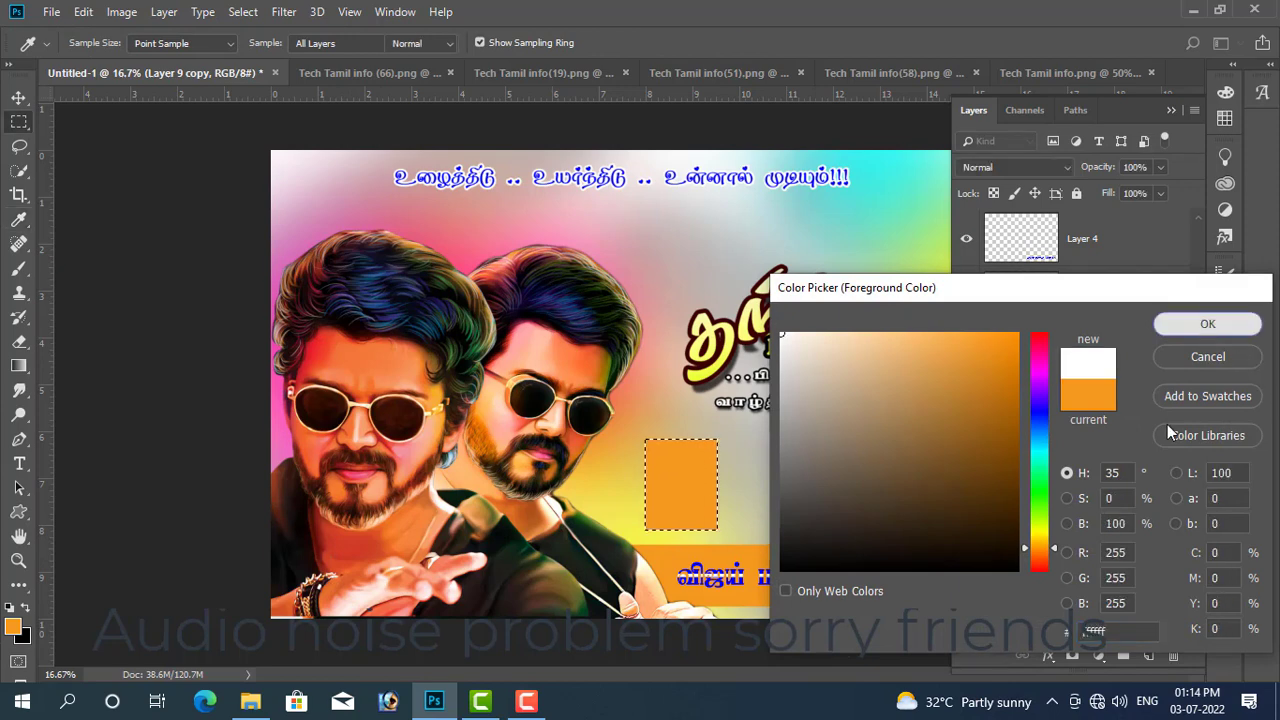
pyautogui.hotkey('alt', 'BackSpace')
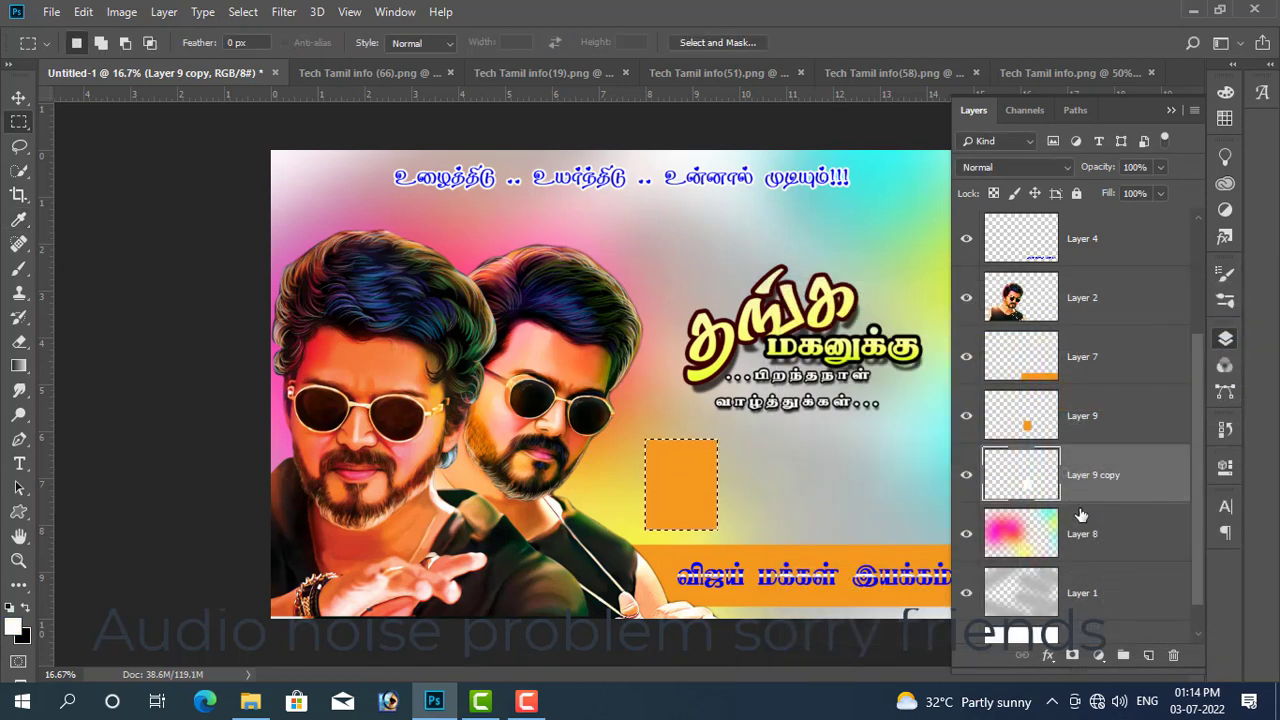
pyautogui.hotkey('ctrl', 'd')
# Step: Try enlarging and tilting the white backing about 8 degrees and merging, then undo it
pyautogui.hotkey('ctrl', 't')
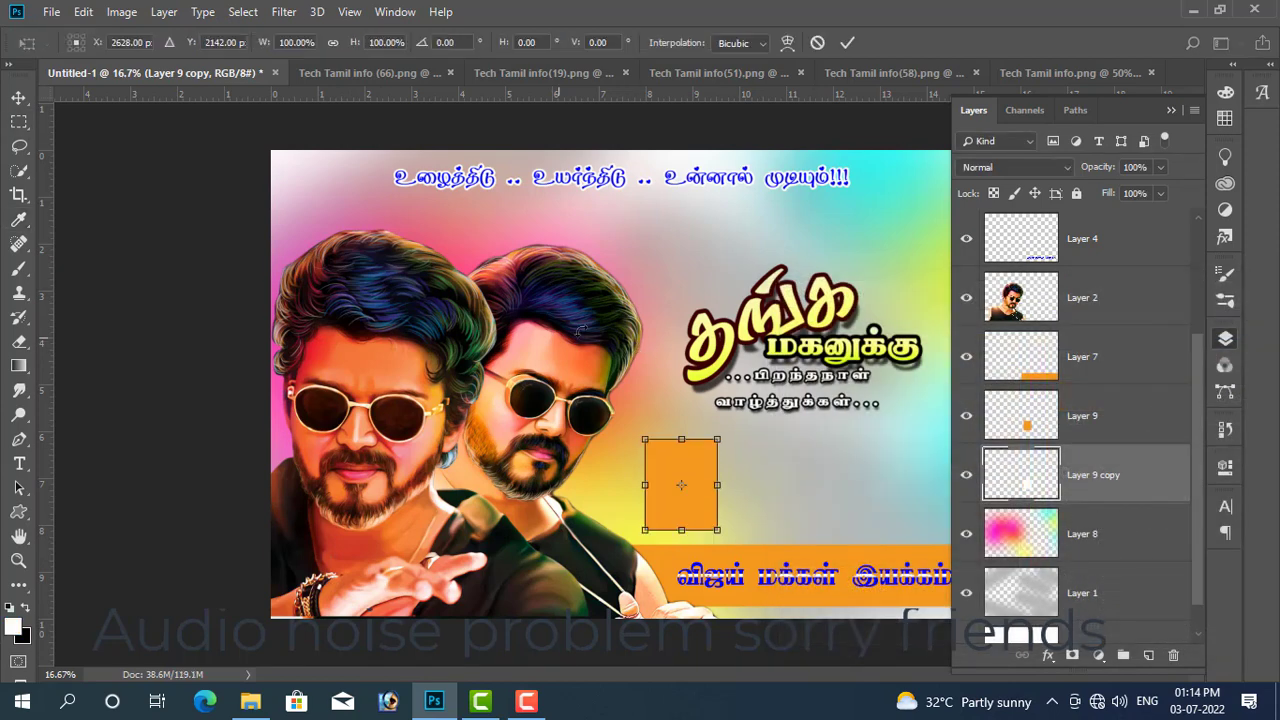
pyautogui.moveTo(717, 439); pyautogui.dragTo(721, 434)
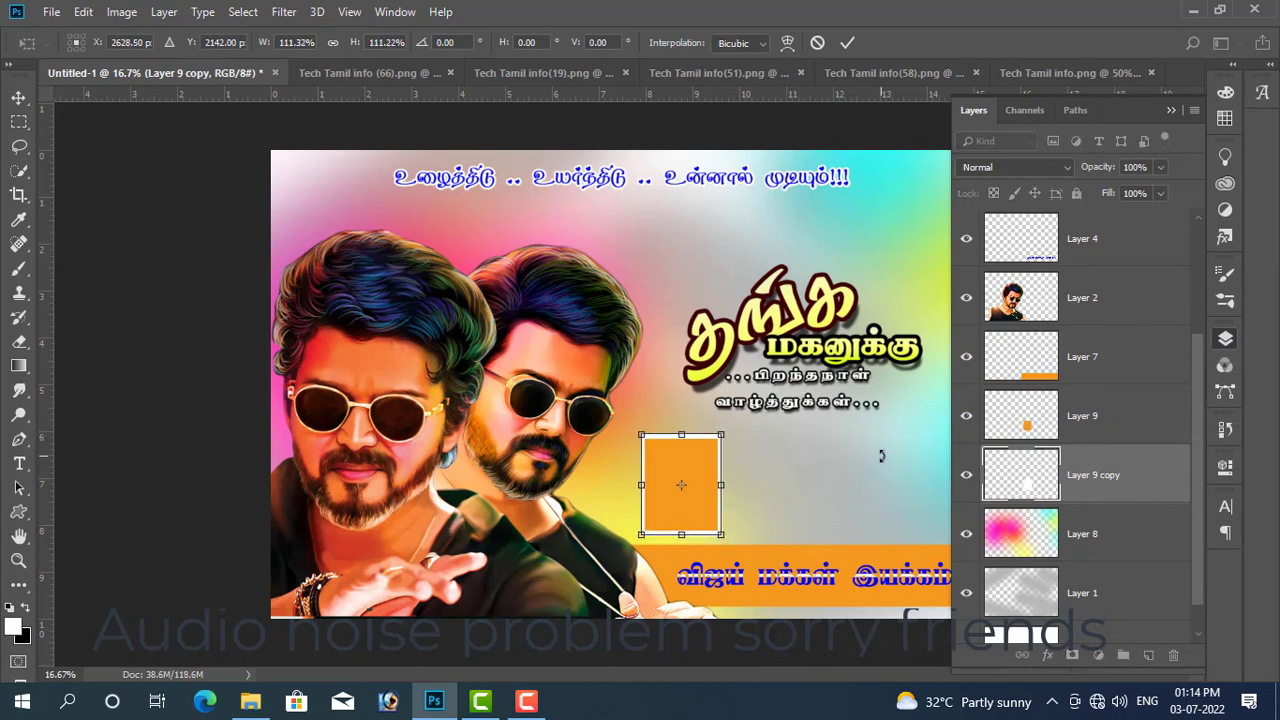
pyautogui.moveTo(757, 428); pyautogui.dragTo(777, 436)
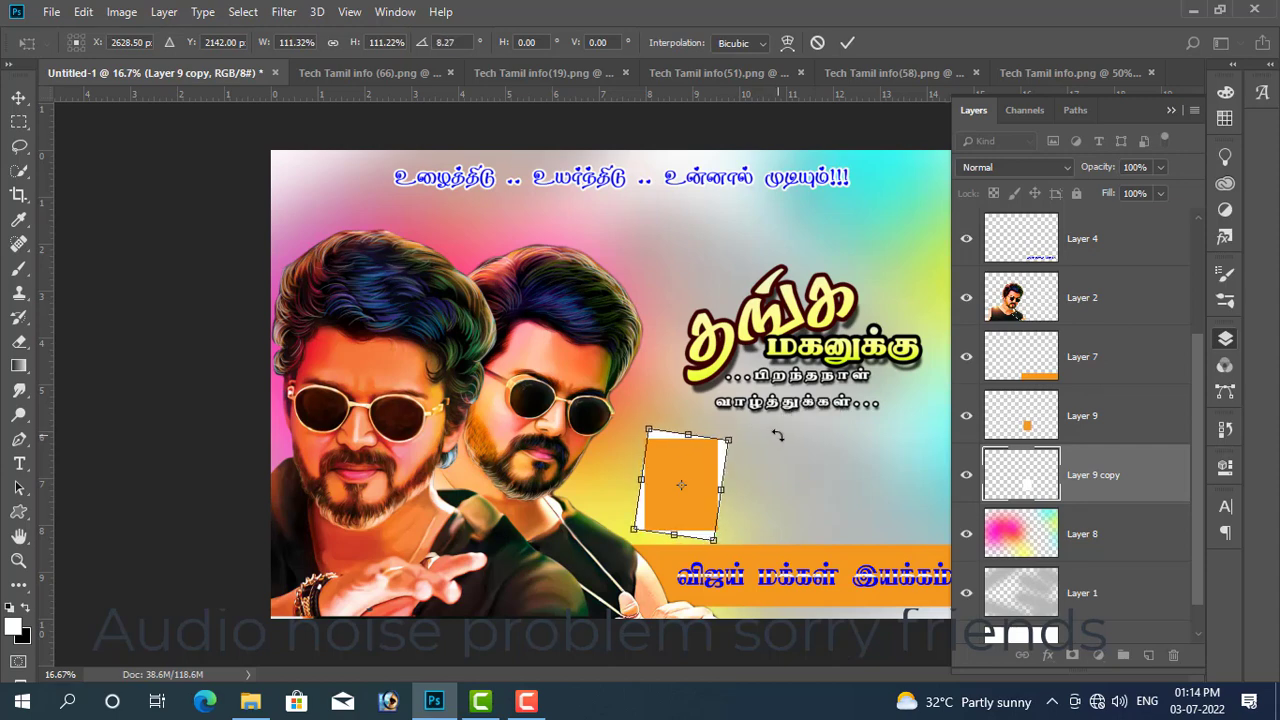
pyautogui.press('m')
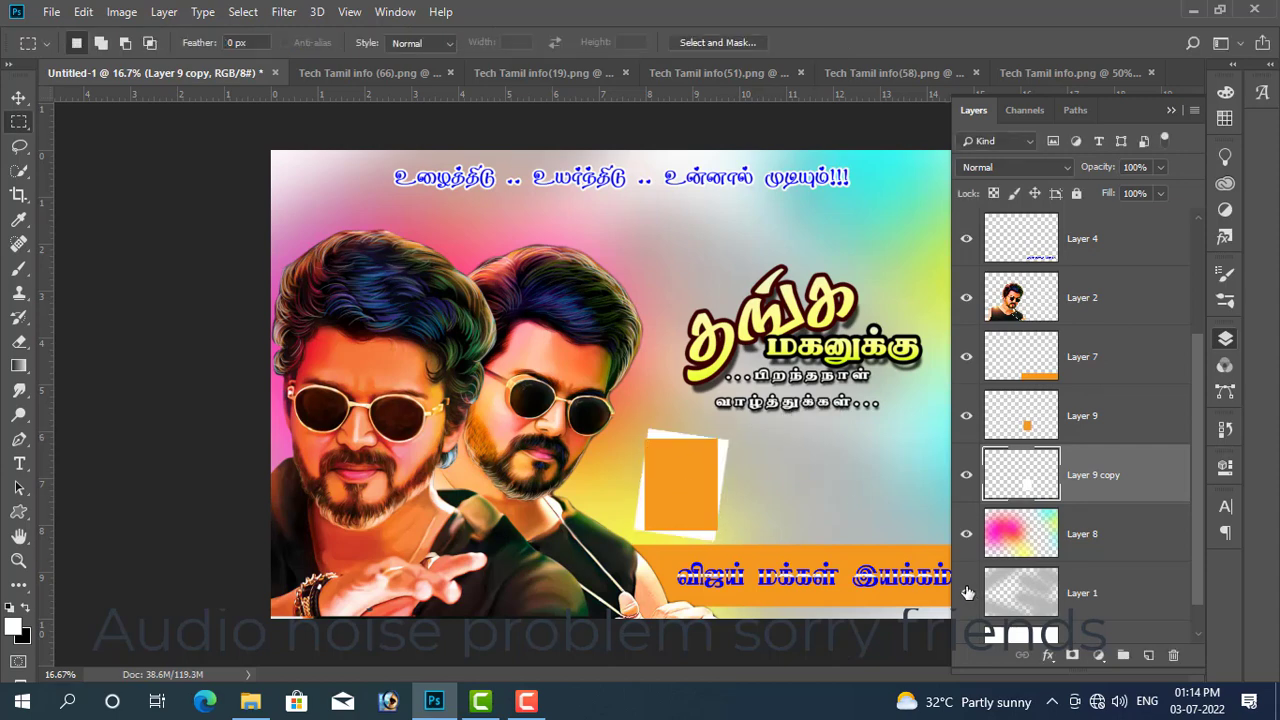
pyautogui.click(1110, 428)
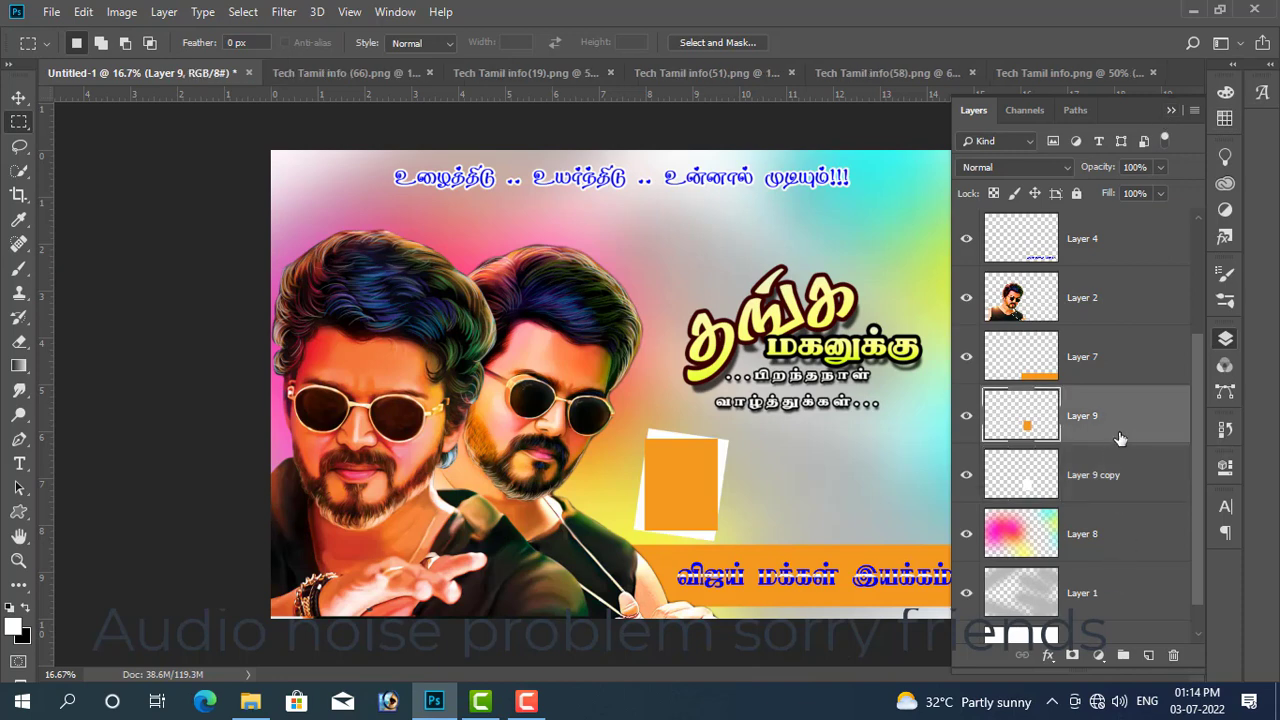
pyautogui.hotkey('ctrl', 'e')
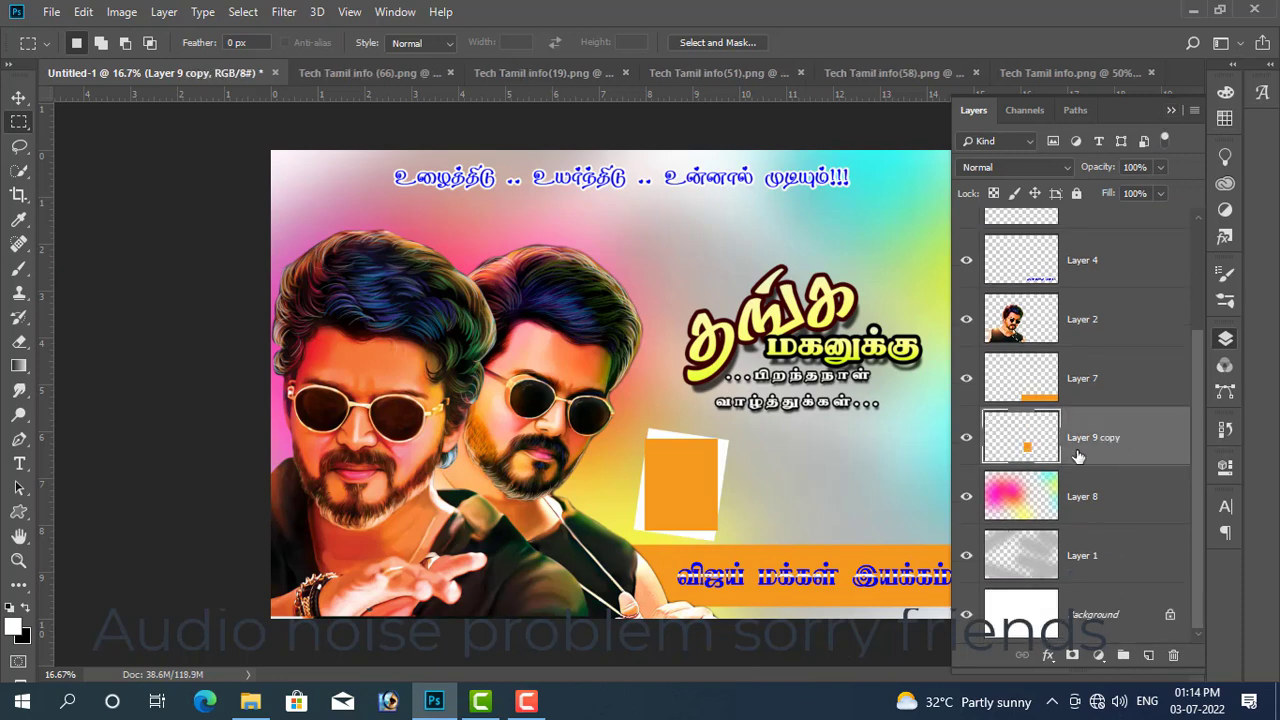
pyautogui.hotkey('ctrl', 'z')
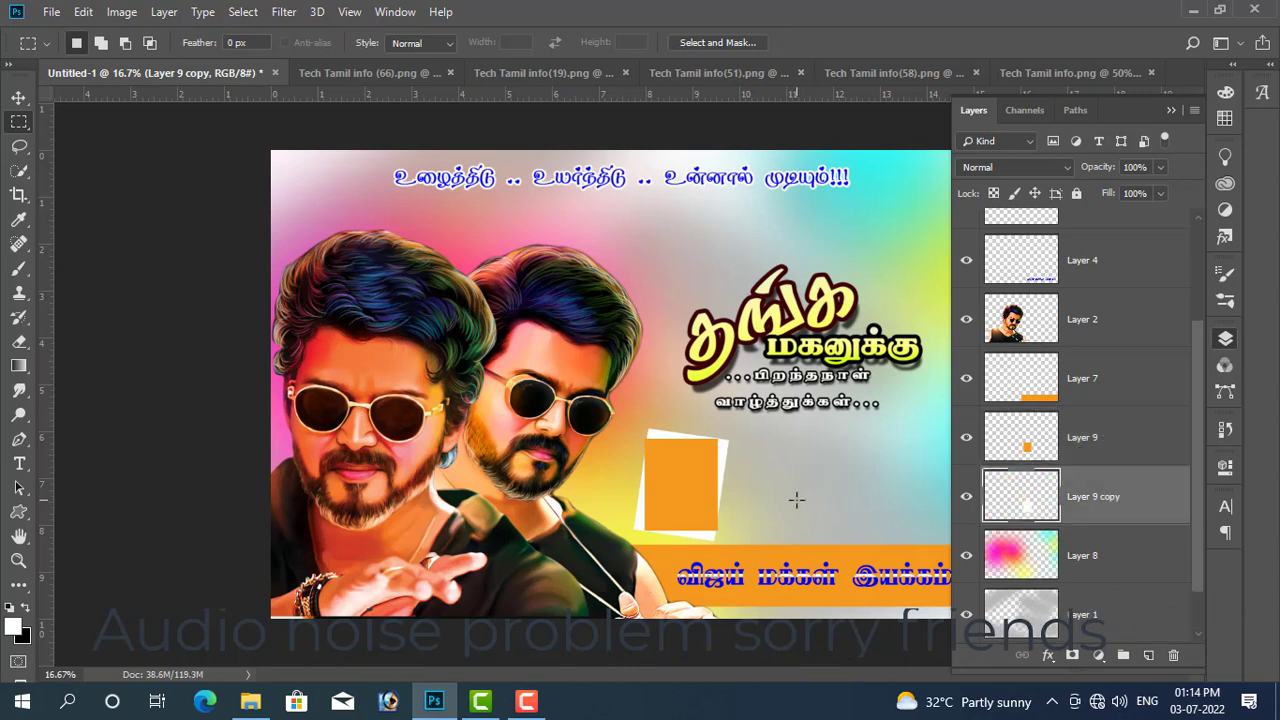
pyautogui.hotkey('ctrl', 'z')
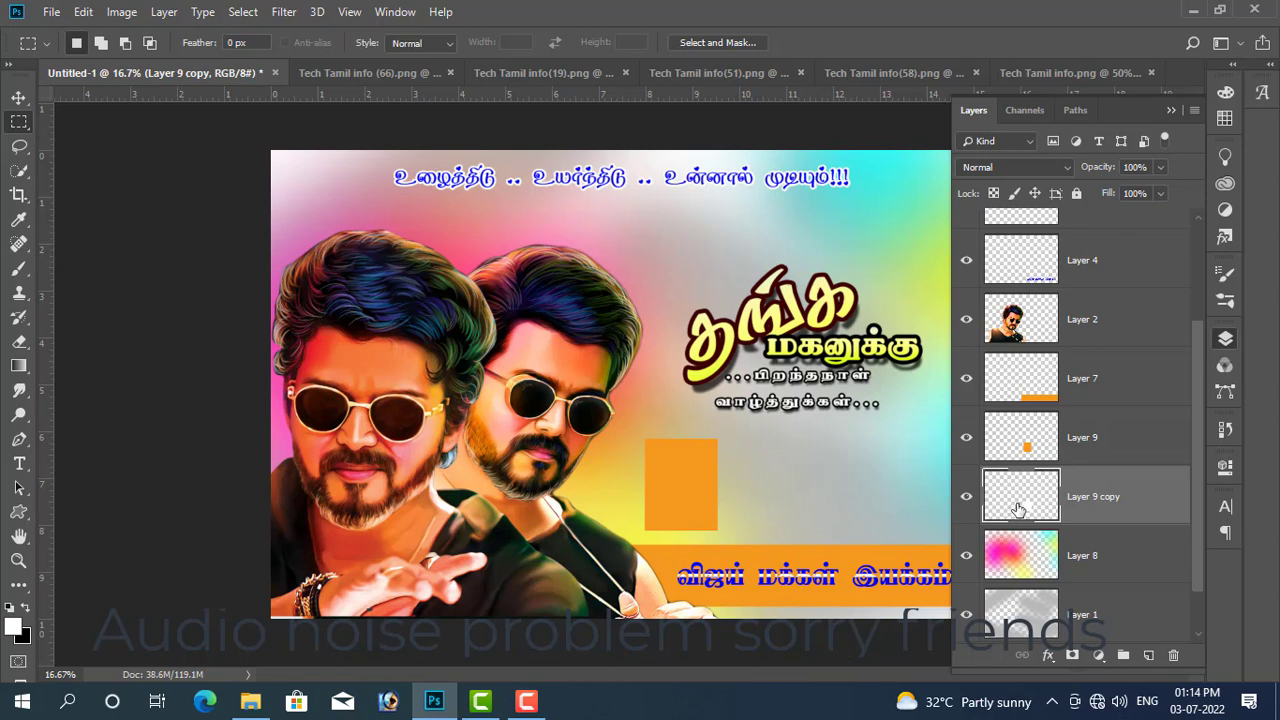
# Step: Enlarge the white backing to about 113% and merge the orange box into it
pyautogui.hotkey('ctrl', 't')
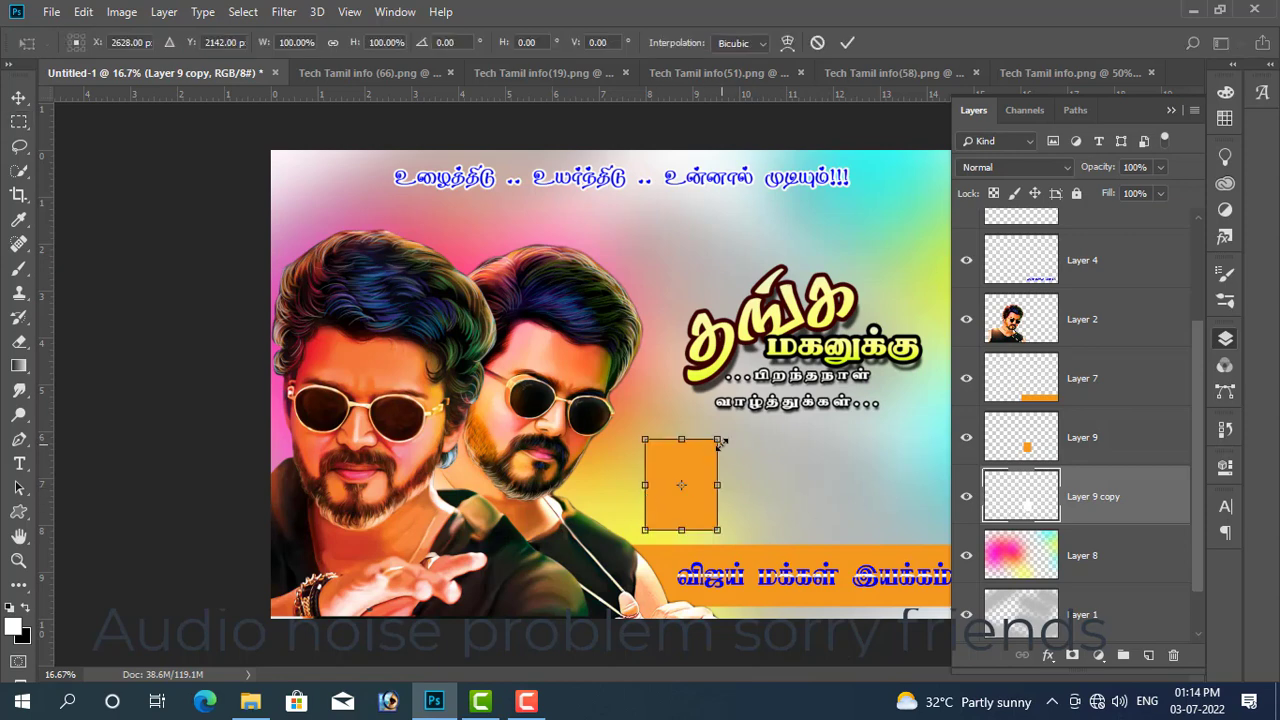
pyautogui.moveTo(721, 442); pyautogui.dragTo(728, 428)
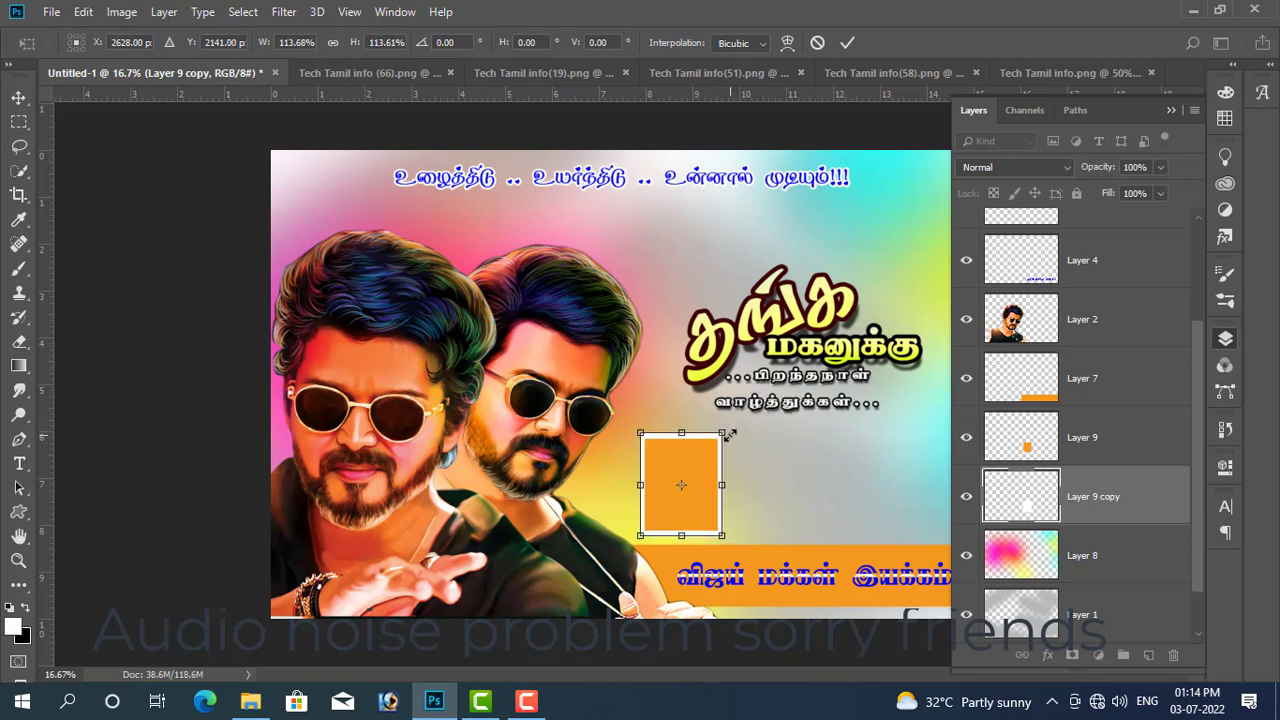
pyautogui.press('Return')
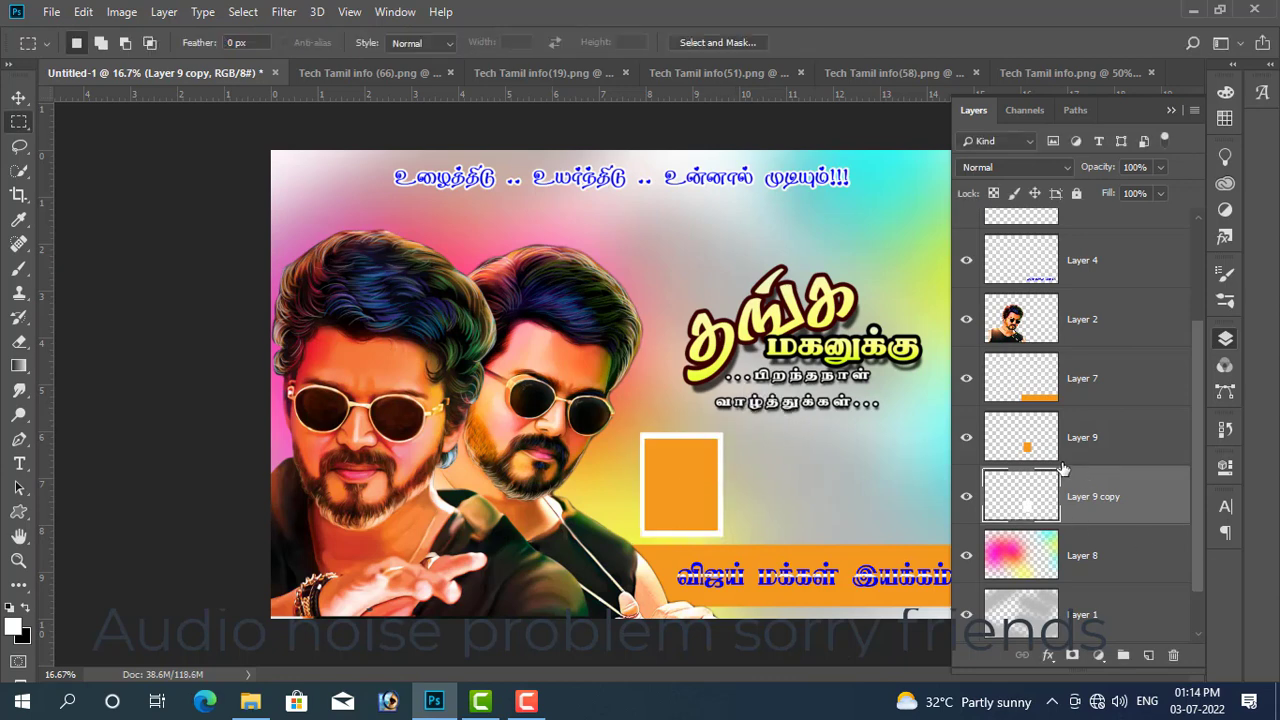
pyautogui.click(1066, 457)
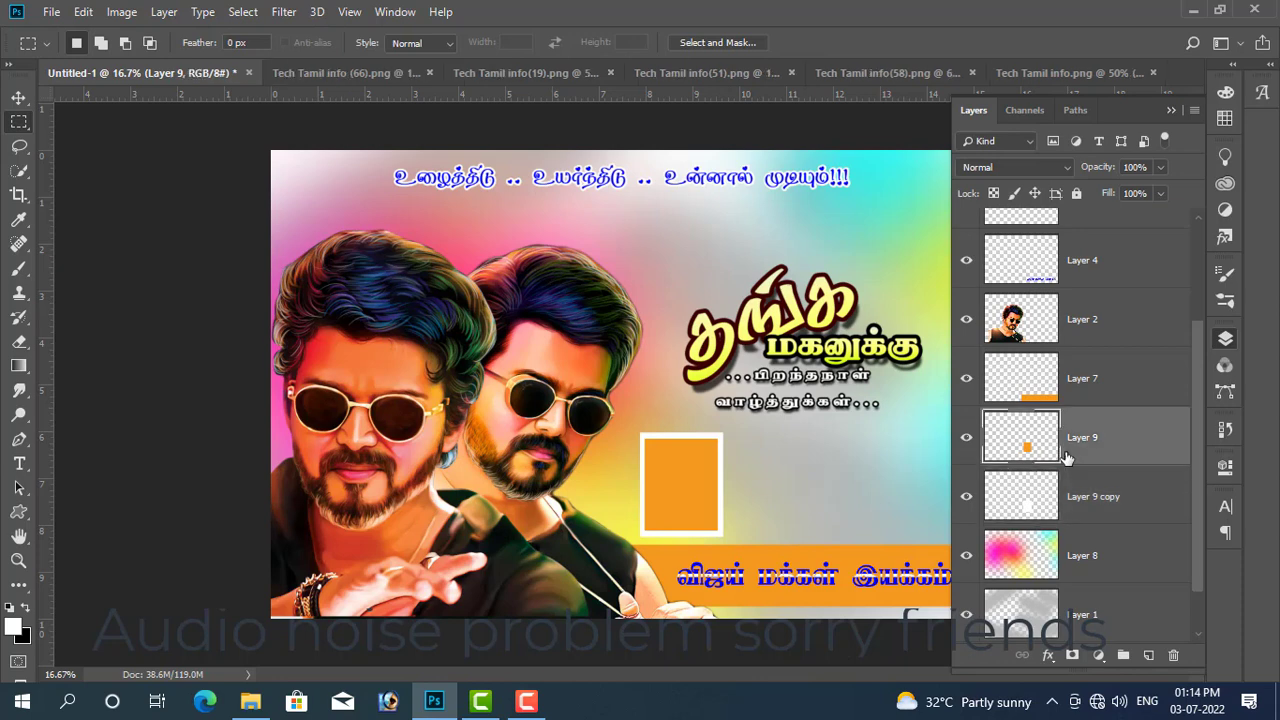
pyautogui.hotkey('ctrl', 'e')
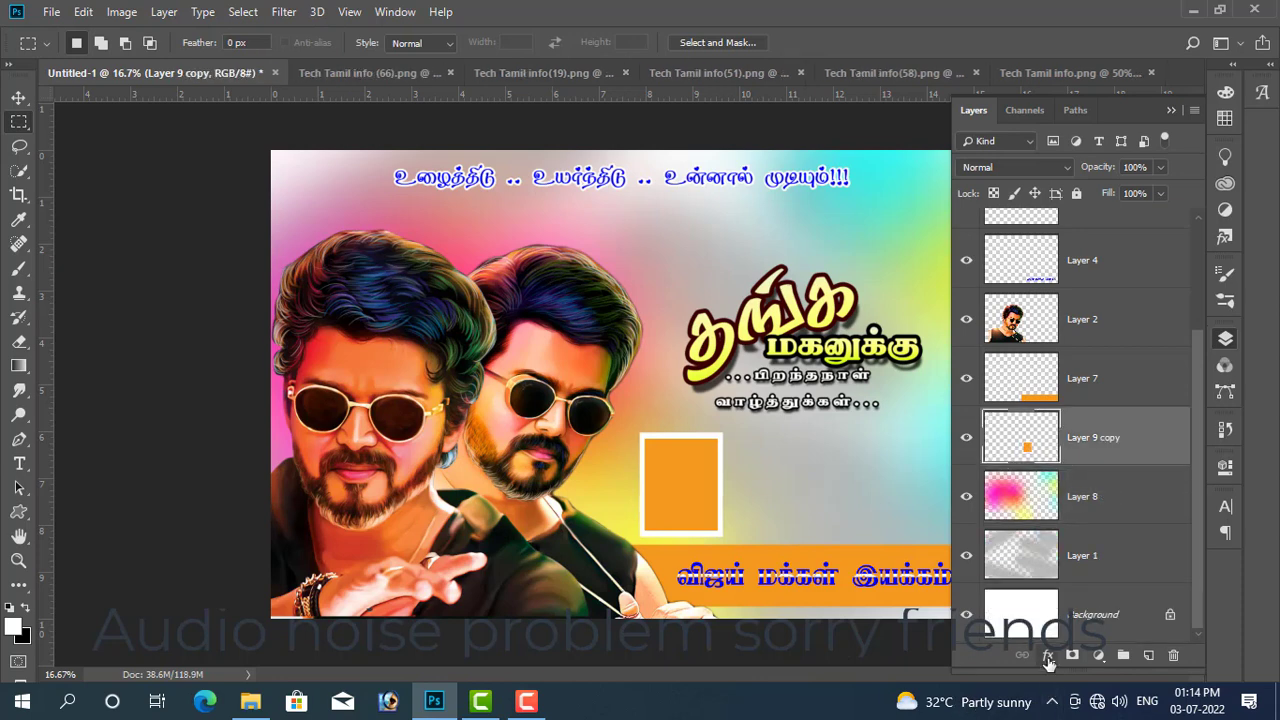
# Step: Replace Outer Glow with a Drop Shadow of size 59 and distance 17 on the frame layer
pyautogui.click(1048, 655)
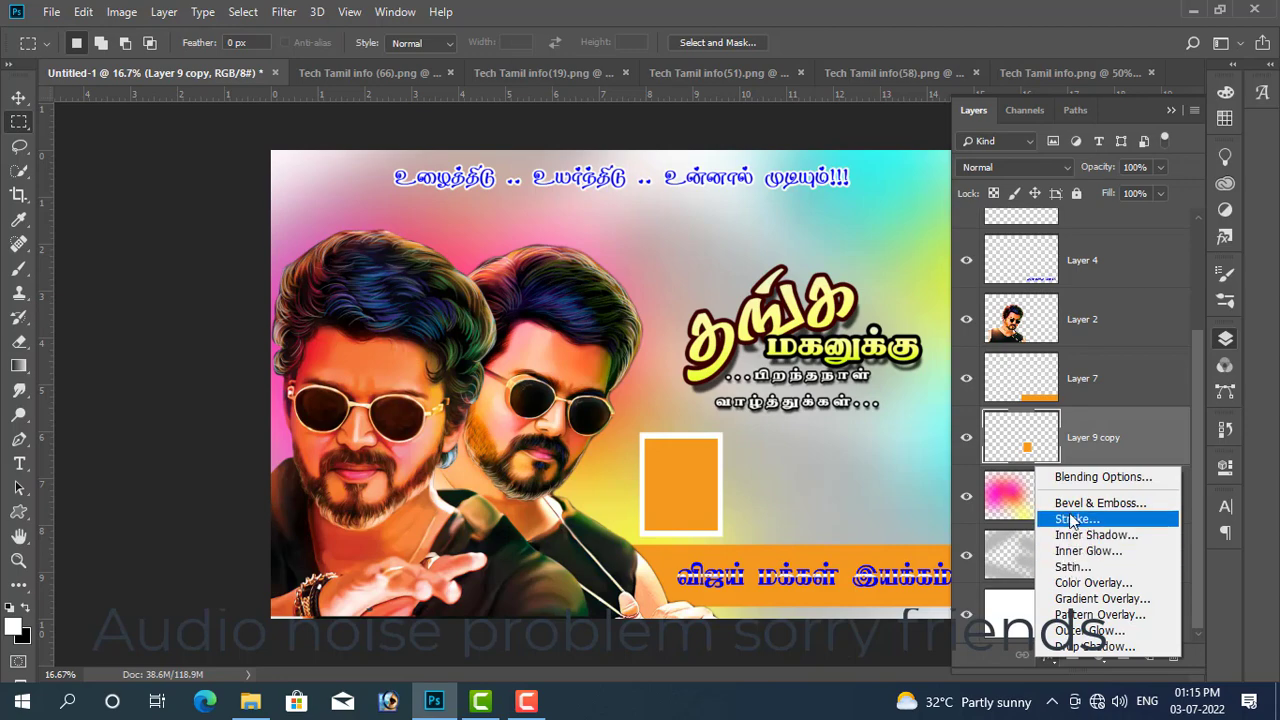
pyautogui.click(1075, 631)
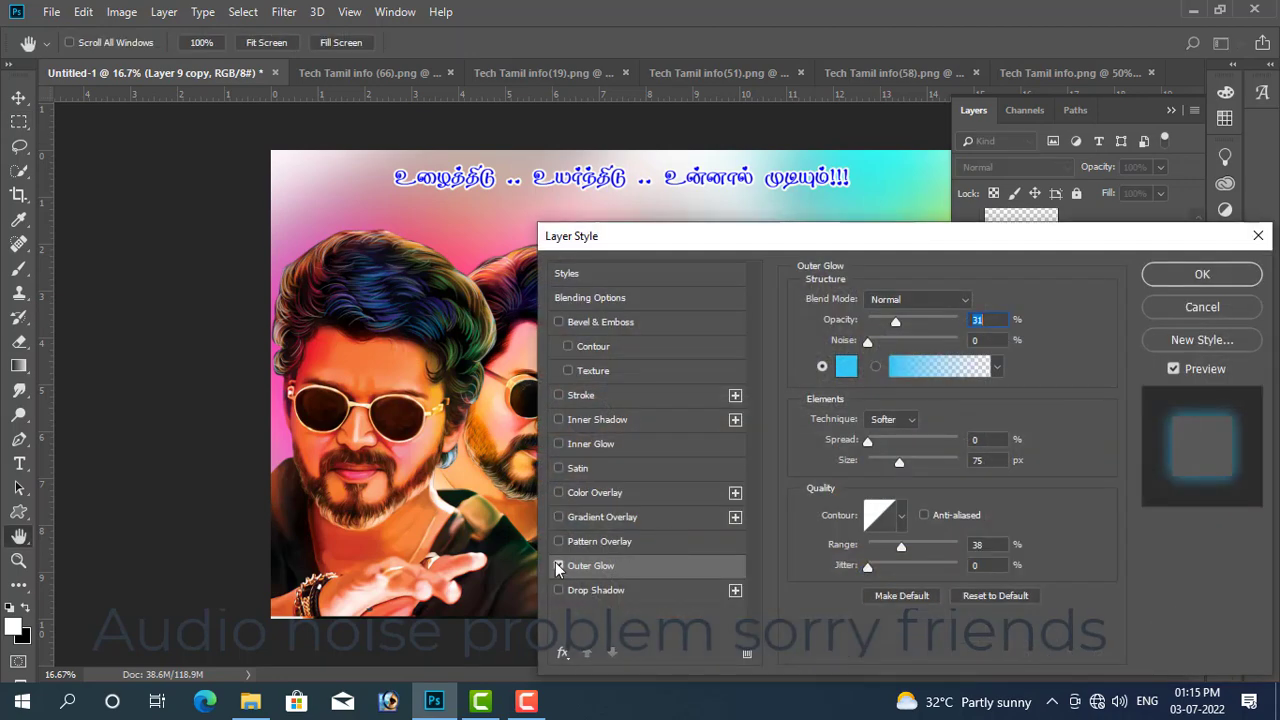
pyautogui.click(558, 566)
pyautogui.click(558, 590)
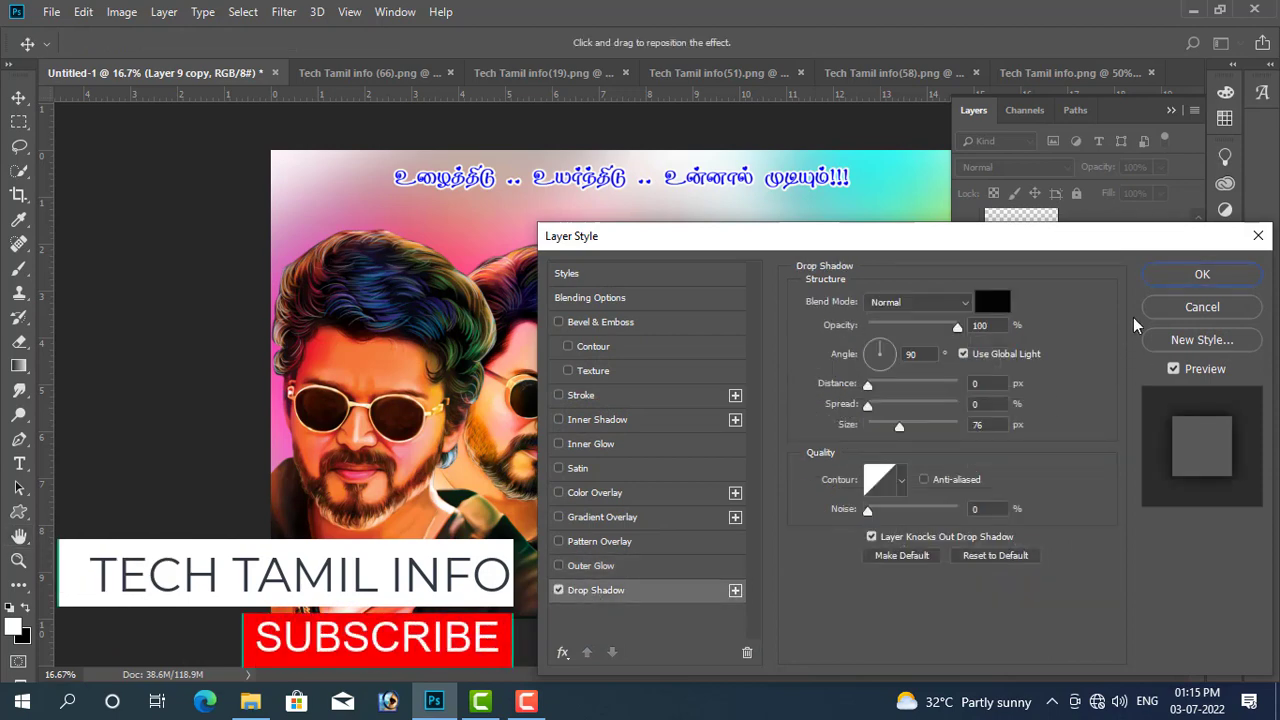
pyautogui.moveTo(1048, 245); pyautogui.dragTo(1238, 218)
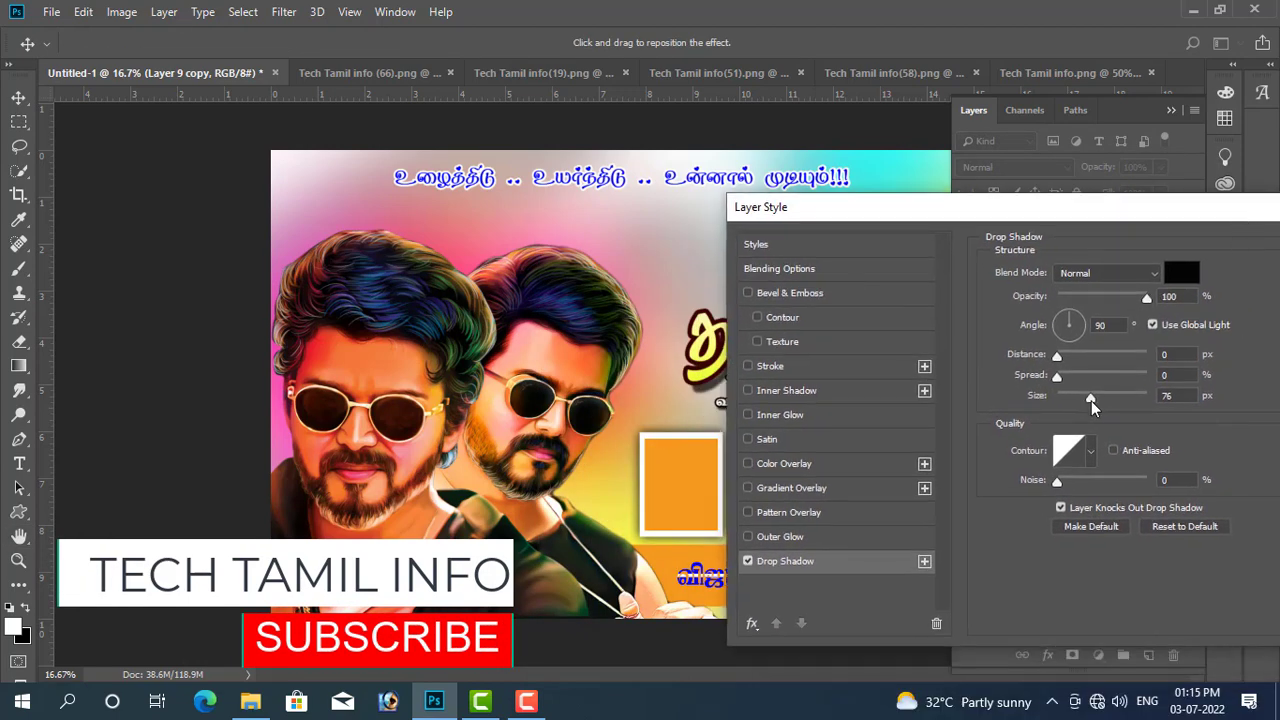
pyautogui.moveTo(1089, 401); pyautogui.dragTo(1084, 403)
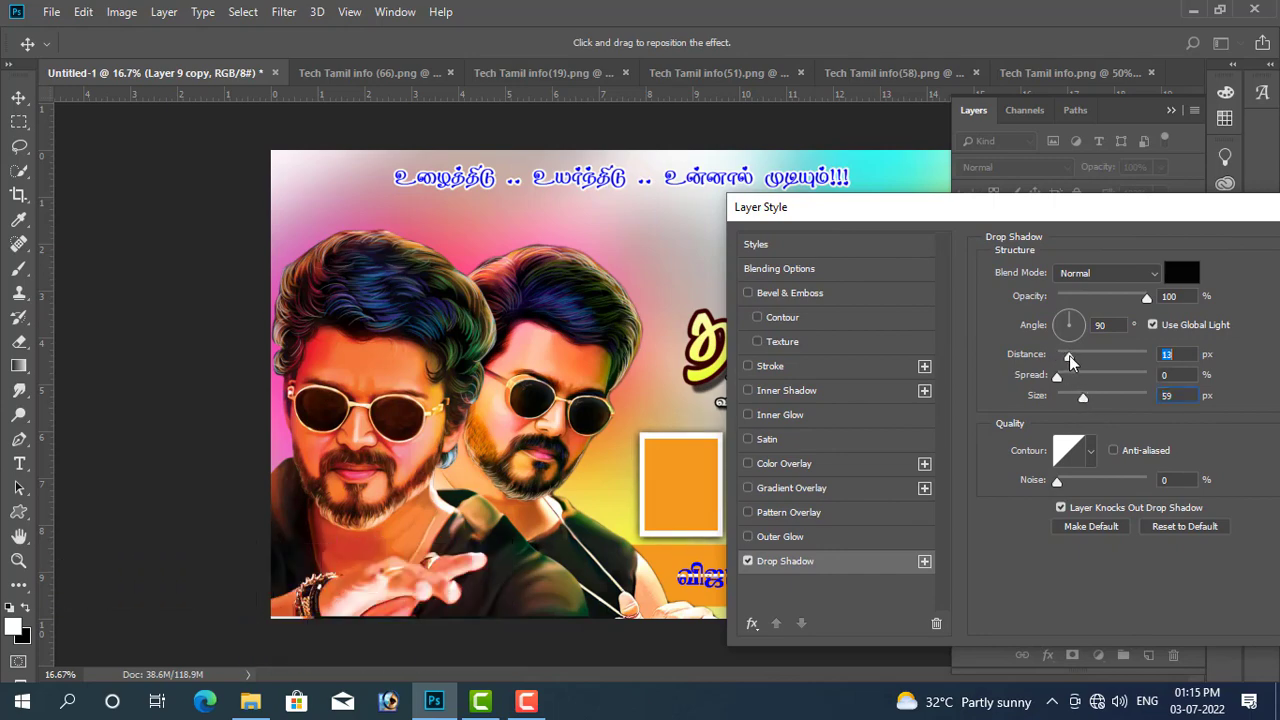
pyautogui.moveTo(1057, 356); pyautogui.dragTo(1073, 356)
pyautogui.moveTo(1162, 205)
pyautogui.mouseDown()
pyautogui.moveTo(575, 467)
pyautogui.moveTo(659, 332)
pyautogui.mouseUp()
pyautogui.click(858, 384)
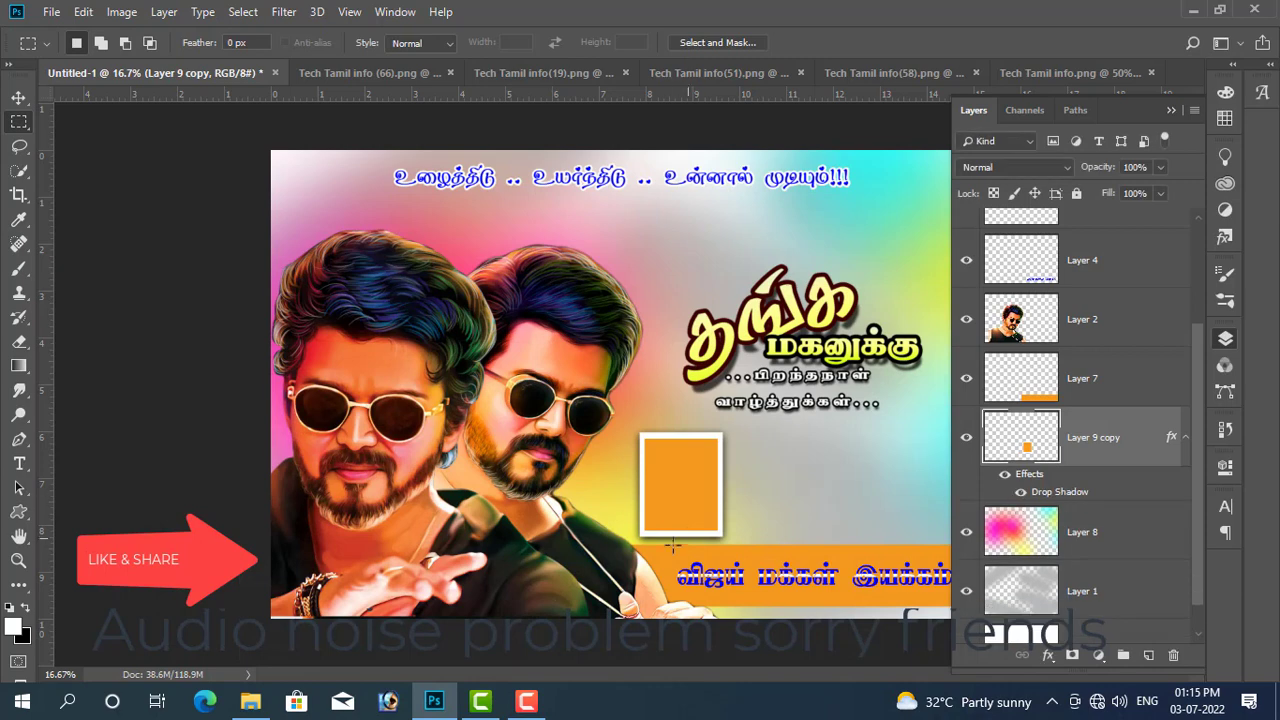
# Step: Alt-drag three copies of the frame into an evenly spaced row of four
pyautogui.press('v')
pyautogui.moveTo(685, 527); pyautogui.dragTo(780, 524)
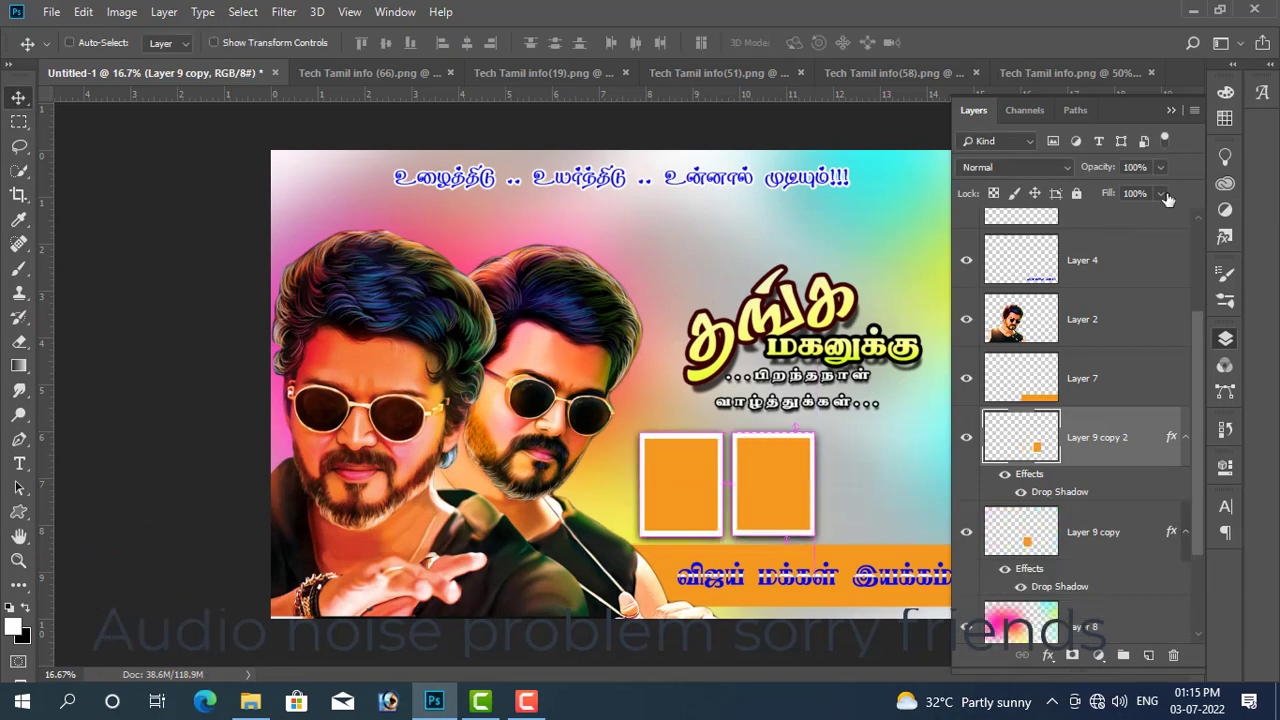
pyautogui.click(1172, 110)
pyautogui.moveTo(781, 478); pyautogui.dragTo(876, 487)
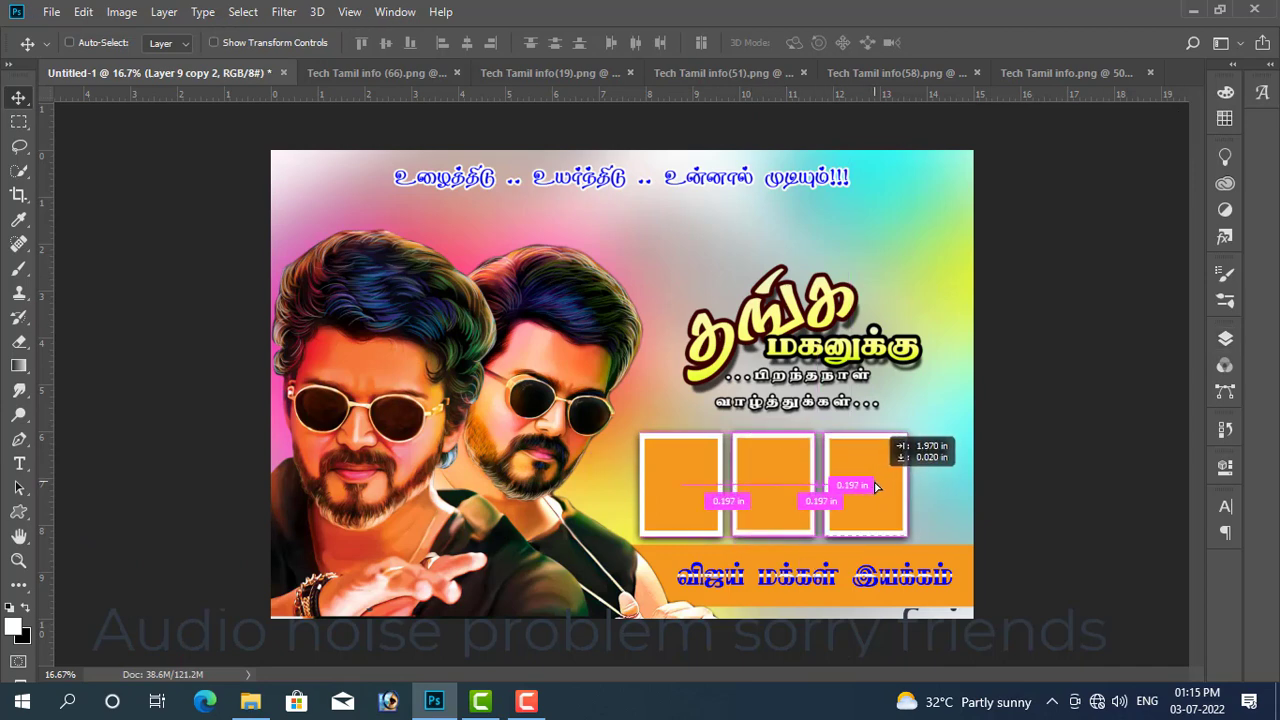
pyautogui.moveTo(876, 490); pyautogui.dragTo(972, 495)
pyautogui.keyDown('alt'); pyautogui.click(705, 487); pyautogui.keyUp('alt')
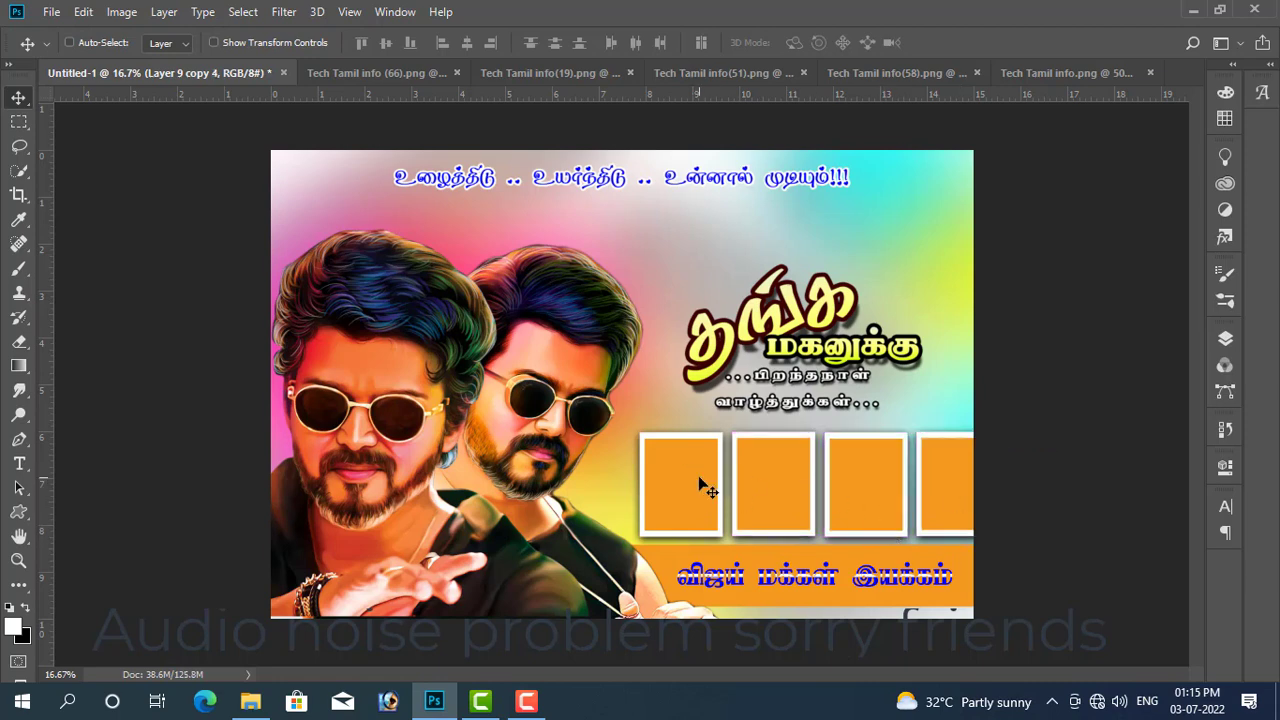
# Step: Scale all four frames together to about 91% and shift the row left inside the poster
pyautogui.rightClick(683, 460)
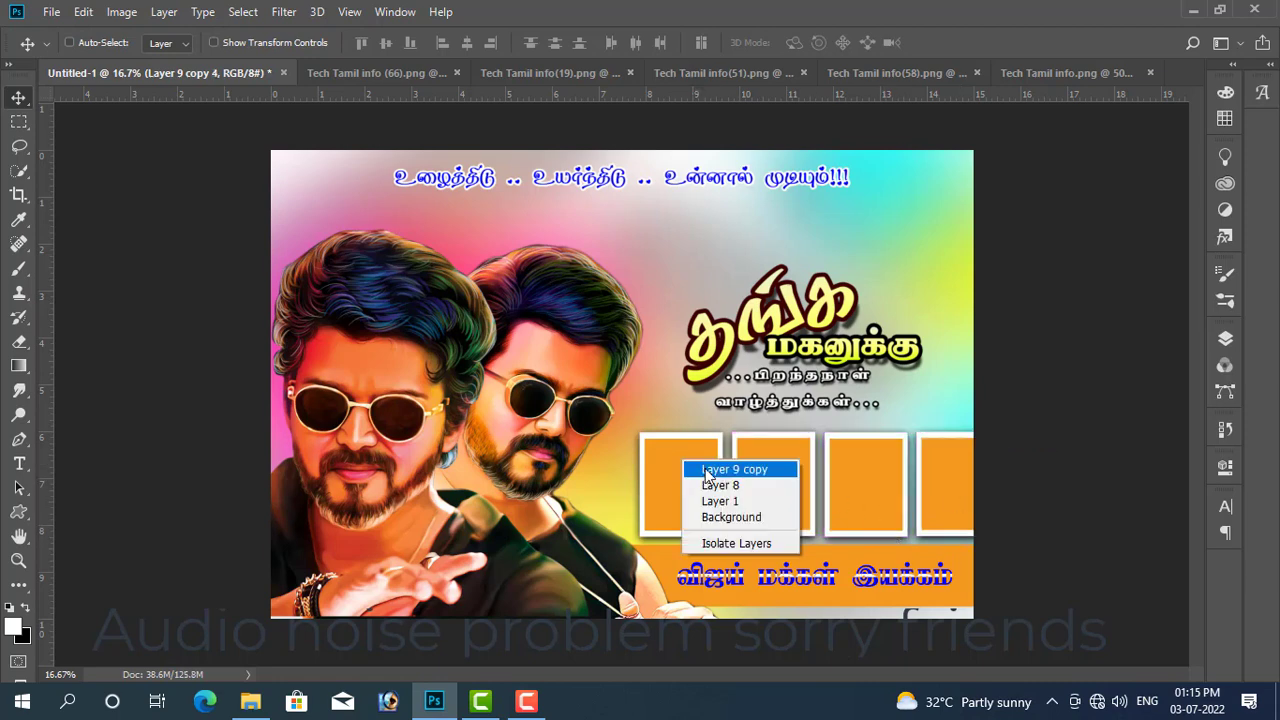
pyautogui.keyDown('shift'); pyautogui.click(705, 470); pyautogui.keyUp('shift')
pyautogui.rightClick(786, 476)
pyautogui.keyDown('shift'); pyautogui.click(820, 488); pyautogui.keyUp('shift')
pyautogui.rightClick(880, 480)
pyautogui.keyDown('shift'); pyautogui.click(894, 488); pyautogui.keyUp('shift')
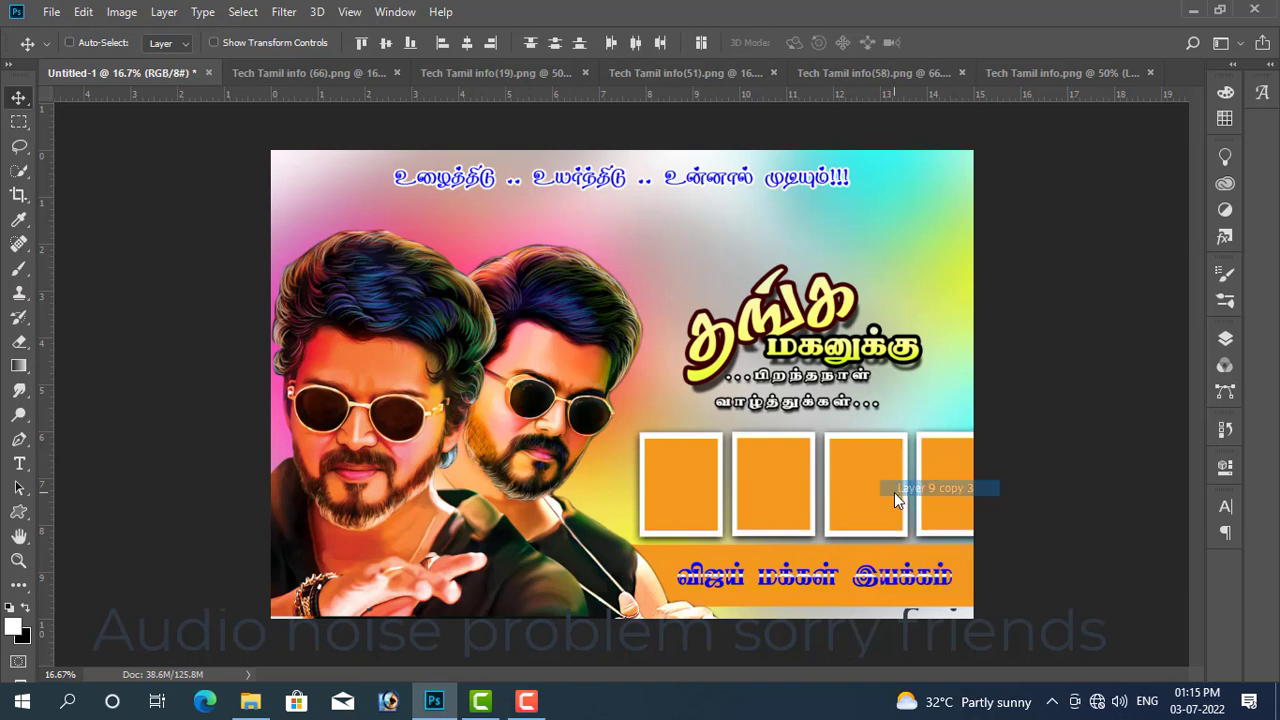
pyautogui.hotkey('ctrl', 't')
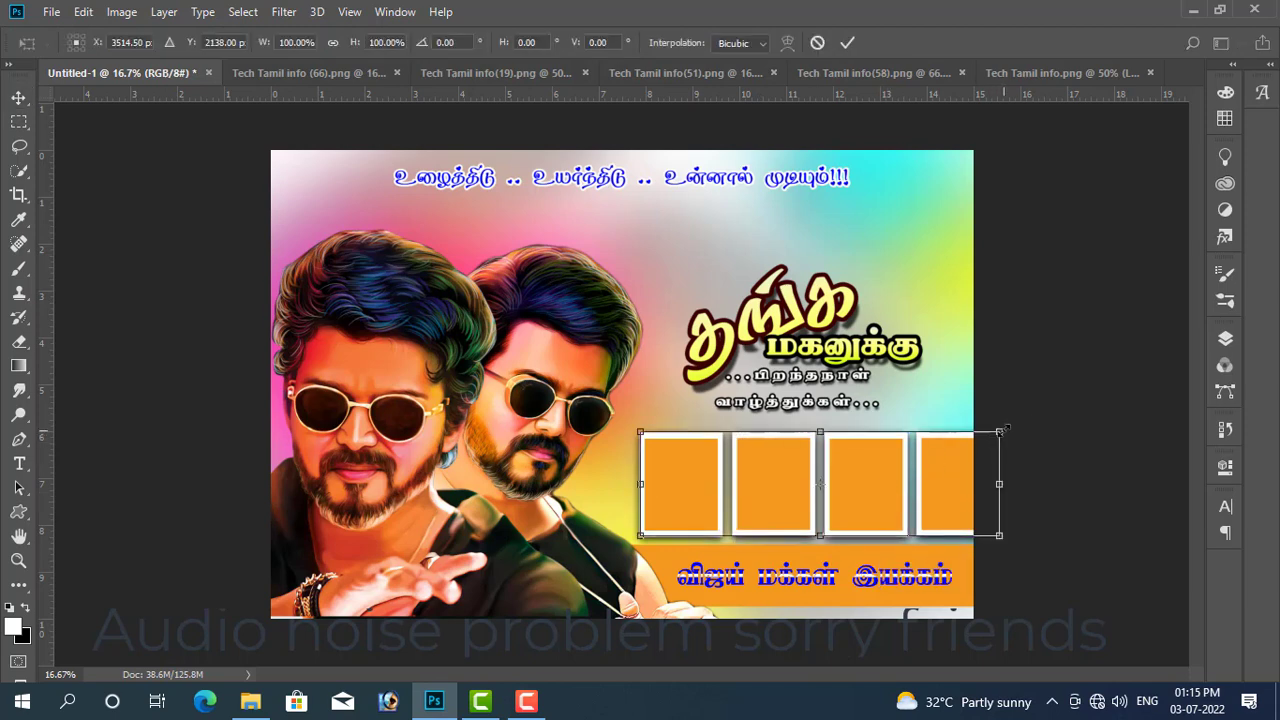
pyautogui.moveTo(1000, 432); pyautogui.dragTo(985, 437)
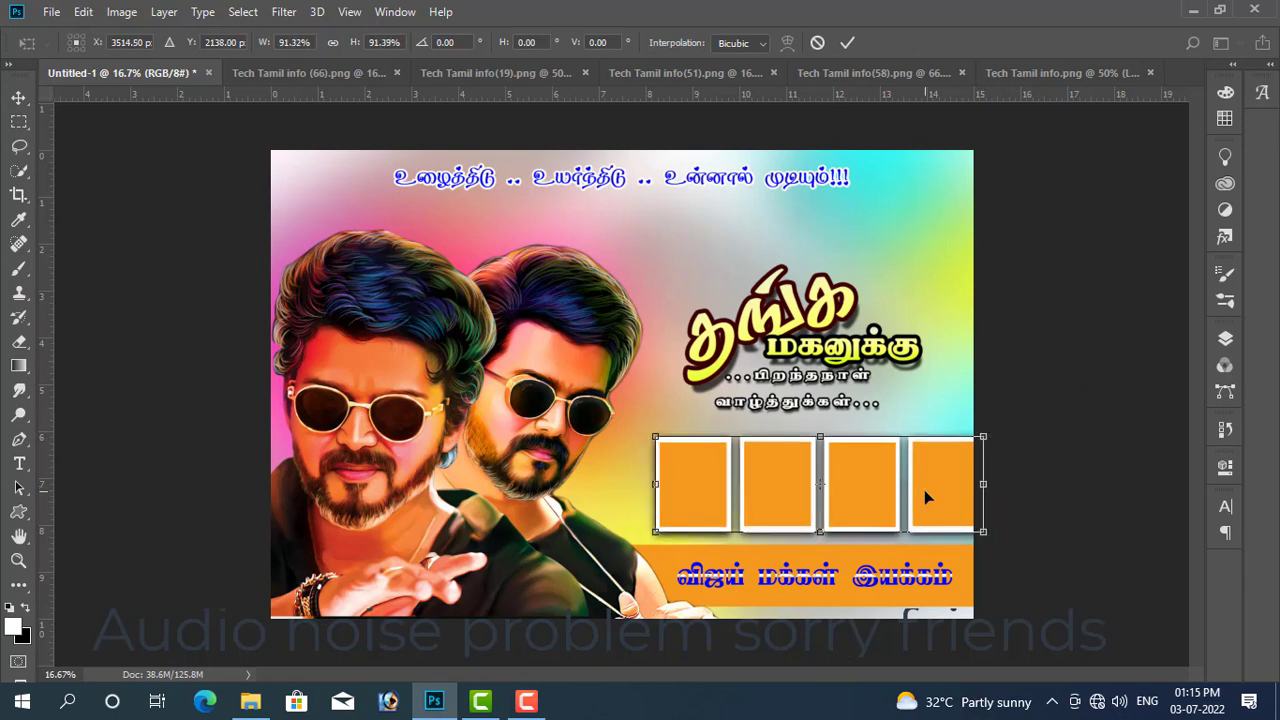
pyautogui.moveTo(925, 497); pyautogui.dragTo(904, 494)
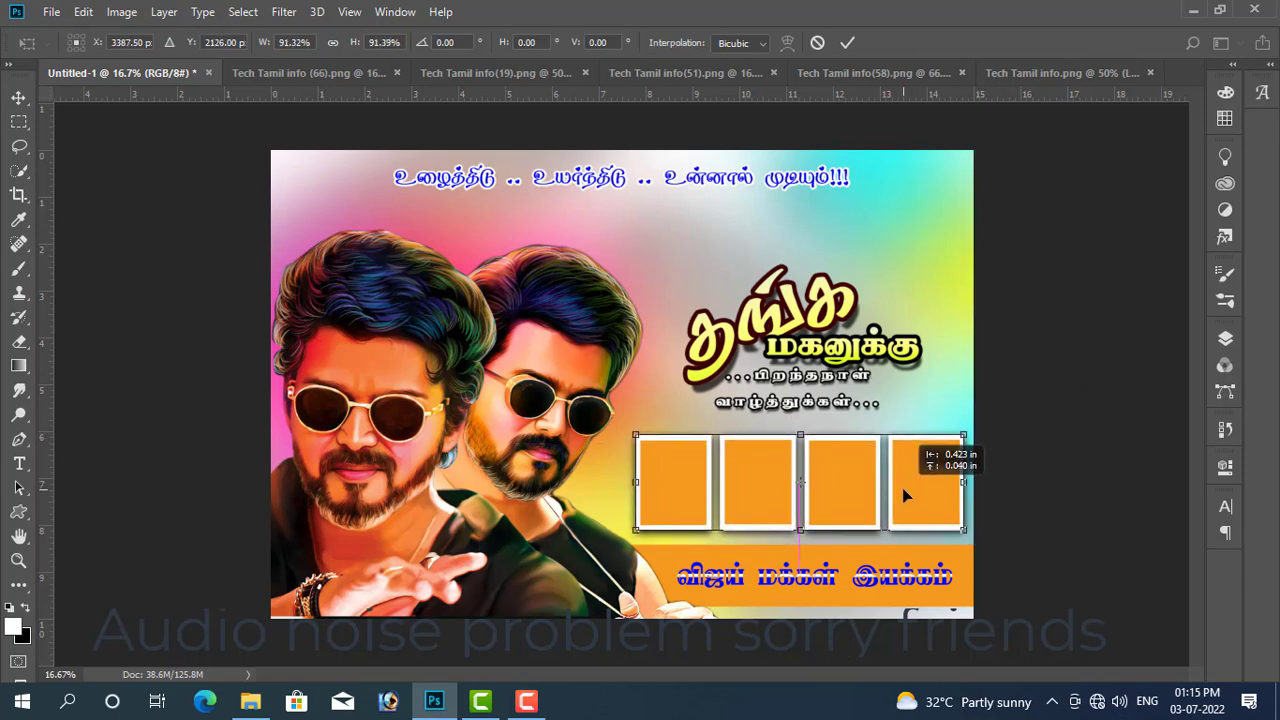
pyautogui.press('Return')
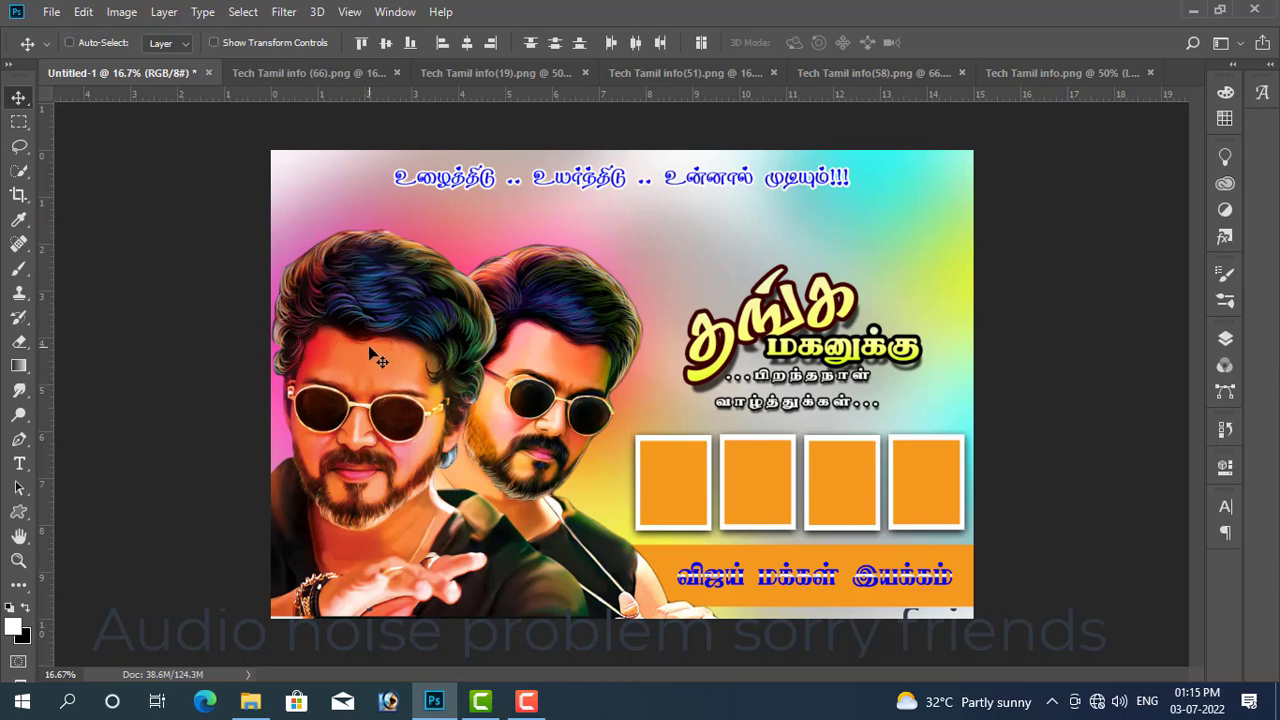
# Step: Fill an elliptical circle on a new layer near the top with the frames' orange
pyautogui.press('m')
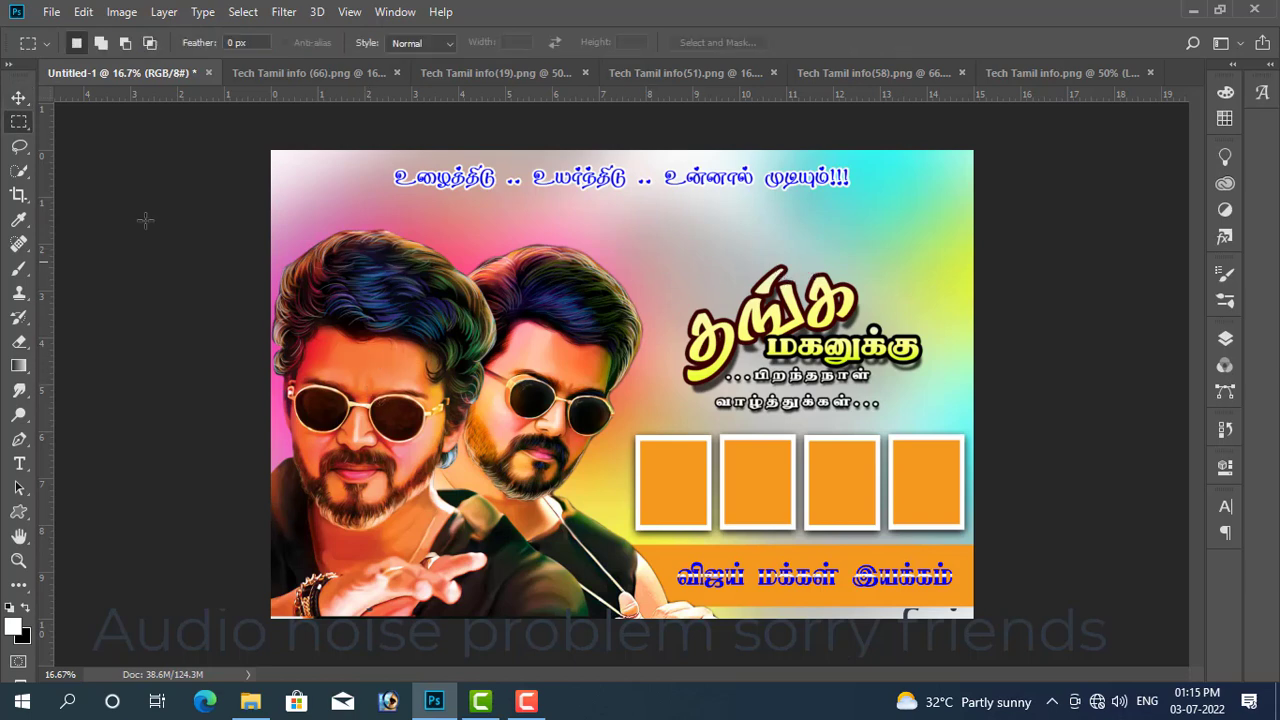
pyautogui.rightClick(25, 131)
pyautogui.click(90, 146)
pyautogui.click(1225, 338)
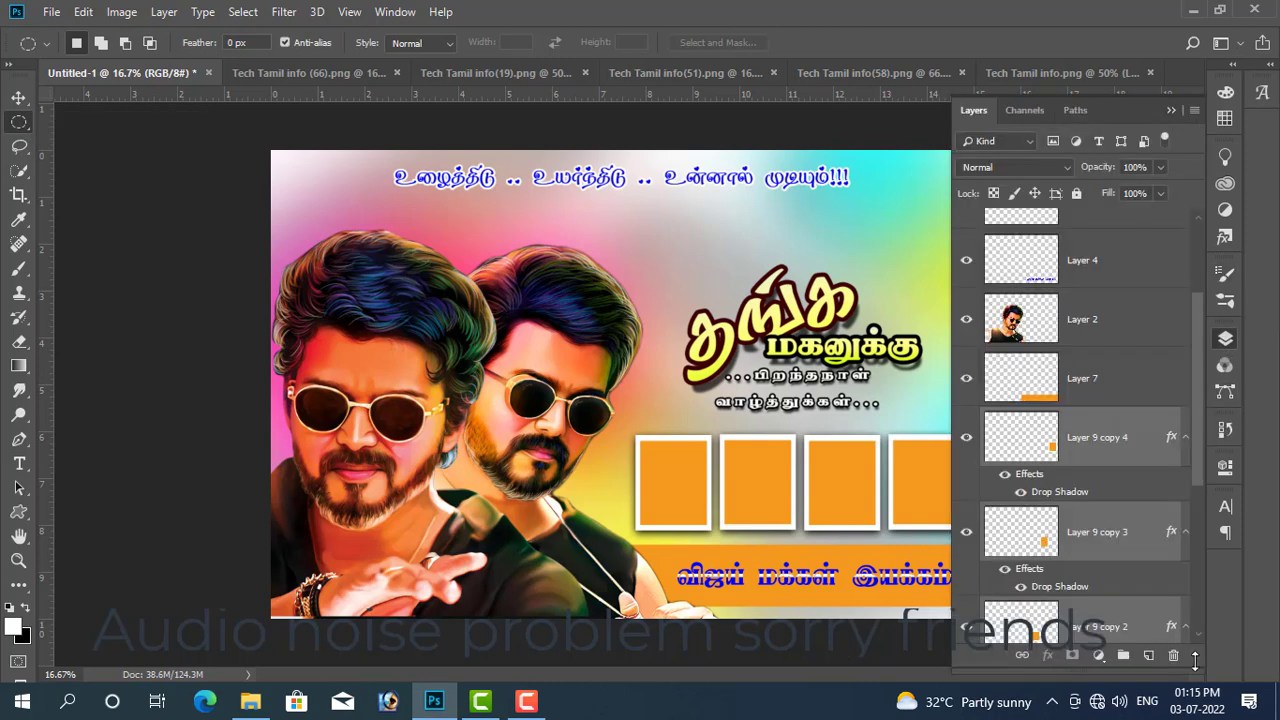
pyautogui.click(1149, 655)
pyautogui.moveTo(645, 198); pyautogui.dragTo(730, 291)
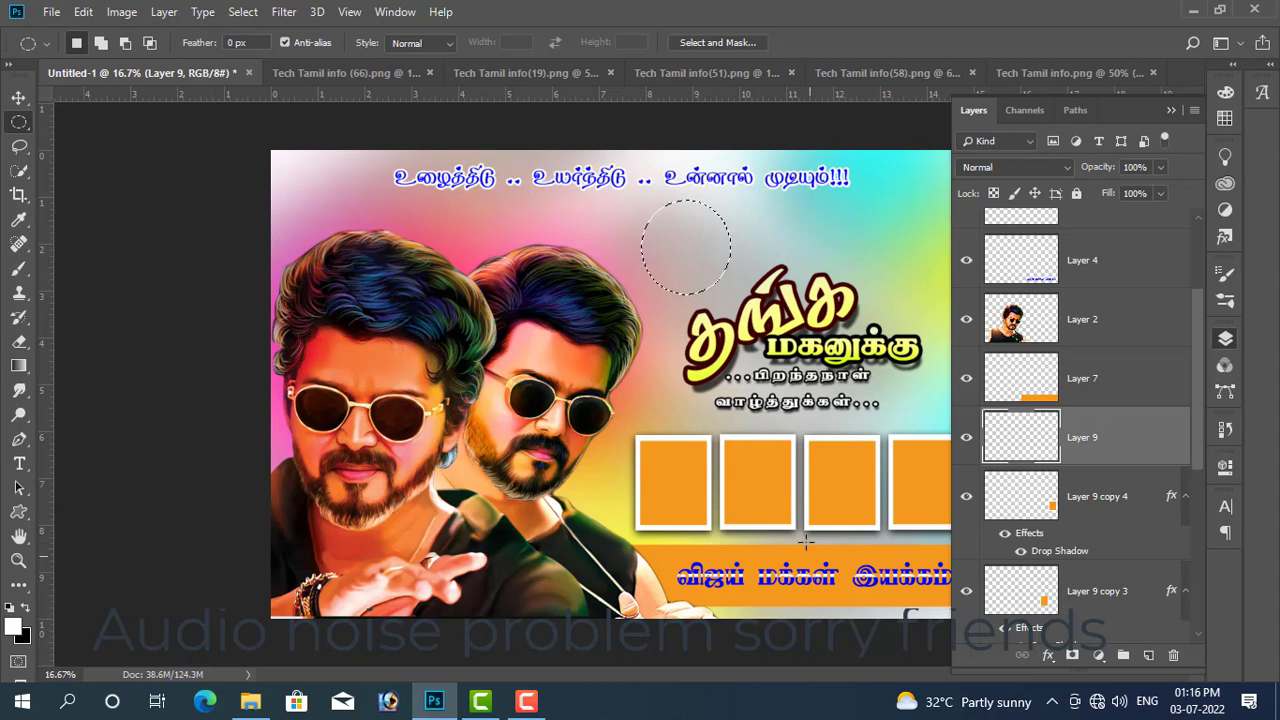
pyautogui.press('i')
pyautogui.click(772, 508)
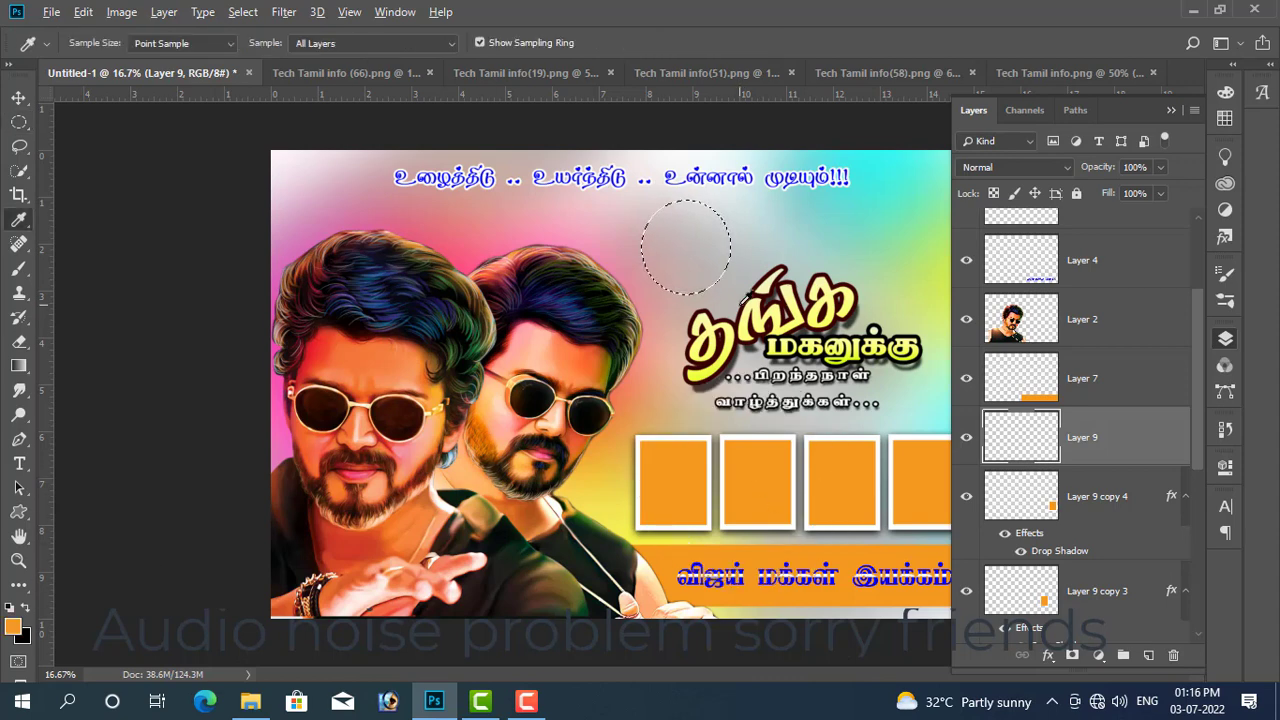
pyautogui.hotkey('alt', 'Delete')
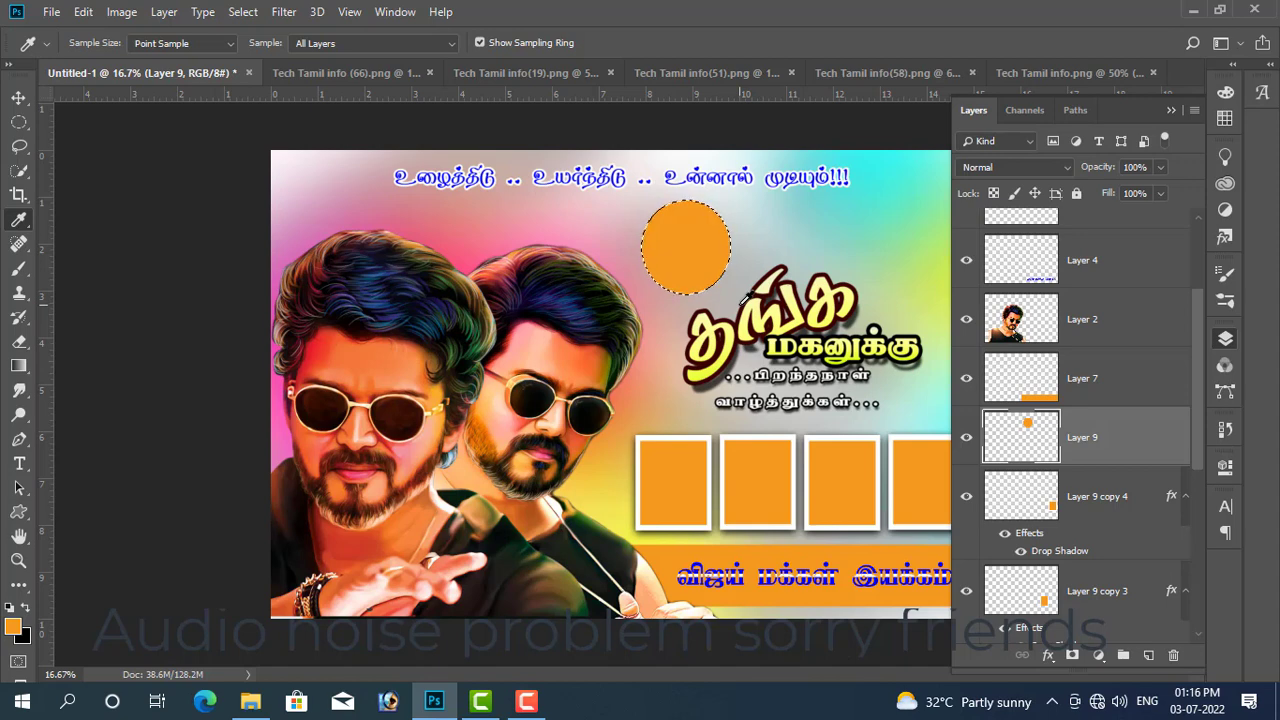
# Step: Place a white (ffffff) copy of the circle beneath it, enlarged slightly to form a rim
pyautogui.hotkey('ctrl', 'j')
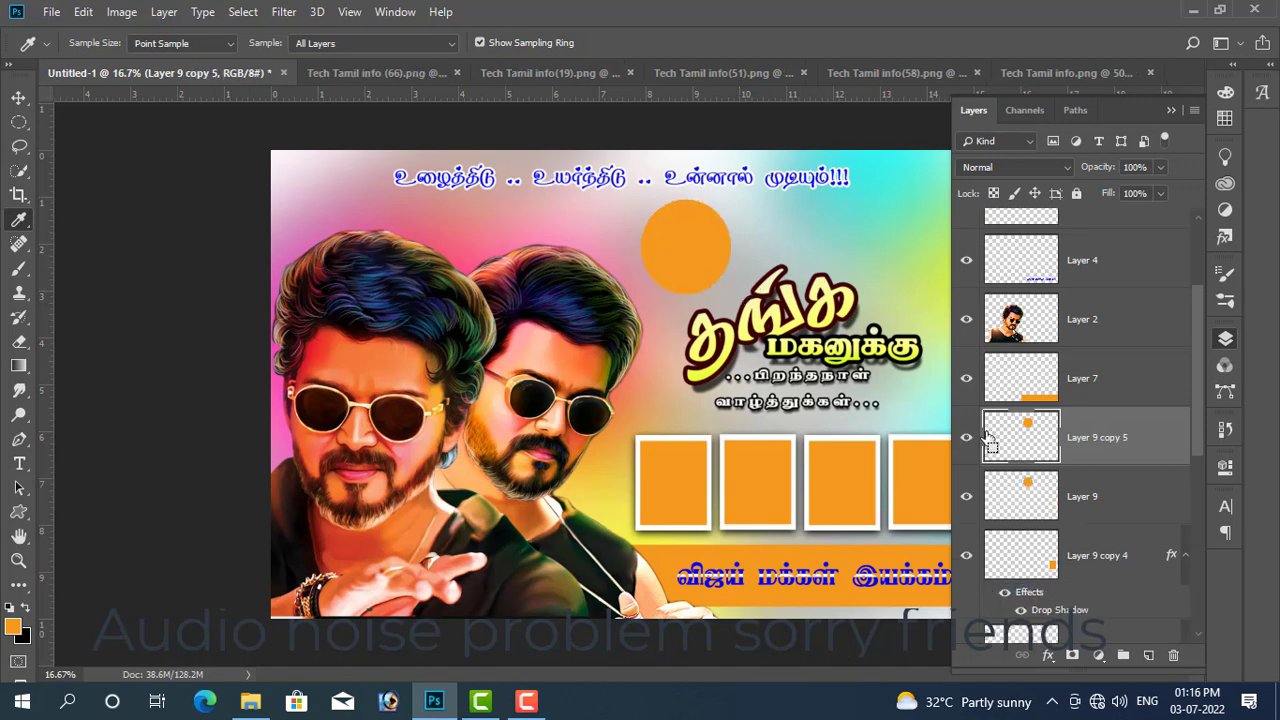
pyautogui.keyDown('ctrl'); pyautogui.click(1035, 447); pyautogui.keyUp('ctrl')
pyautogui.click(14, 627)
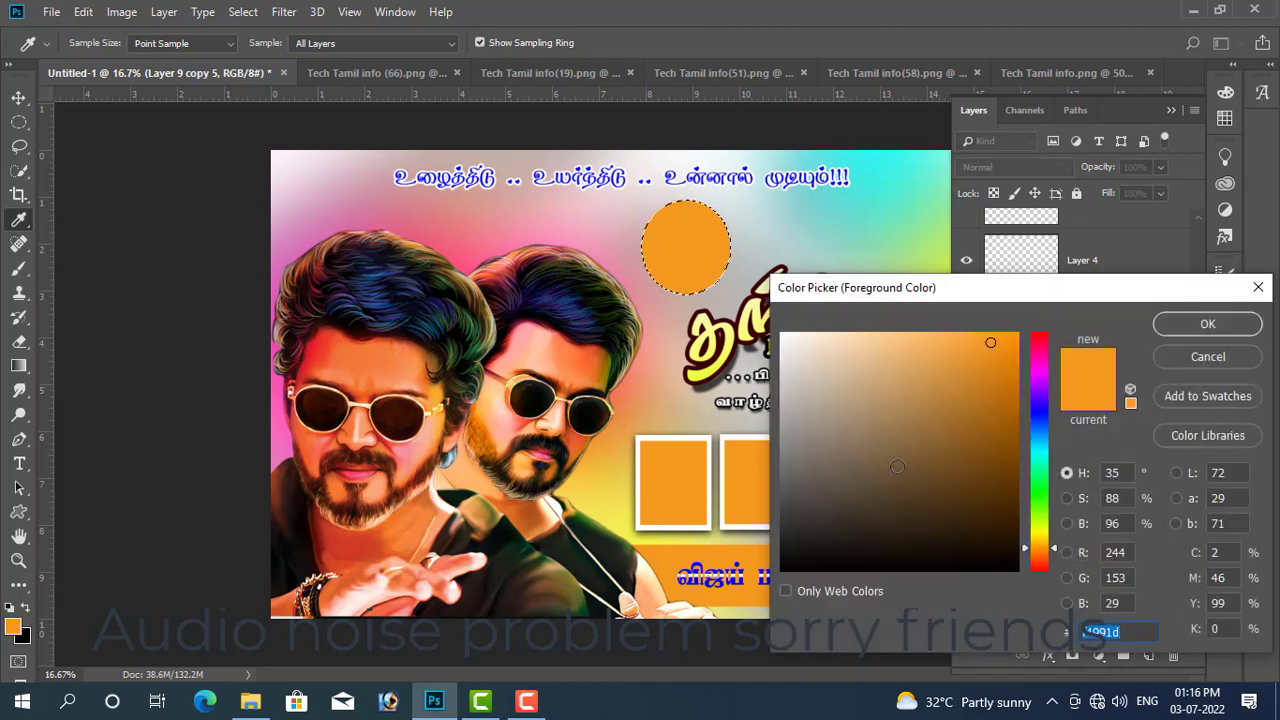
pyautogui.write('ffffff')
pyautogui.click(1184, 330)
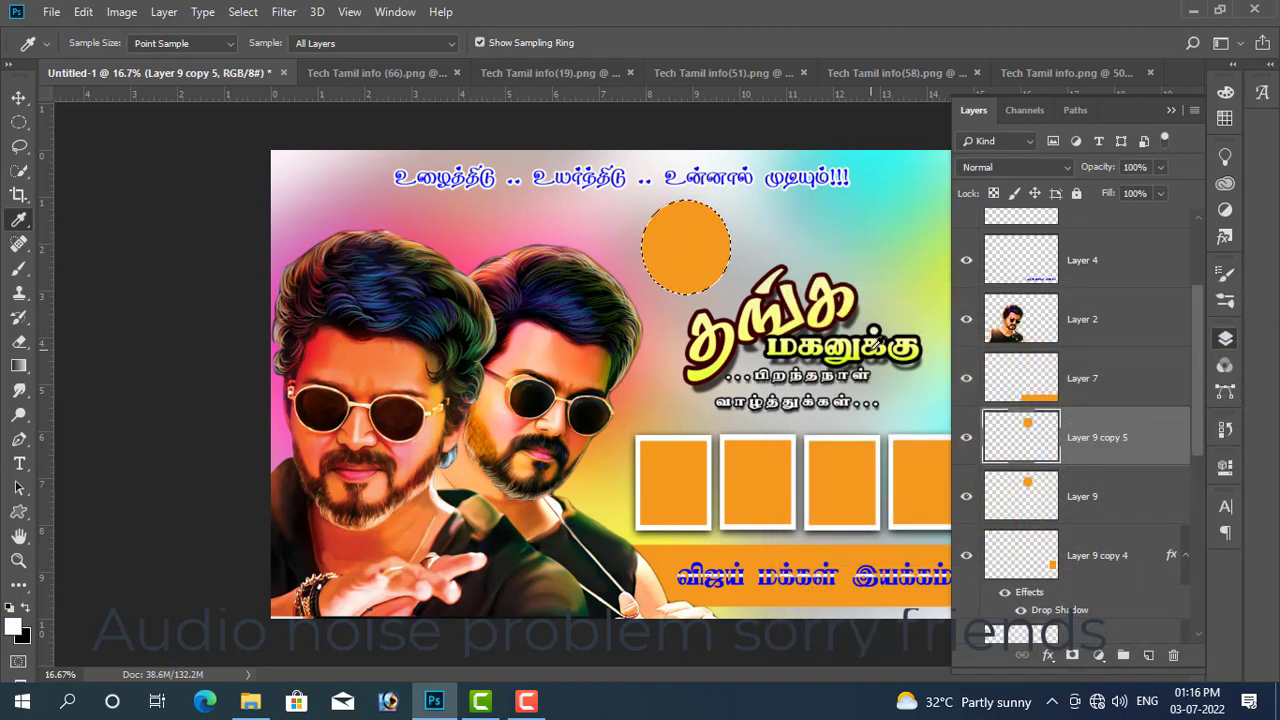
pyautogui.hotkey('alt', 'BackSpace')
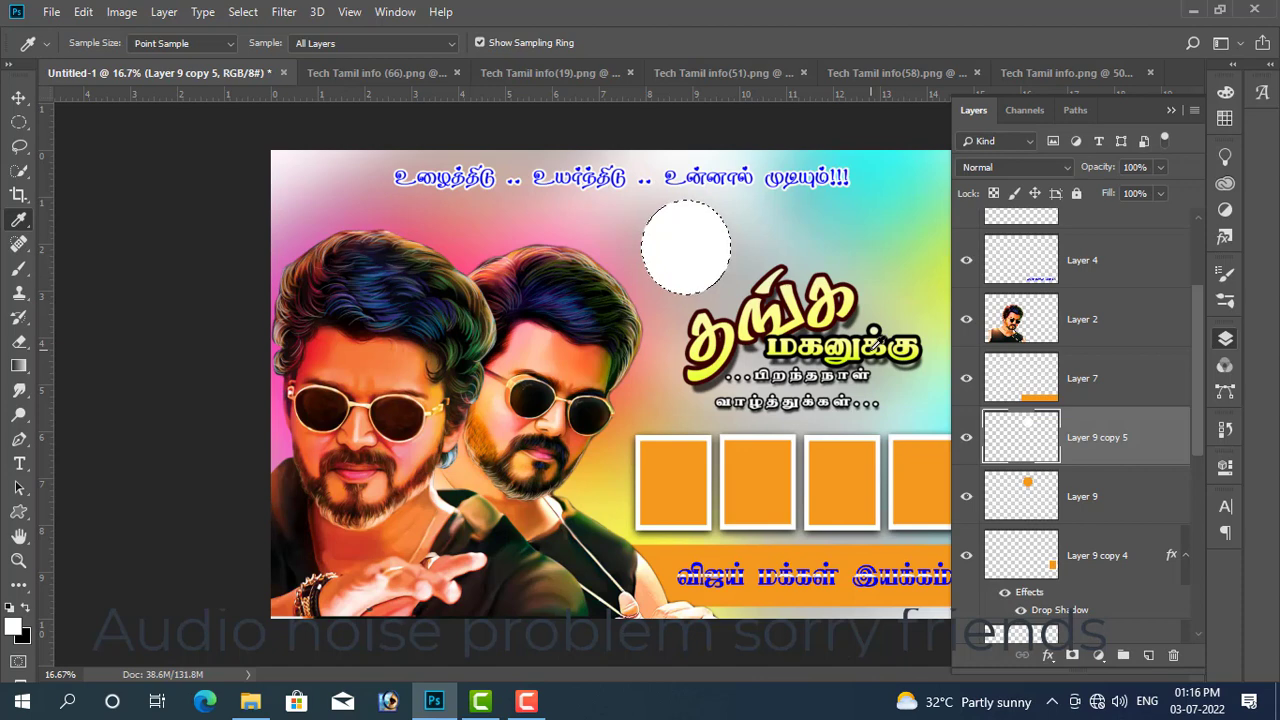
pyautogui.hotkey('ctrl', 'd')
pyautogui.moveTo(1148, 447); pyautogui.dragTo(1143, 510)
pyautogui.hotkey('ctrl', 't')
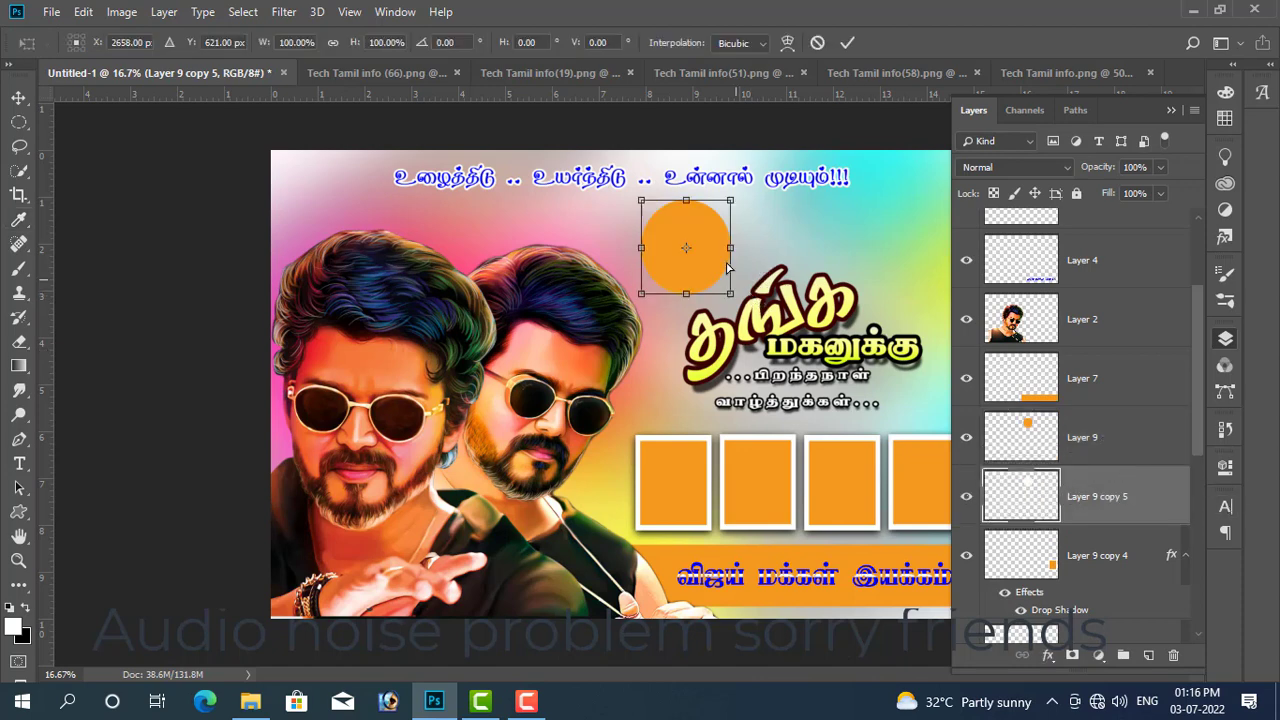
pyautogui.moveTo(727, 203); pyautogui.dragTo(731, 200)
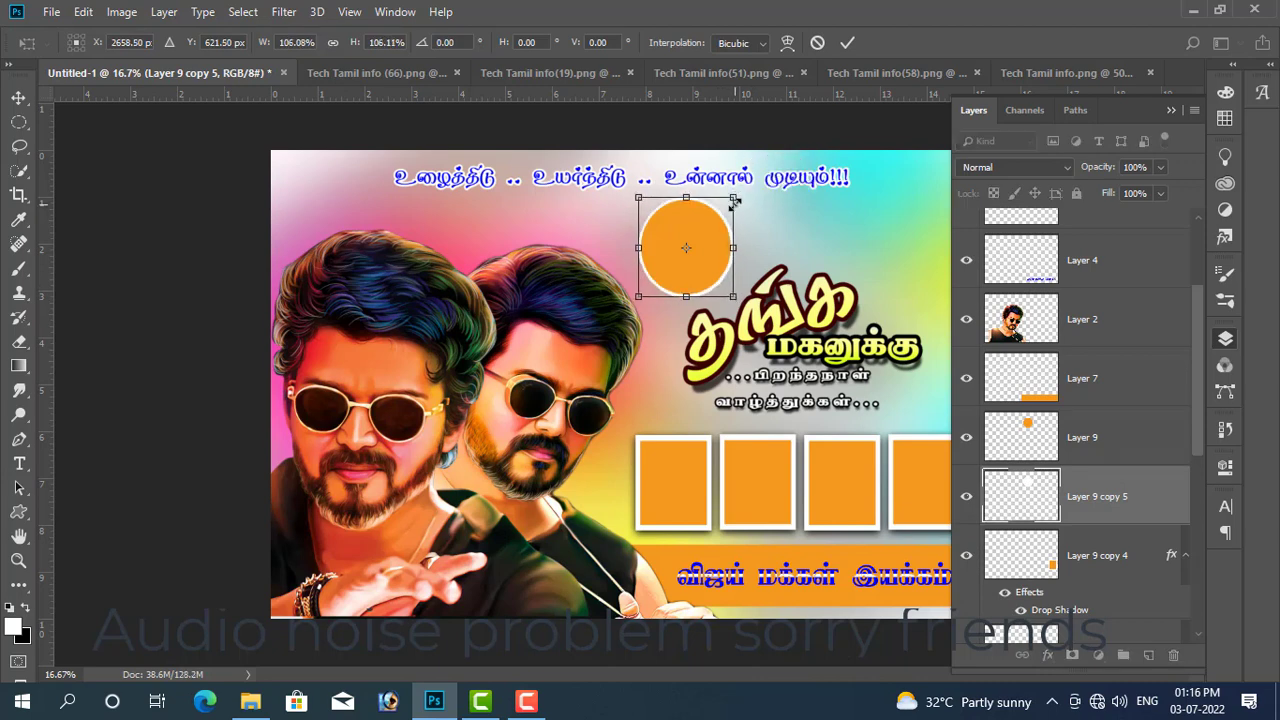
pyautogui.press('Return')
# Step: Copy the drop shadow layer style from one of the photo frames
pyautogui.press('i')
pyautogui.press('v')
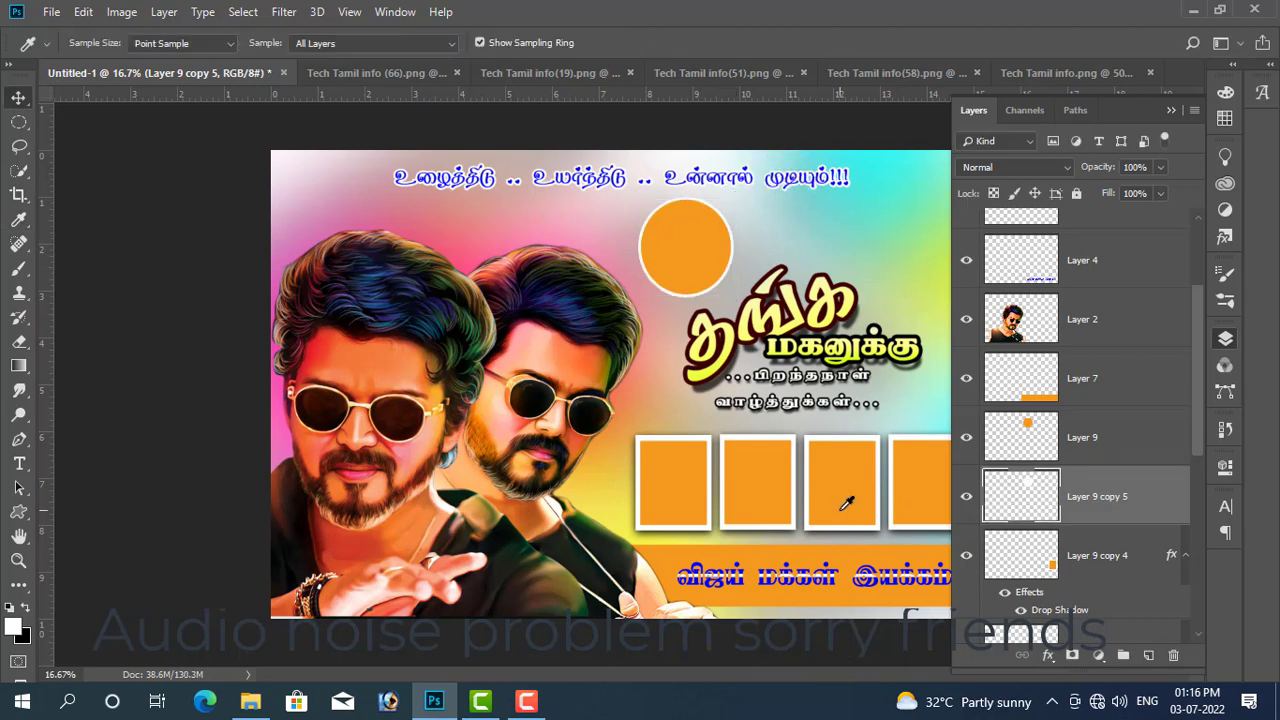
pyautogui.rightClick(845, 503)
pyautogui.click(878, 538)
pyautogui.rightClick(855, 505)
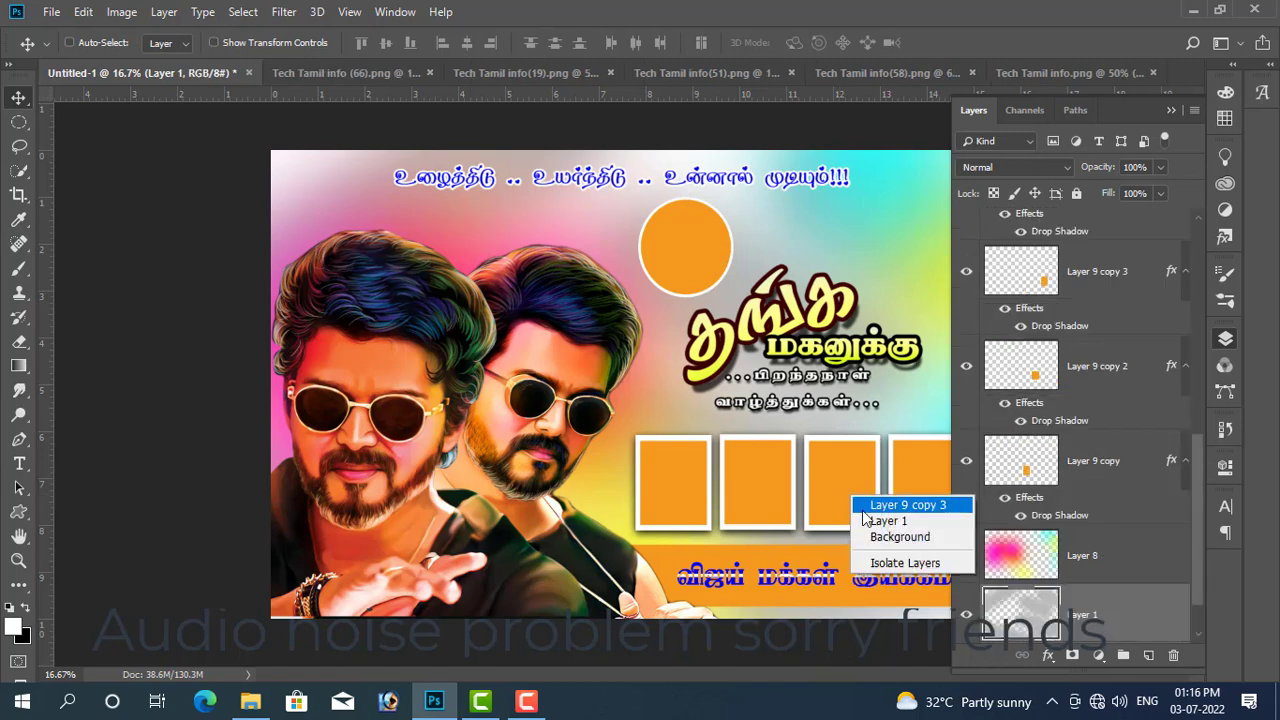
pyautogui.click(870, 504)
pyautogui.rightClick(1121, 465)
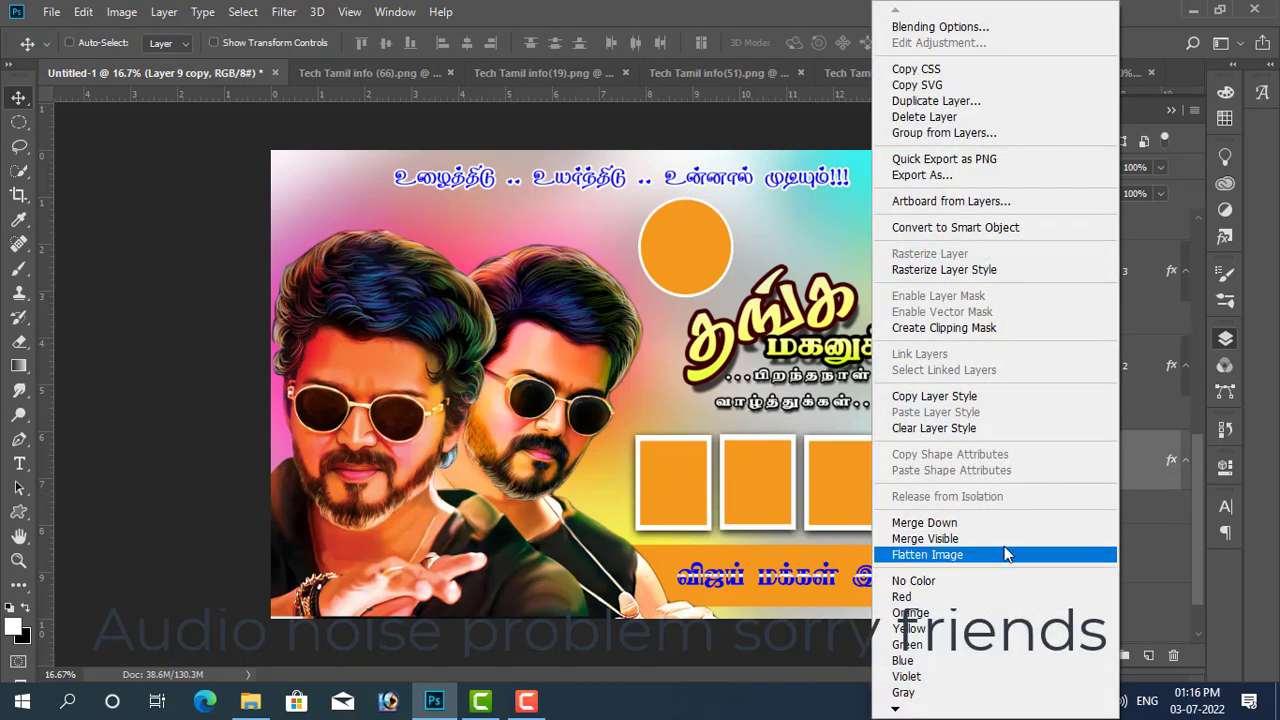
pyautogui.click(1000, 396)
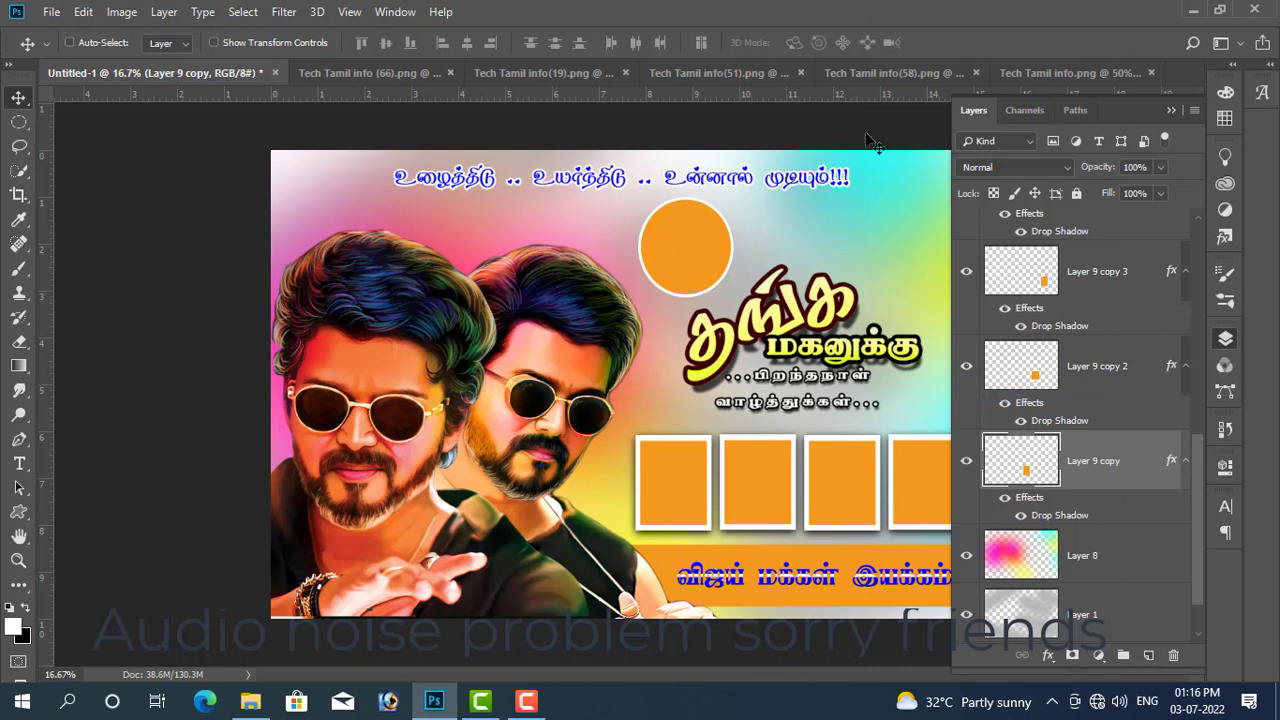
# Step: Merge the orange circle with its white rim, paste the drop shadow, and drag a copy rightward
pyautogui.rightClick(685, 253)
pyautogui.click(740, 261)
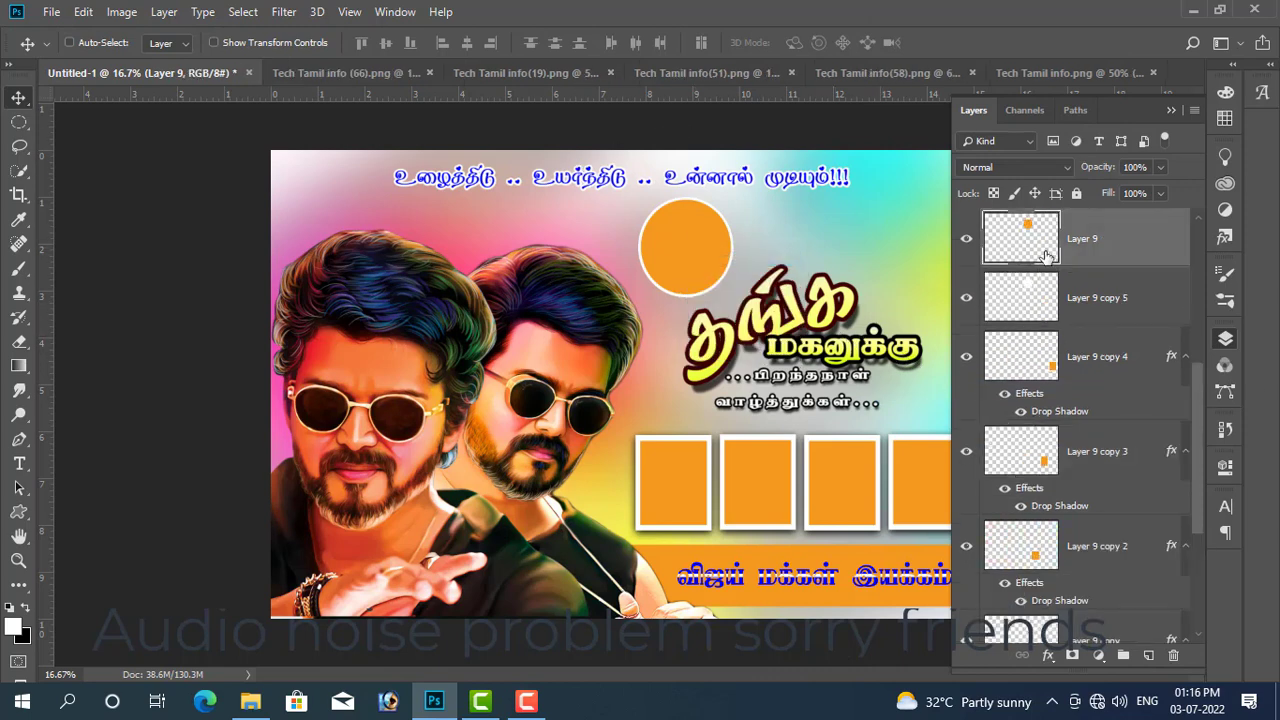
pyautogui.rightClick(1118, 252)
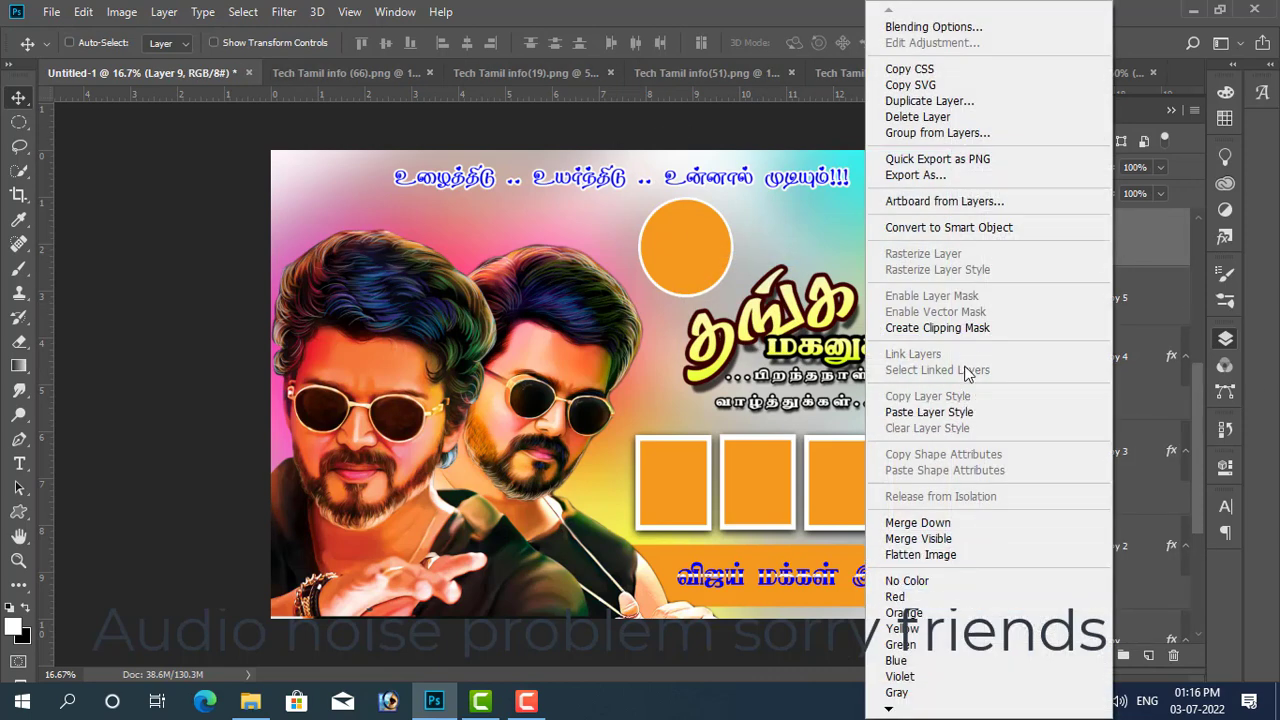
pyautogui.click(966, 412)
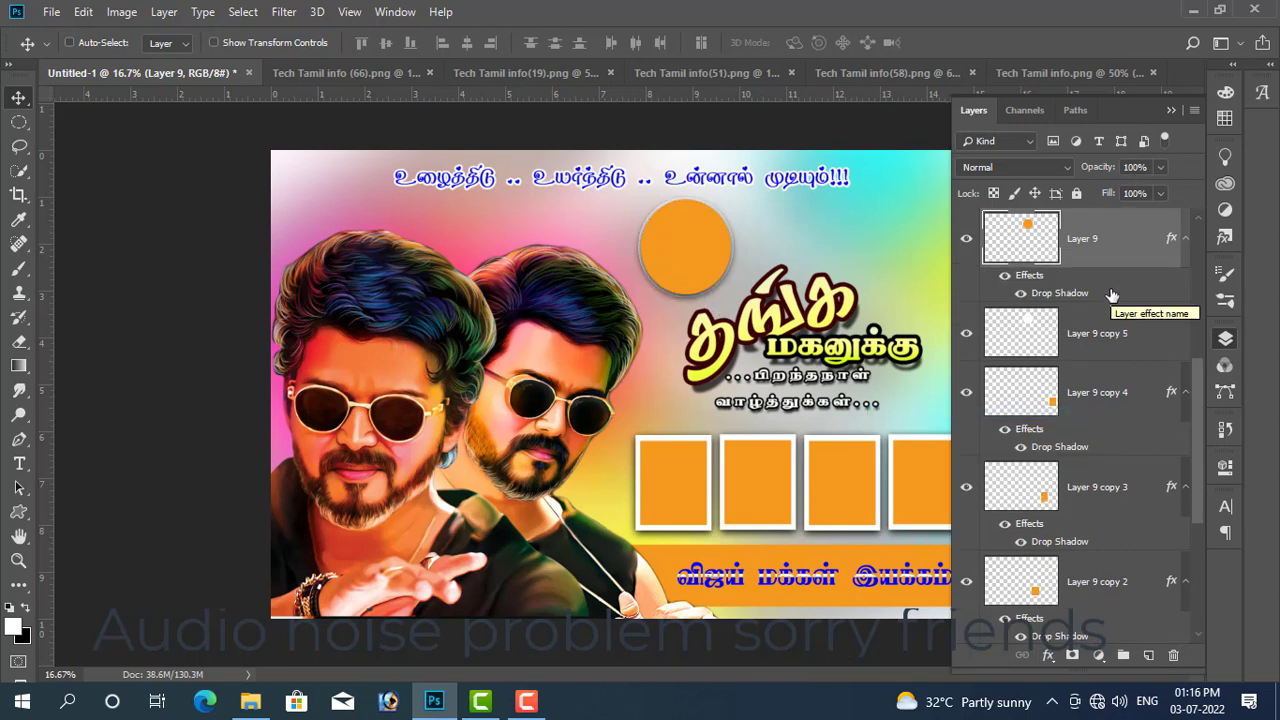
pyautogui.scroll(2, 1112, 295)
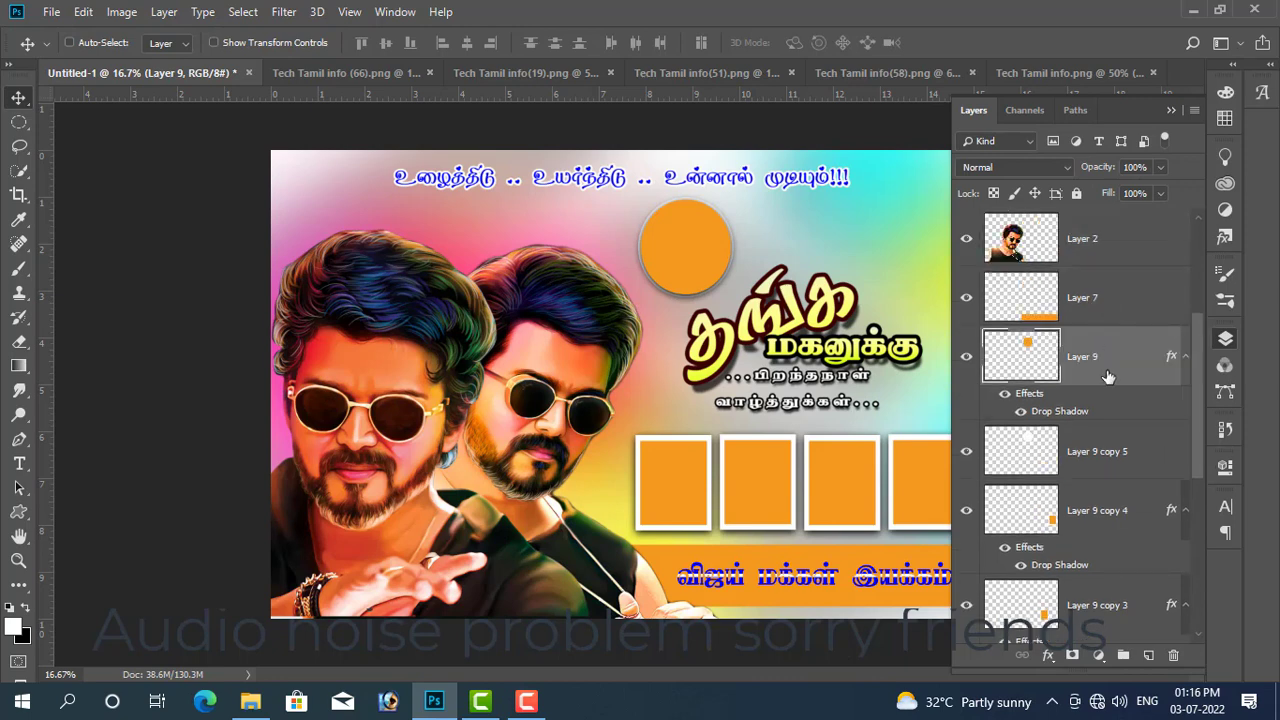
pyautogui.hotkey('ctrl', 'z')
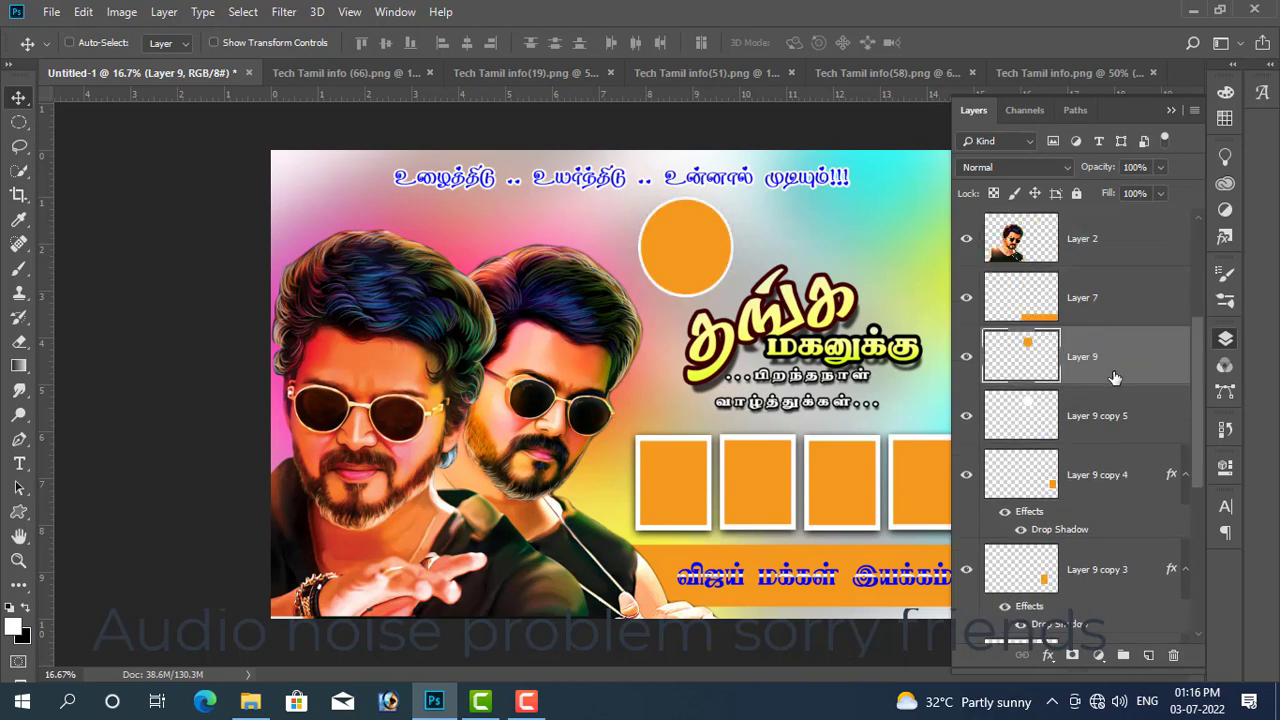
pyautogui.hotkey('ctrl', 'z')
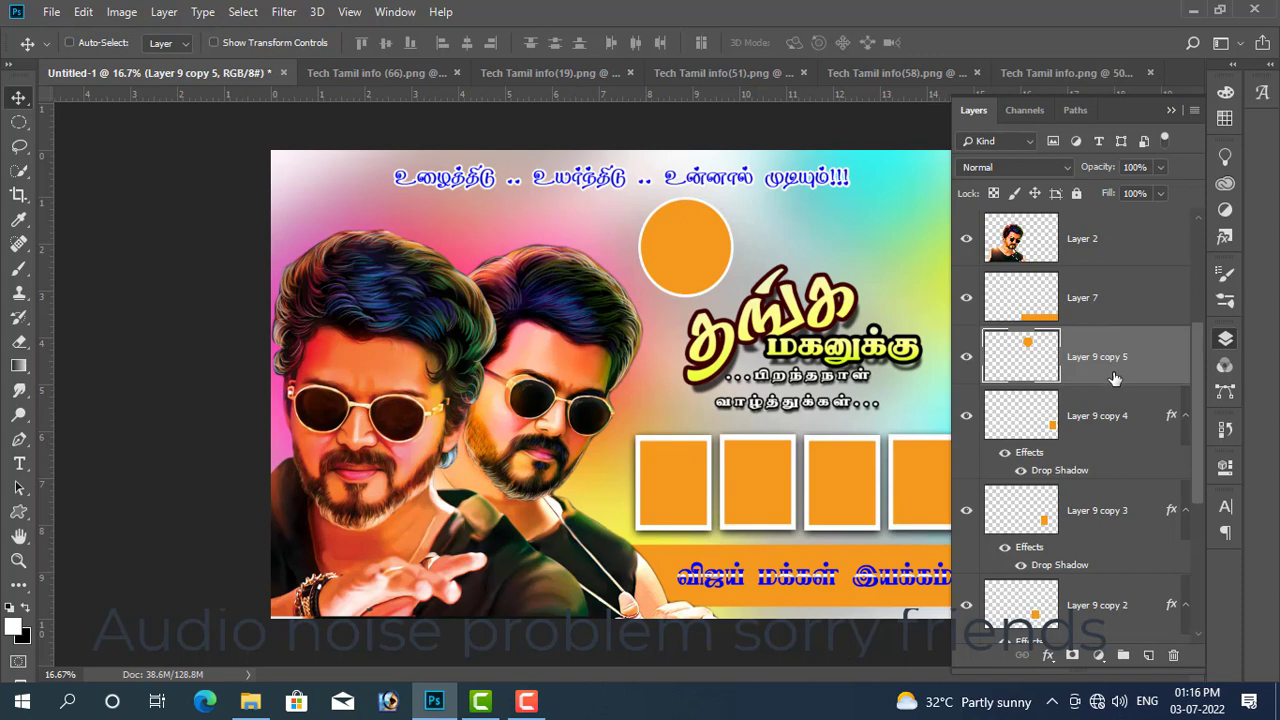
pyautogui.rightClick(1100, 354)
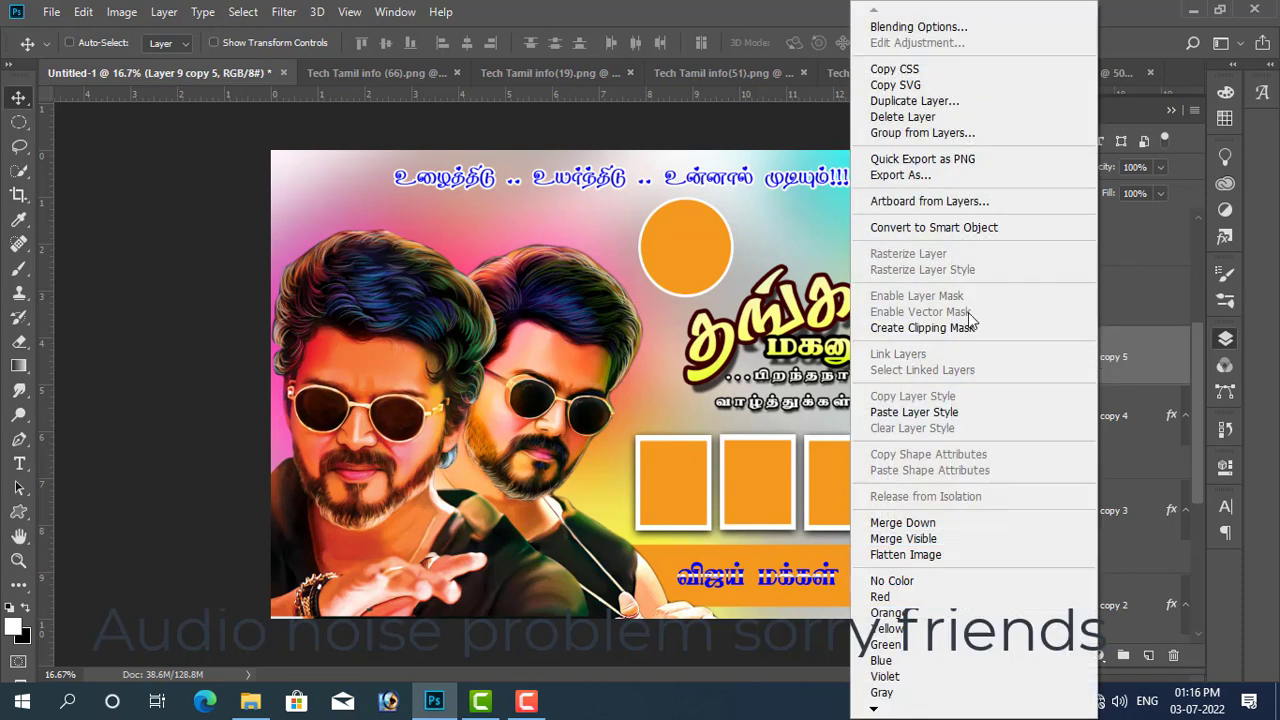
pyautogui.click(952, 420)
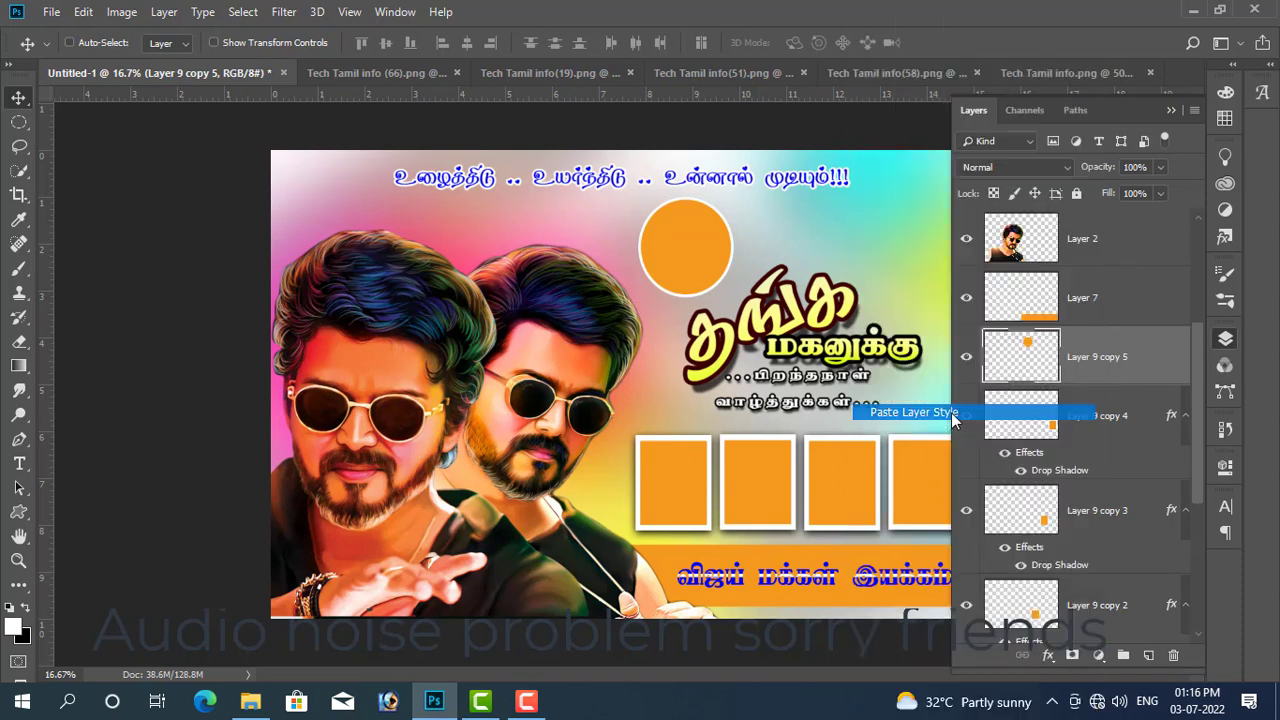
pyautogui.click(1171, 110)
pyautogui.moveTo(695, 267); pyautogui.dragTo(916, 277)
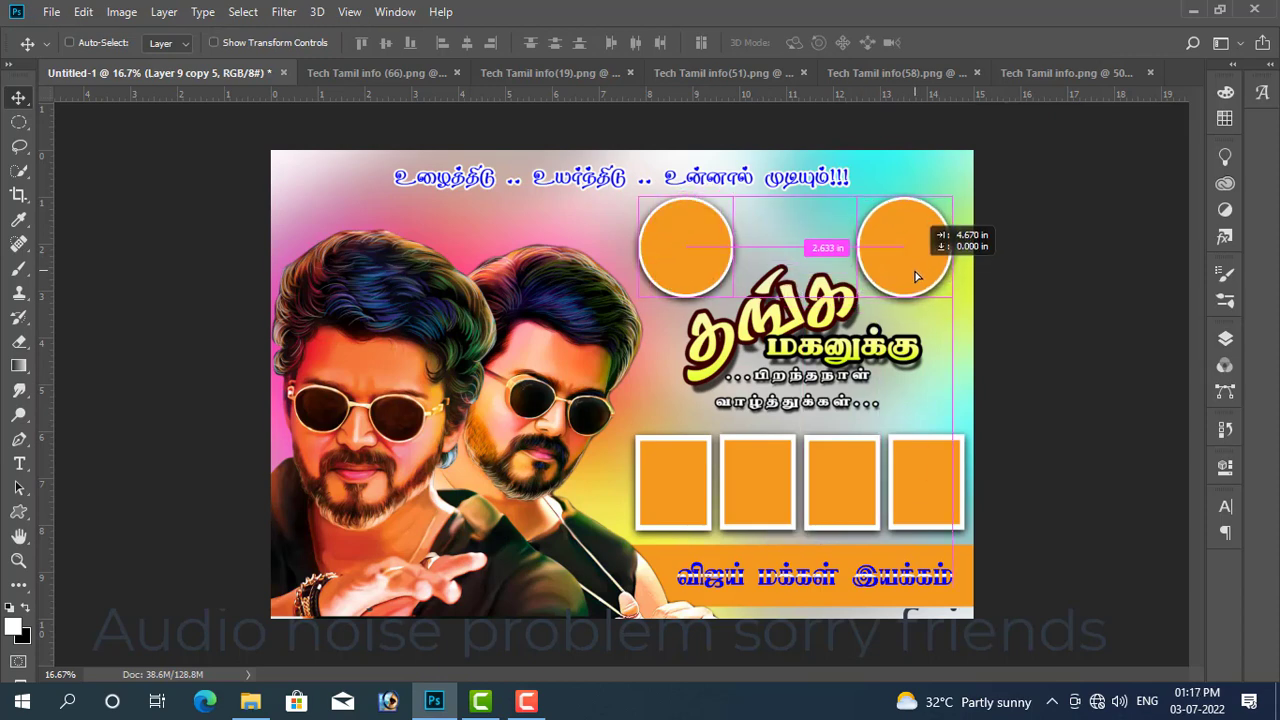
# Step: Drop the circle copy near the top-right and shrink the left circle to about 75%
pyautogui.moveTo(916, 277); pyautogui.dragTo(916, 277)
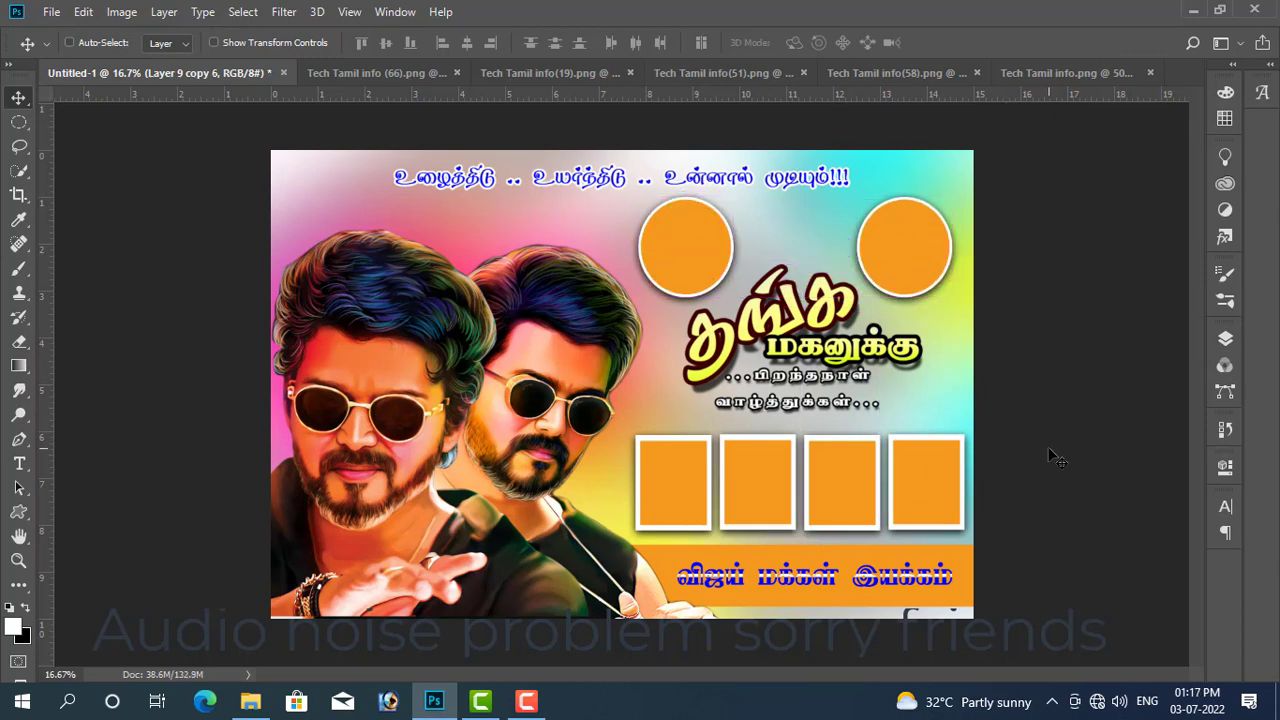
pyautogui.rightClick(700, 237)
pyautogui.click(711, 246)
pyautogui.hotkey('ctrl', 't')
pyautogui.moveTo(733, 197); pyautogui.dragTo(721, 209)
pyautogui.press('Return')
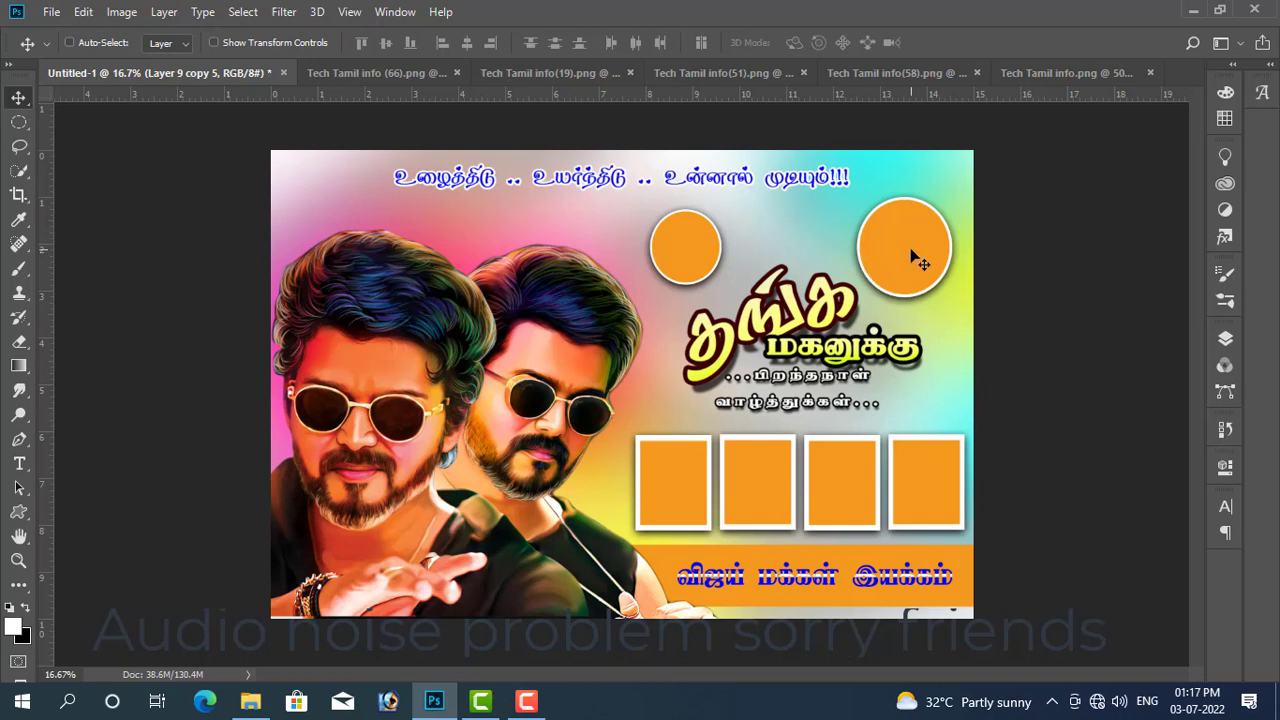
# Step: Raise the right circle slightly toward the poster's top-right corner
pyautogui.rightClick(912, 252)
pyautogui.click(923, 259)
pyautogui.moveTo(923, 256); pyautogui.dragTo(925, 241)
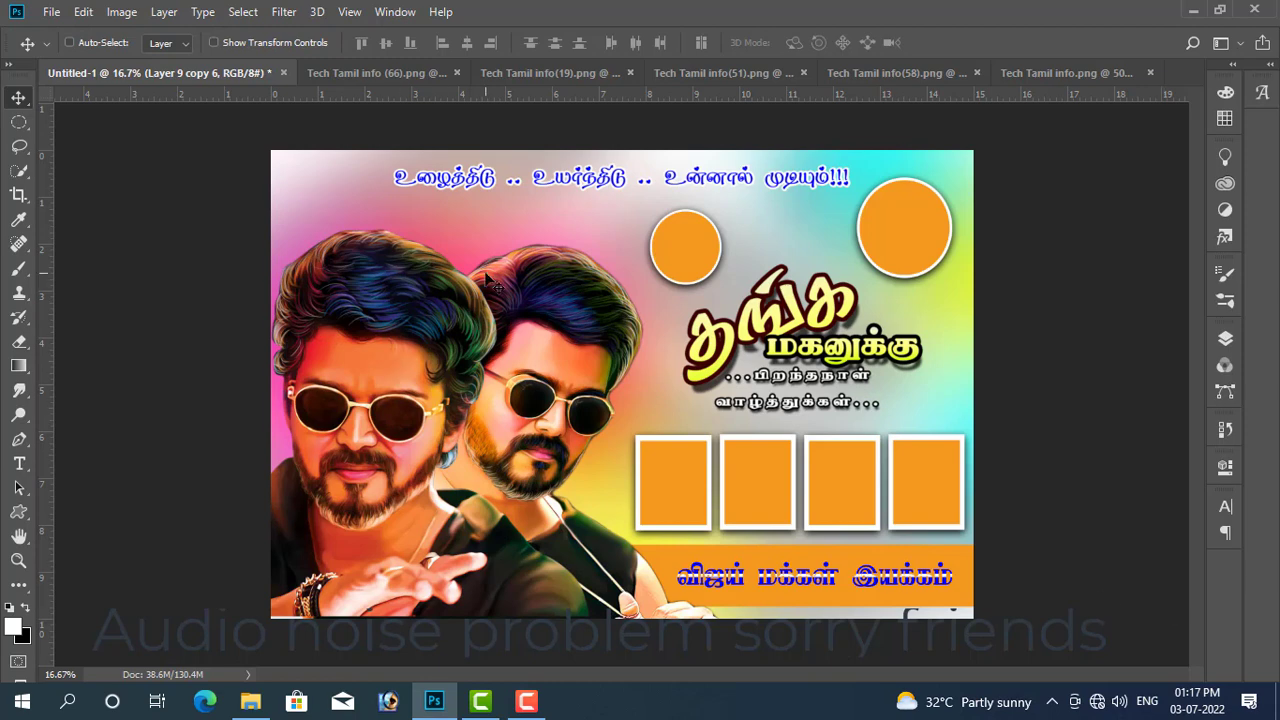
pyautogui.click(1225, 338)
# Step: Add a new empty layer above Layer 8 and set up the Brush with a yellow swatch
pyautogui.scroll(-3, 1117, 522)
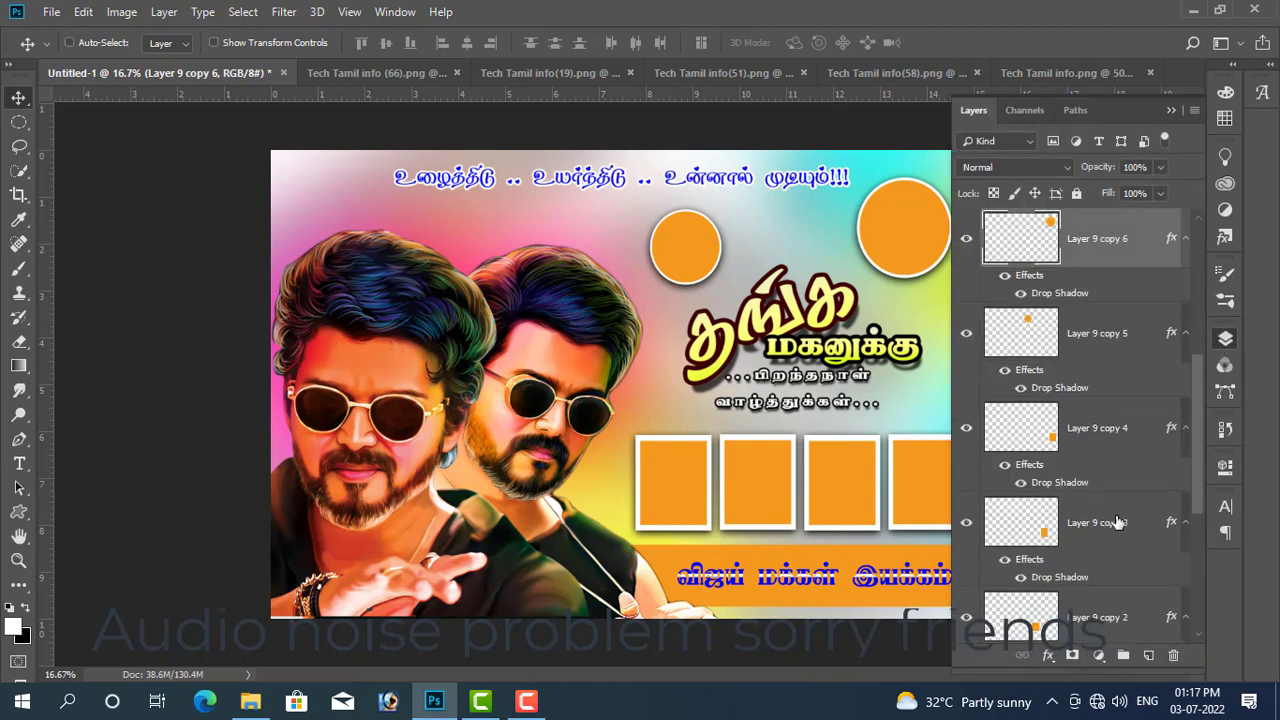
pyautogui.scroll(-3, 1117, 522)
pyautogui.click(1106, 496)
pyautogui.hotkey('ctrl', 'shift', 'alt', 'n')
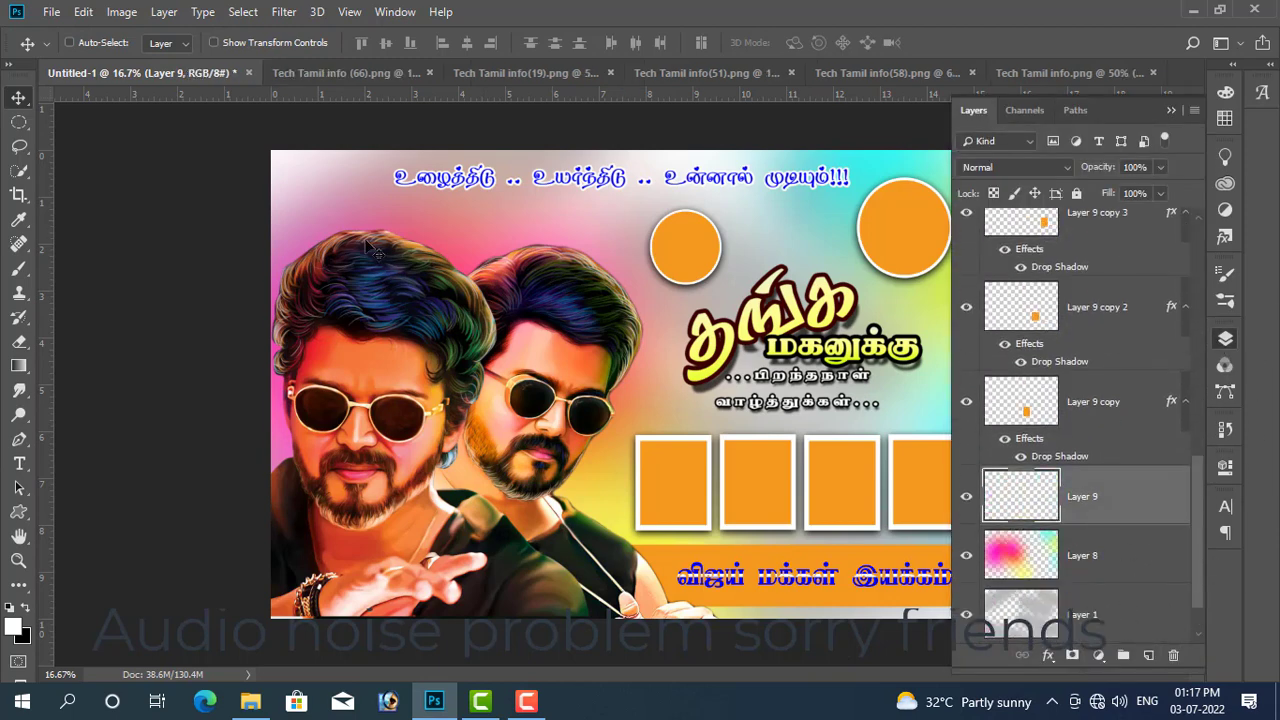
pyautogui.press('b')
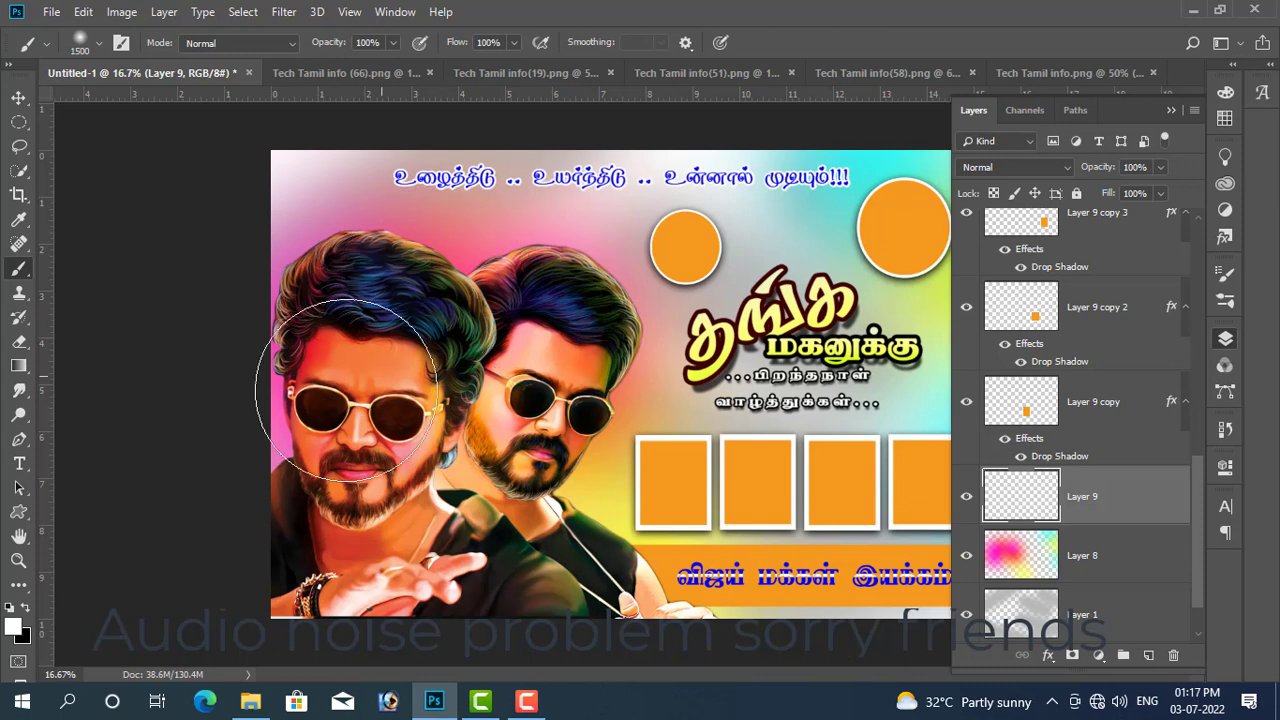
pyautogui.click(1225, 118)
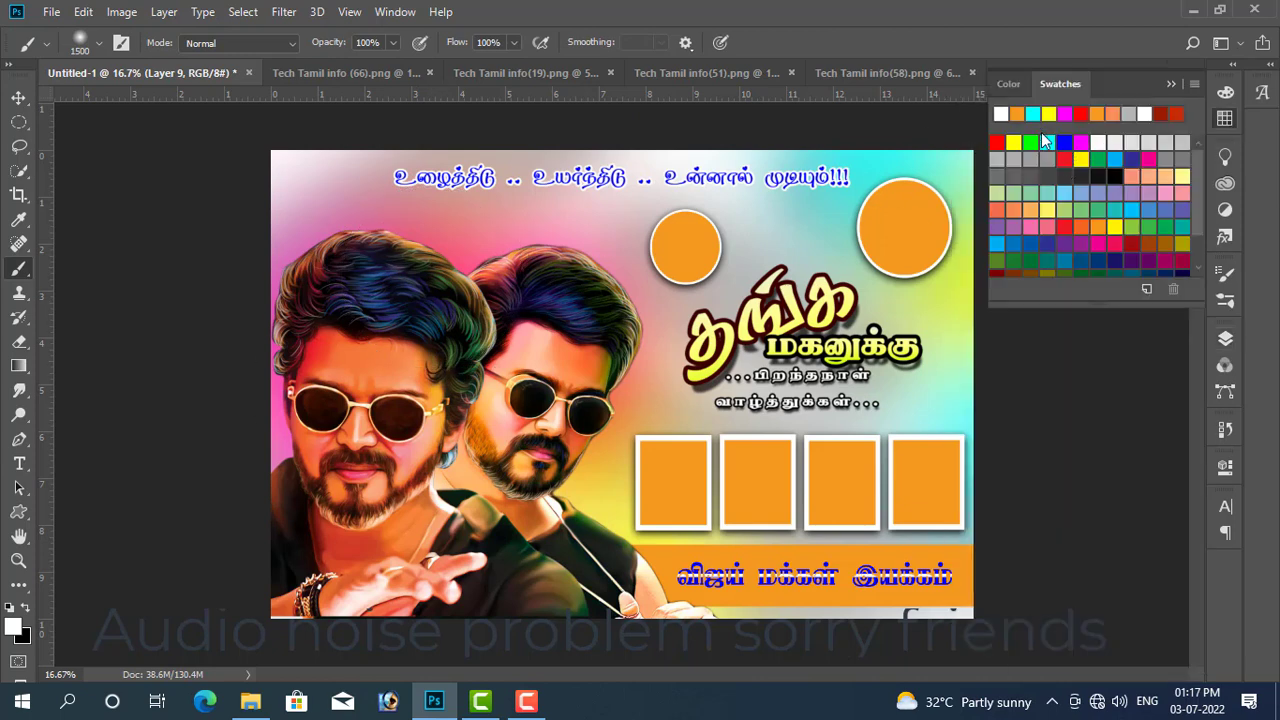
pyautogui.click(1049, 114)
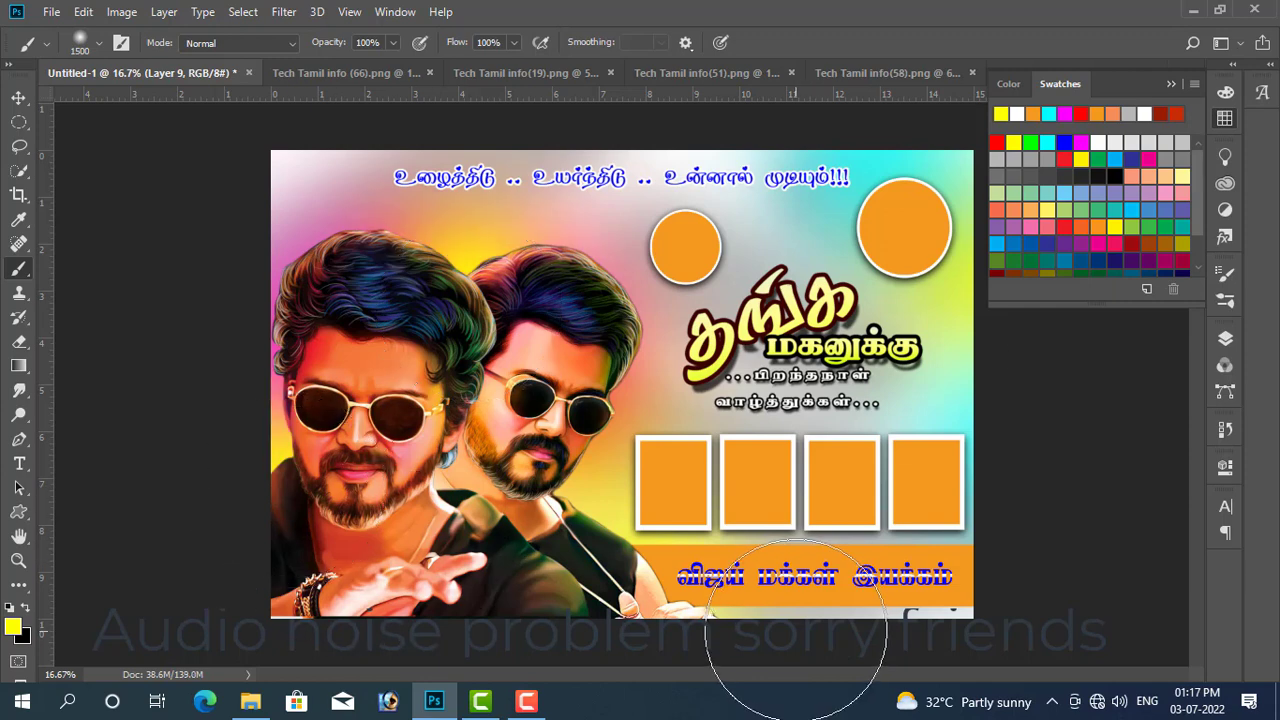
pyautogui.click(1171, 83)
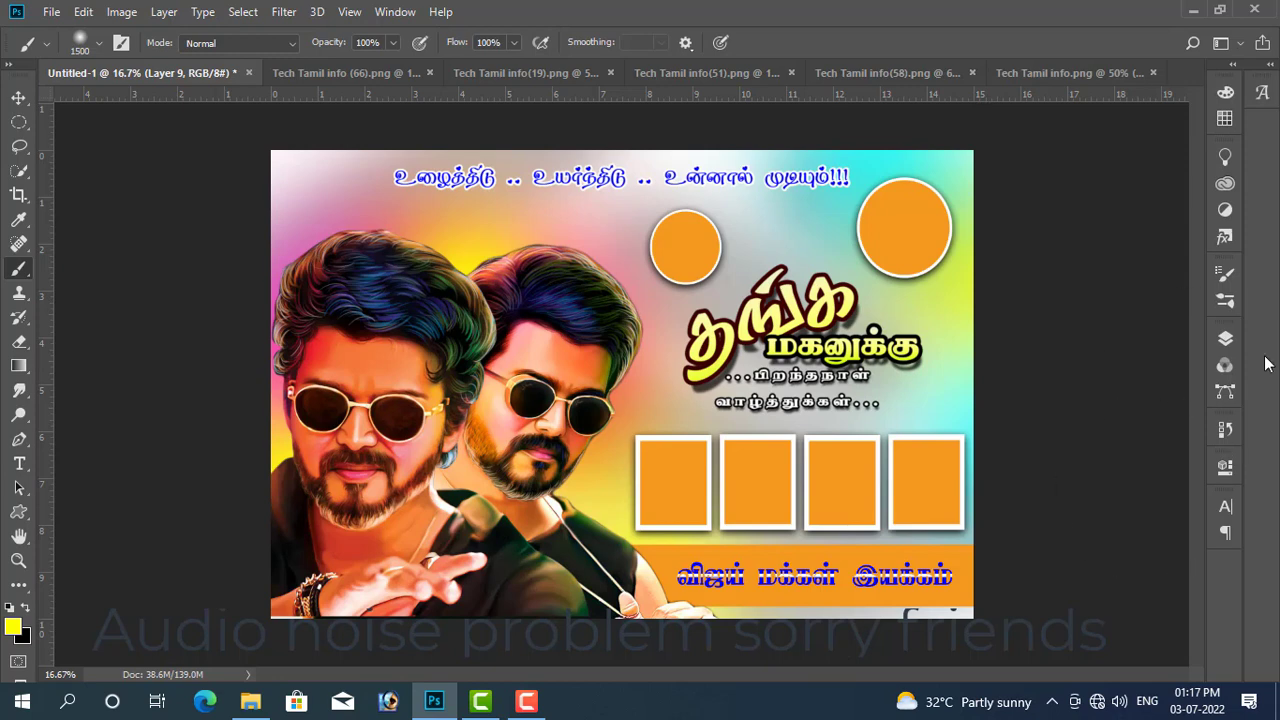
# Step: Paint soft grey over the background's right side, then reset the paint colour to white
pyautogui.click(1224, 118)
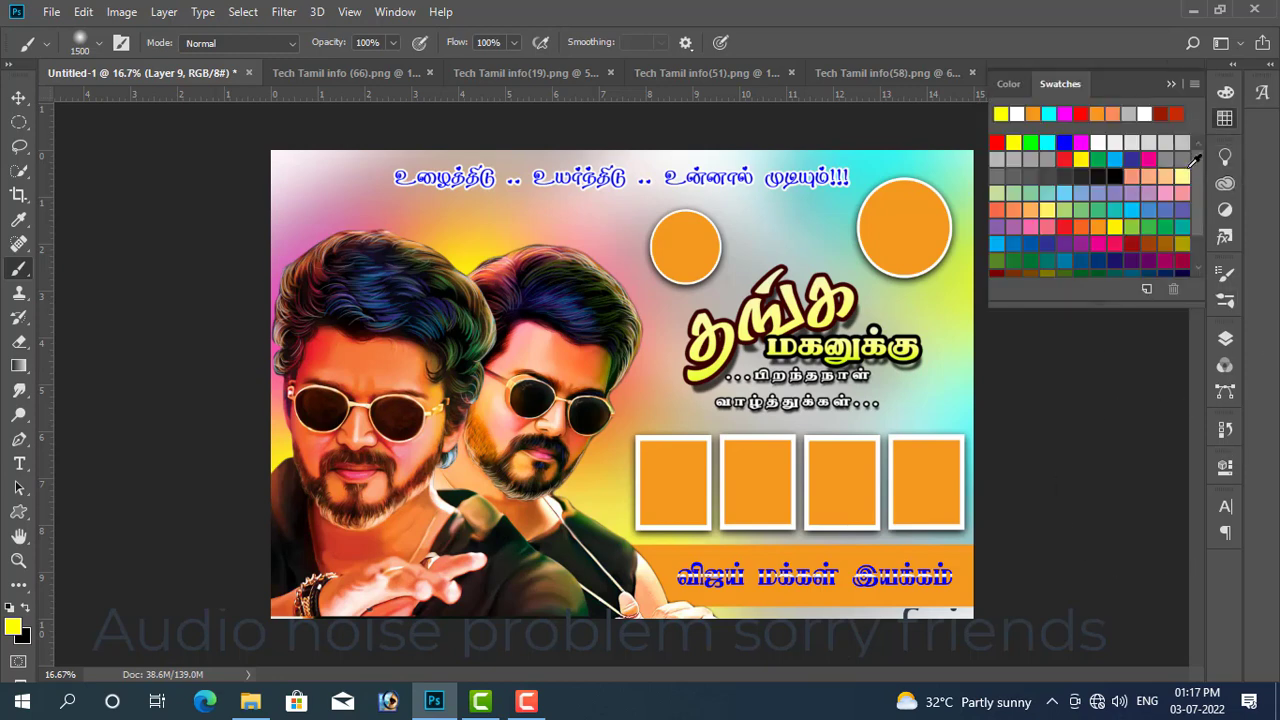
pyautogui.click(1166, 156)
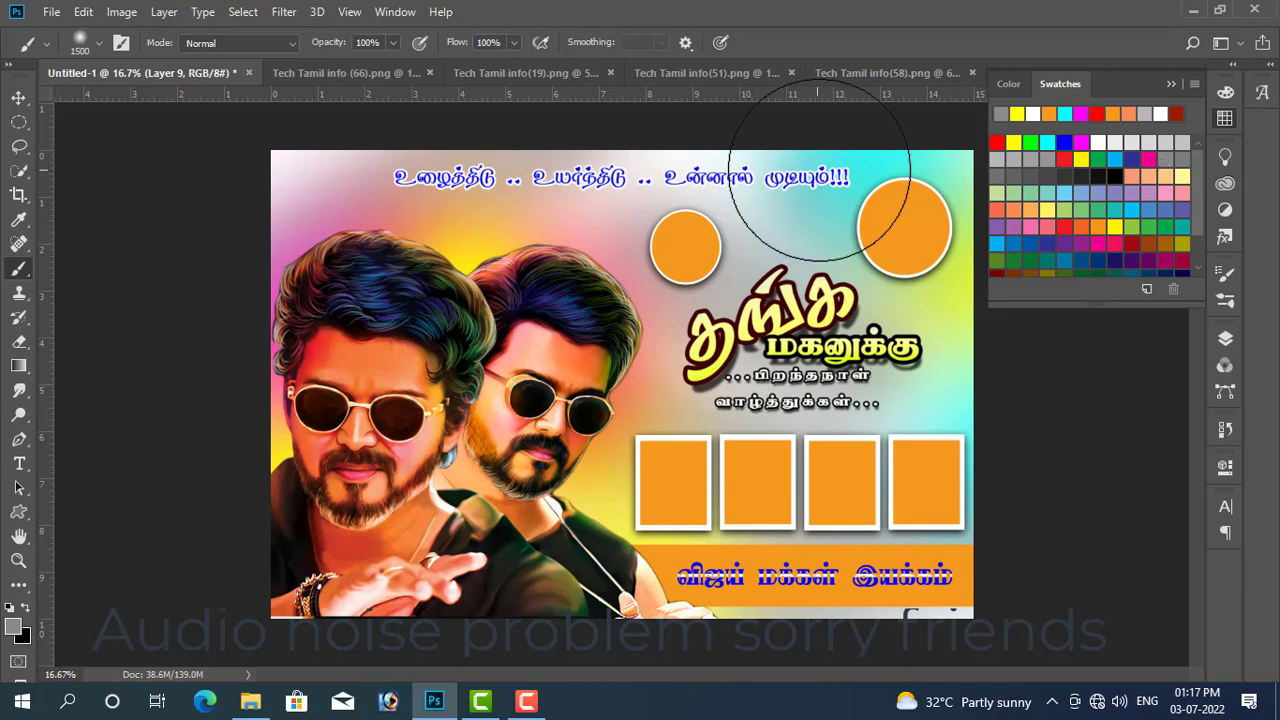
pyautogui.moveTo(800, 240); pyautogui.dragTo(953, 282)
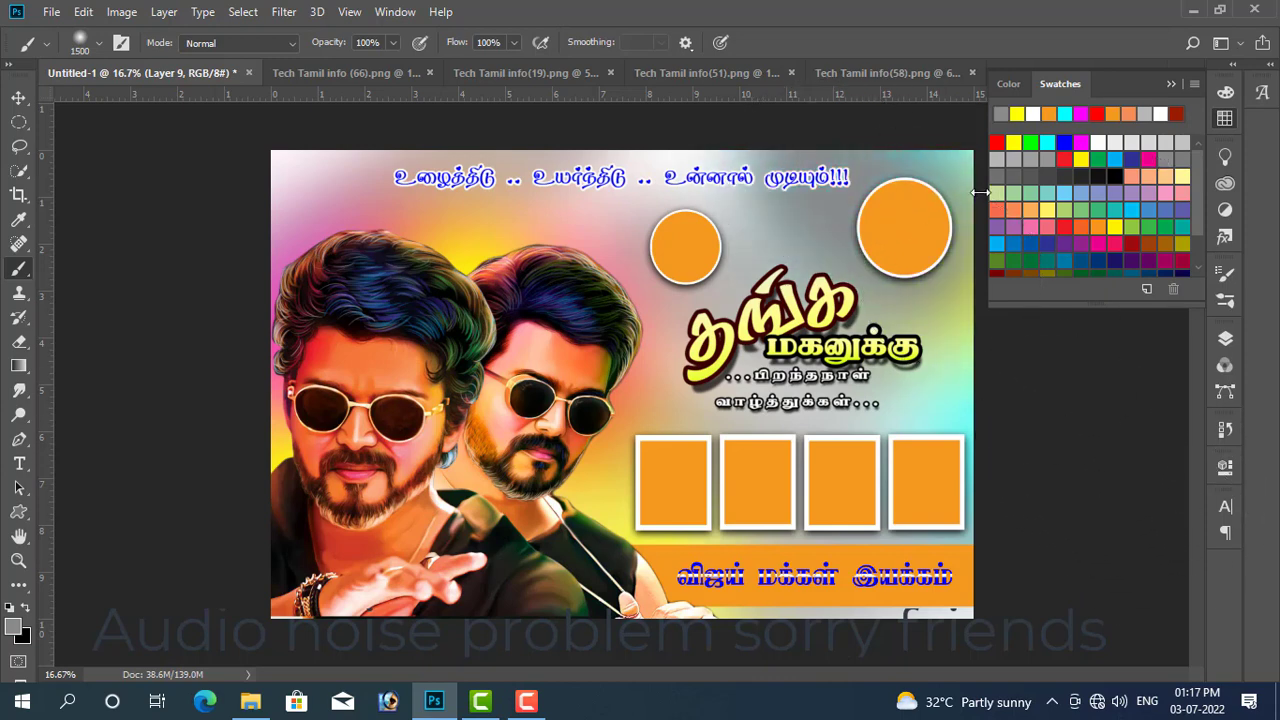
pyautogui.moveTo(960, 200); pyautogui.dragTo(950, 290)
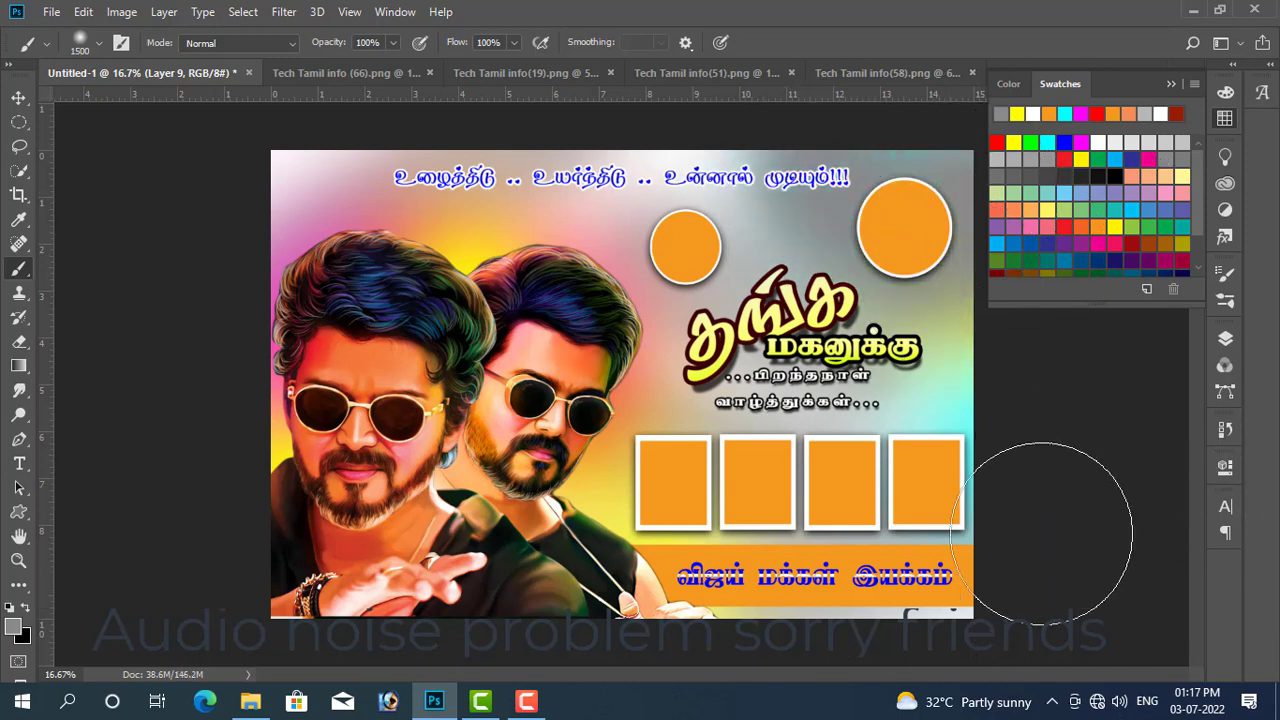
pyautogui.moveTo(1022, 543); pyautogui.dragTo(1010, 525)
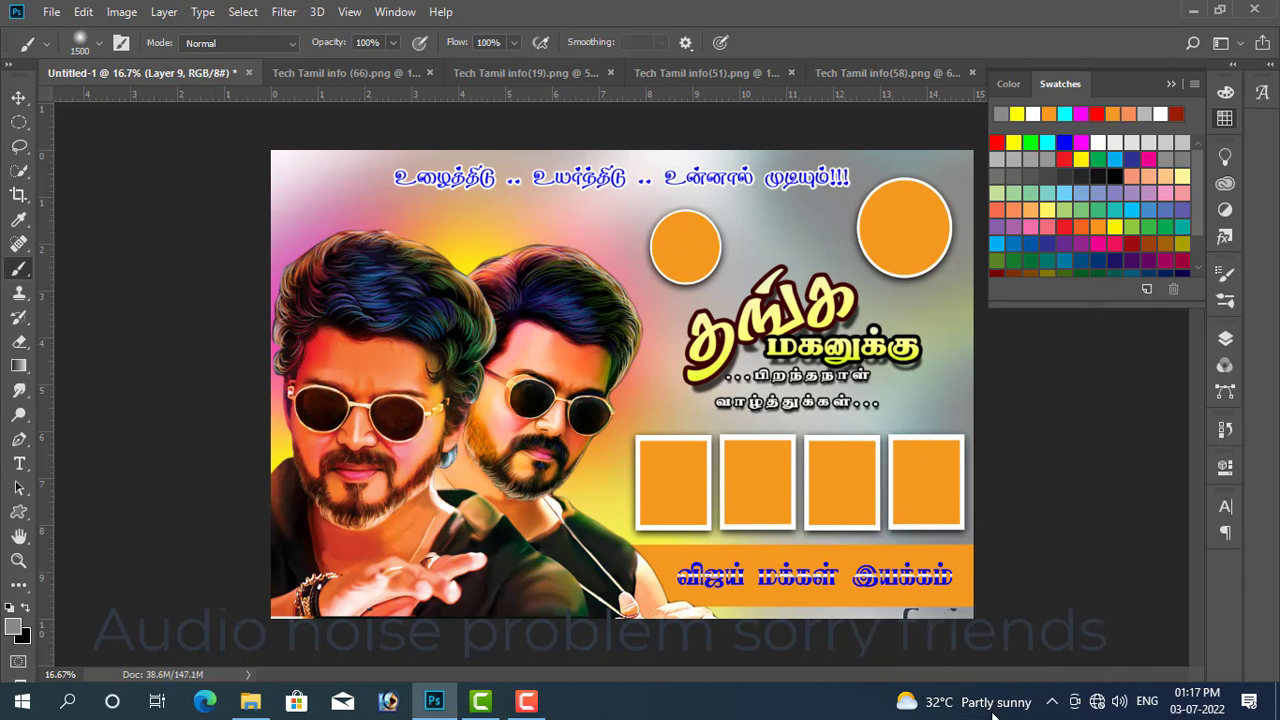
pyautogui.click(1036, 112)
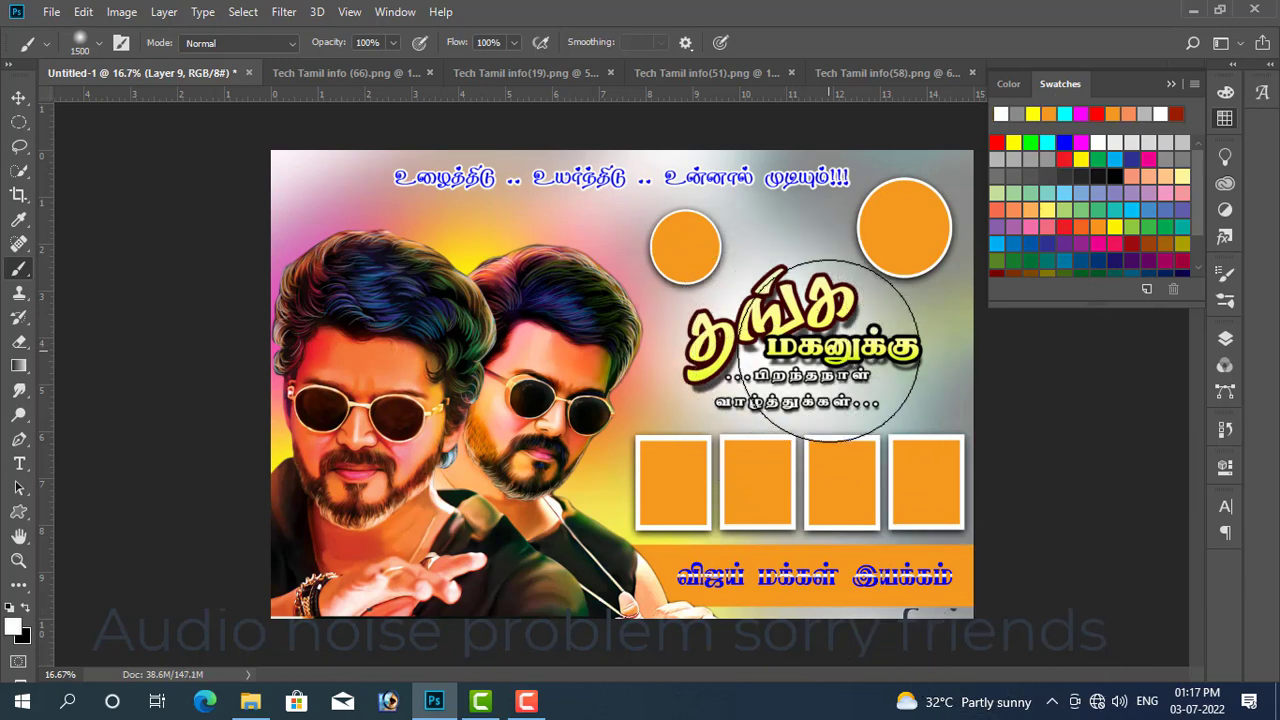
pyautogui.click(283, 12)
# Step: Dismiss the Filter menu unused and collapse the colour swatches panel
pyautogui.click(340, 23)
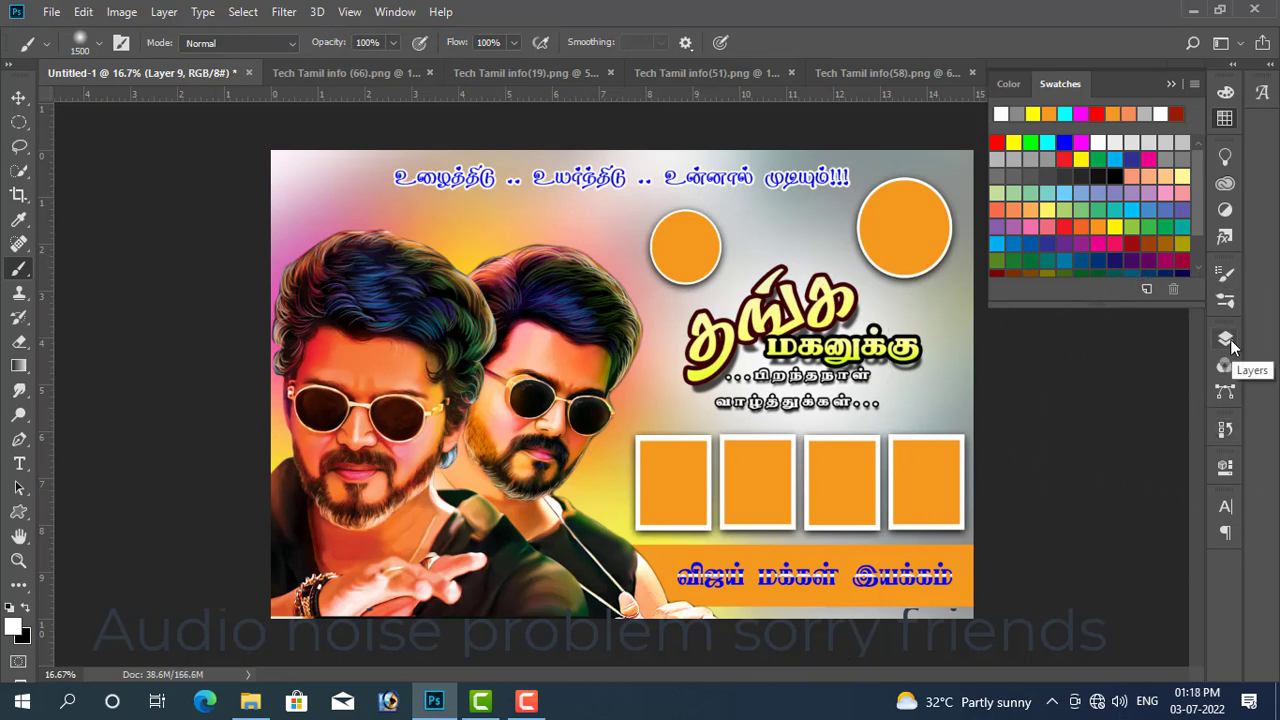
pyautogui.click(1168, 85)
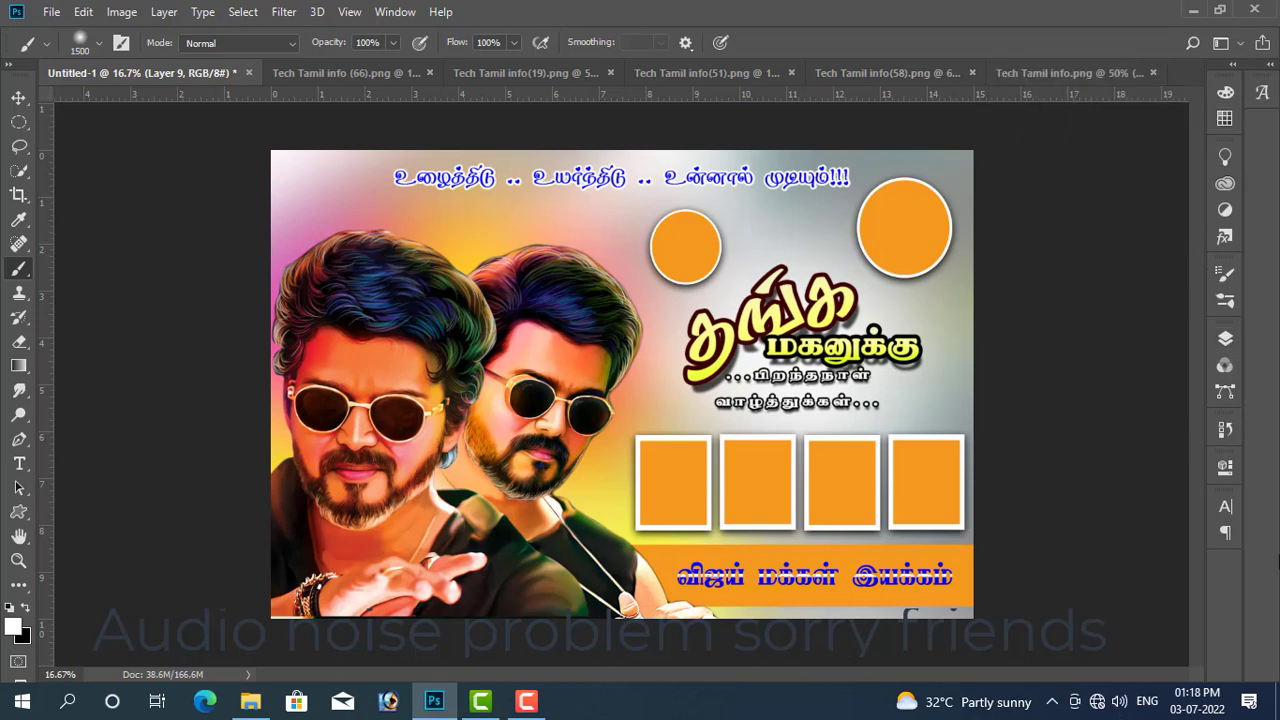